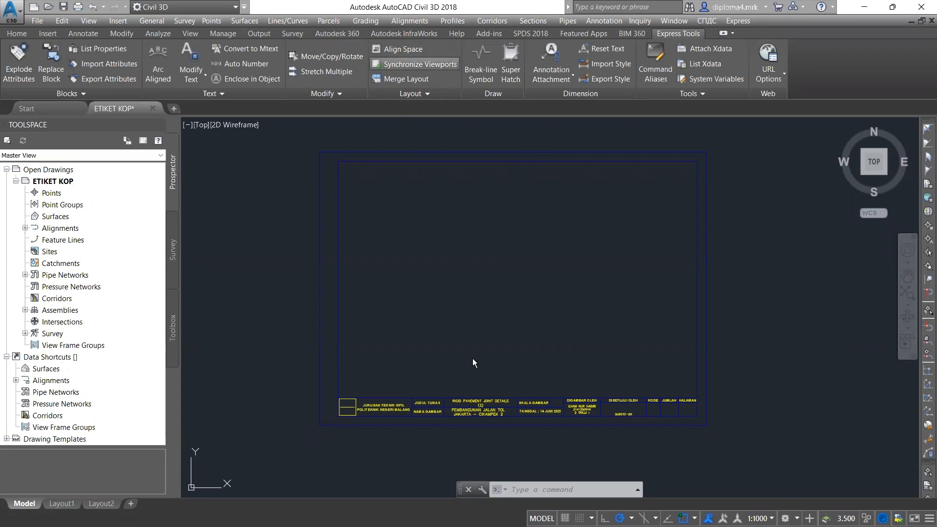
- Examine the title block along the lower edge of the ETIKET KOP drawing sheet
scroll(519, 307, up, 5)
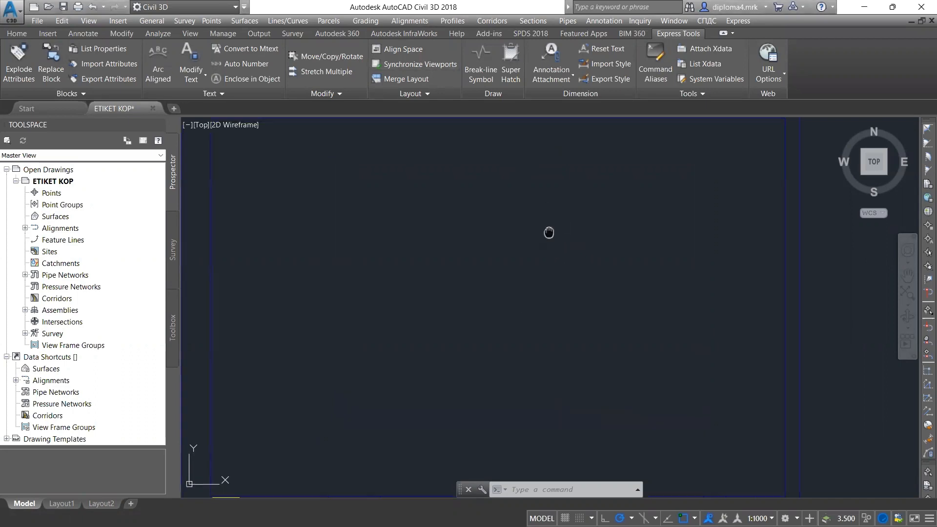
scroll(559, 224, down, 5)
scroll(561, 216, up, 2)
middle_drag(434, 349, 434, 306)
scroll(442, 309, up, 4)
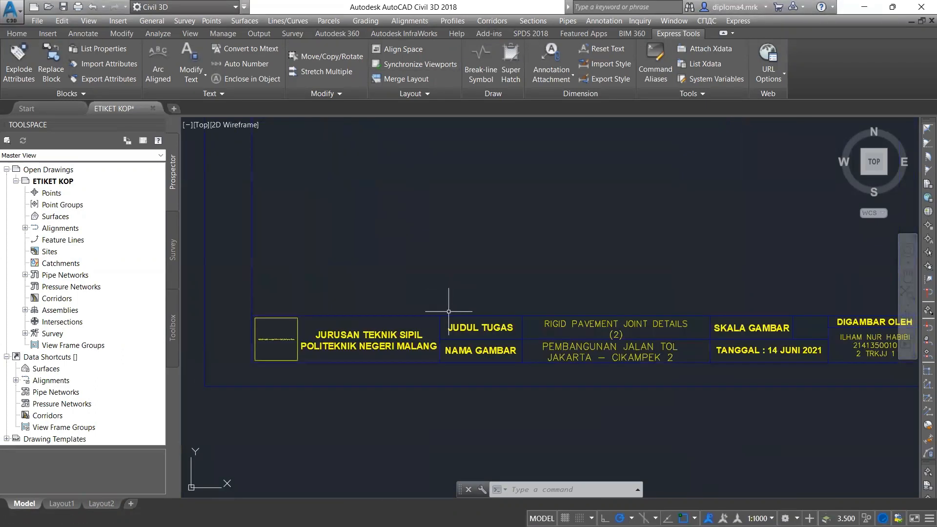
scroll(448, 311, down, 4)
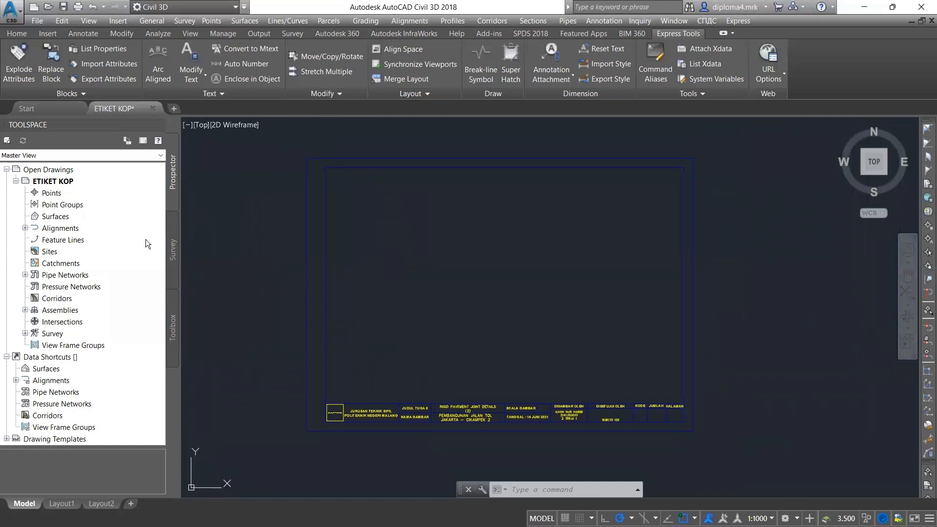
- Create a new drawing from the Civil 3D (Metric) Section template in the Plan Production folder
click(14, 16)
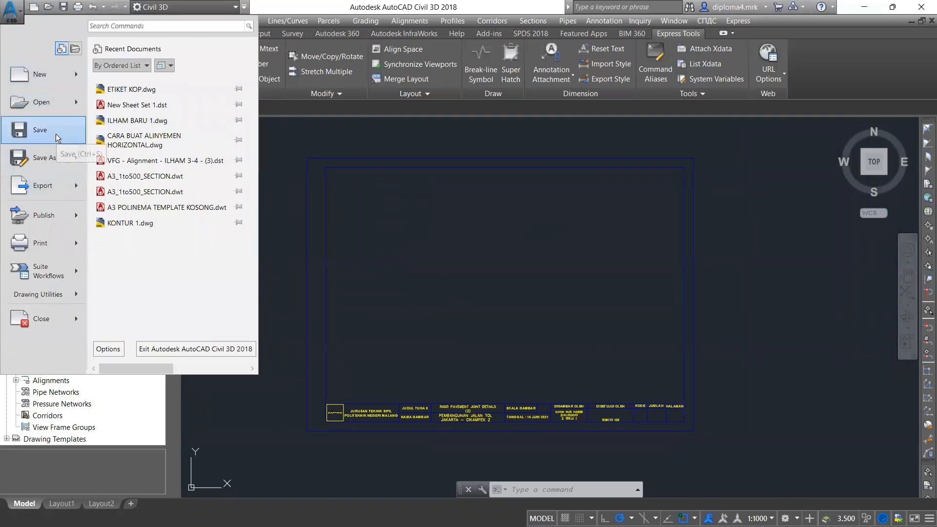
click(38, 77)
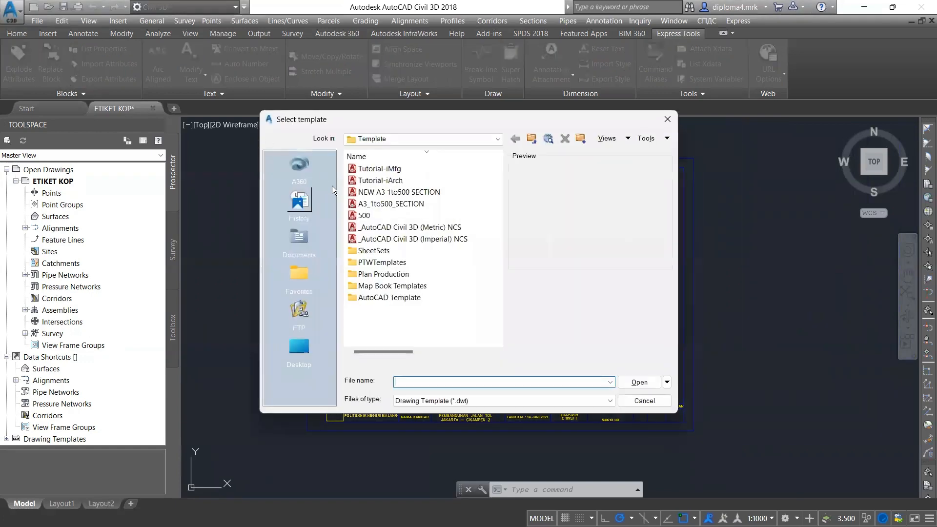
click(414, 276)
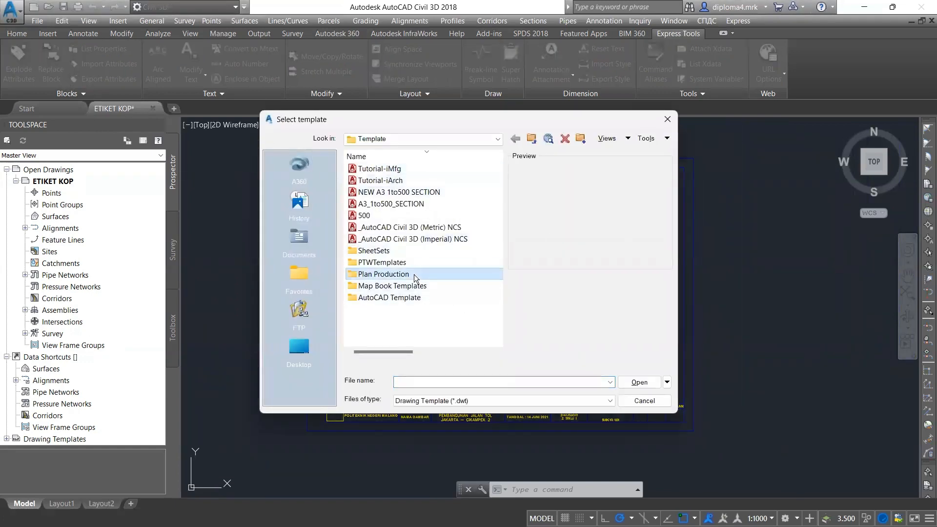
double_click(414, 274)
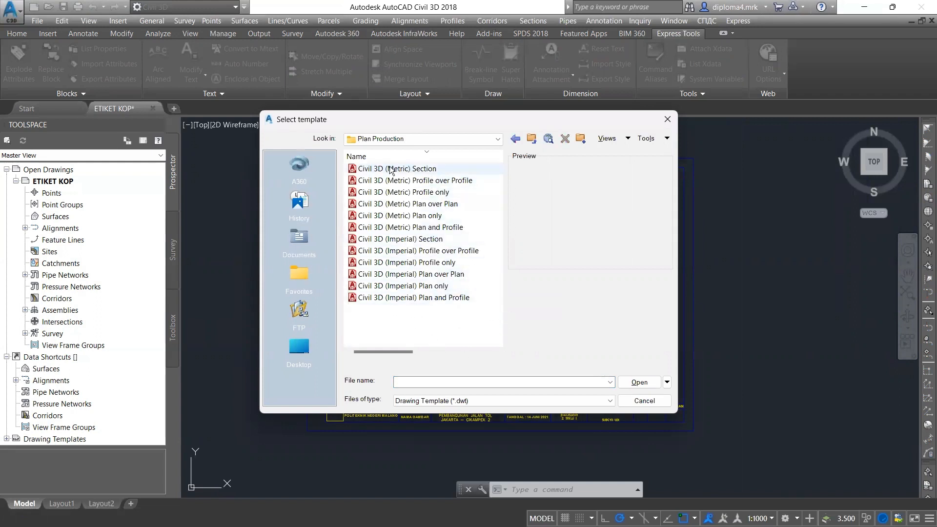
click(411, 168)
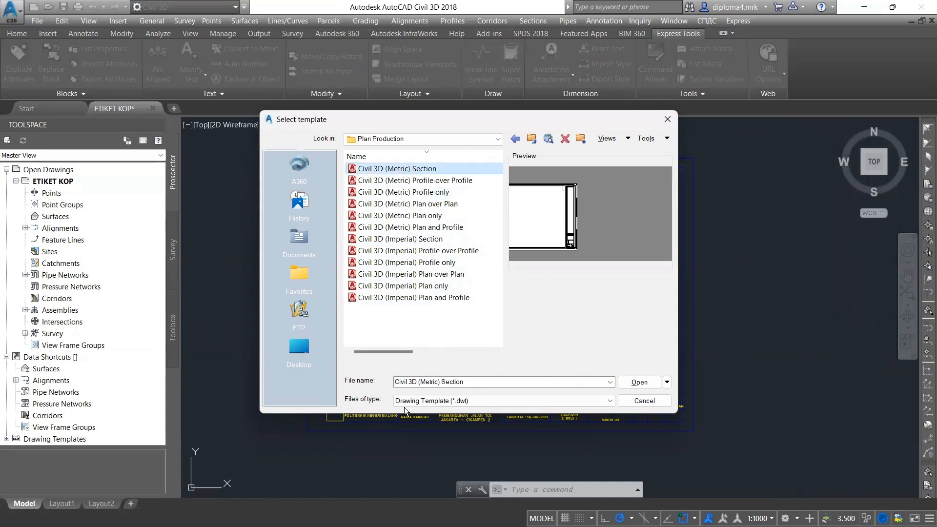
click(610, 401)
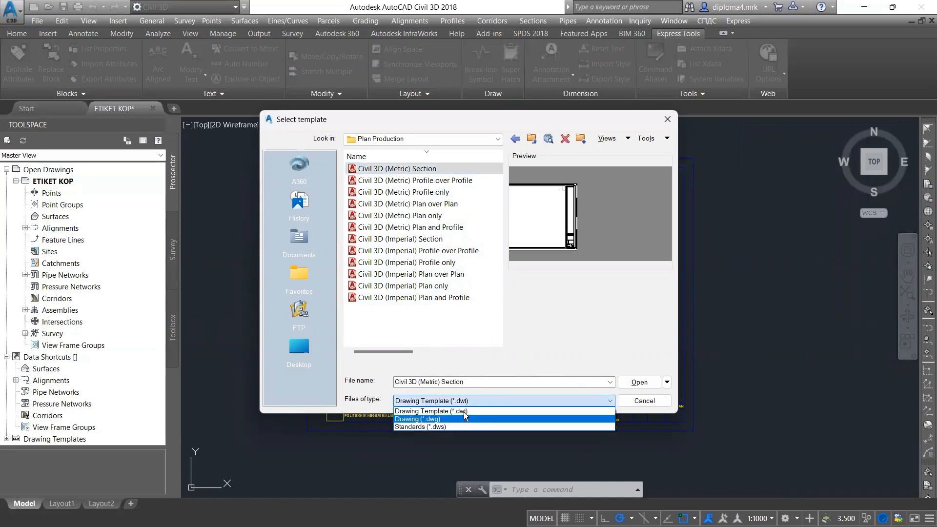
click(440, 328)
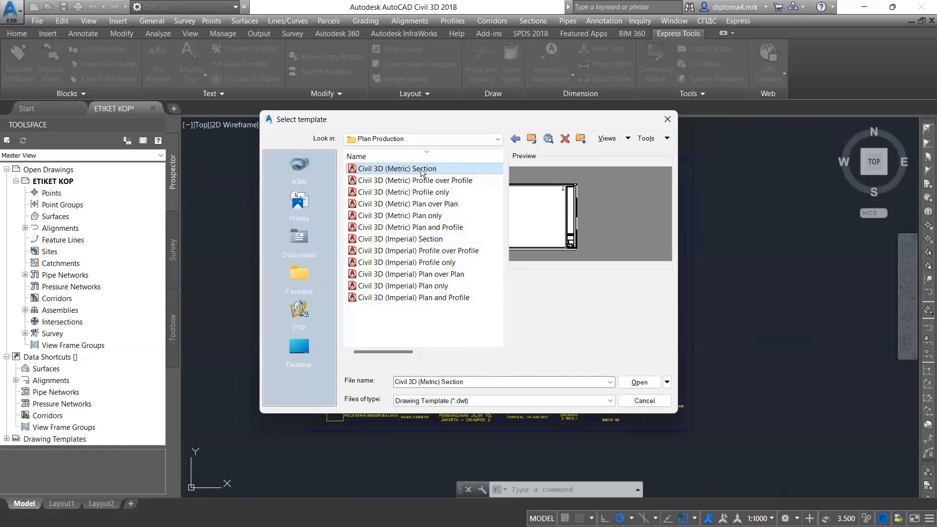
click(624, 386)
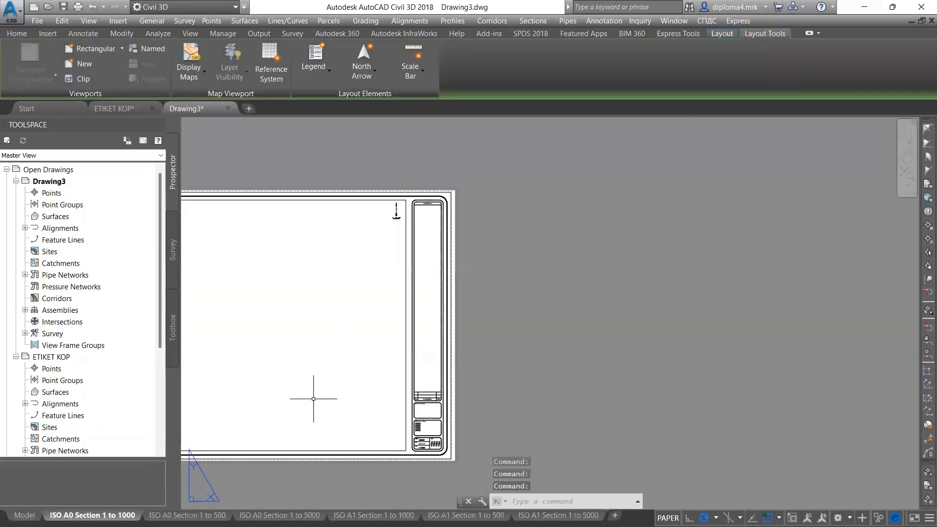
- Select all layouts of the new drawing and delete them
middle_drag(336, 372, 451, 352)
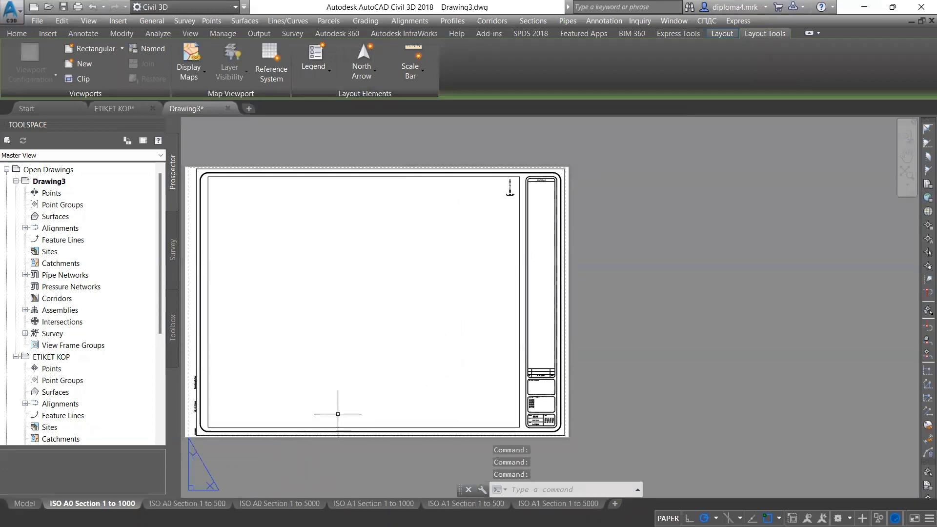
middle_drag(322, 434, 360, 426)
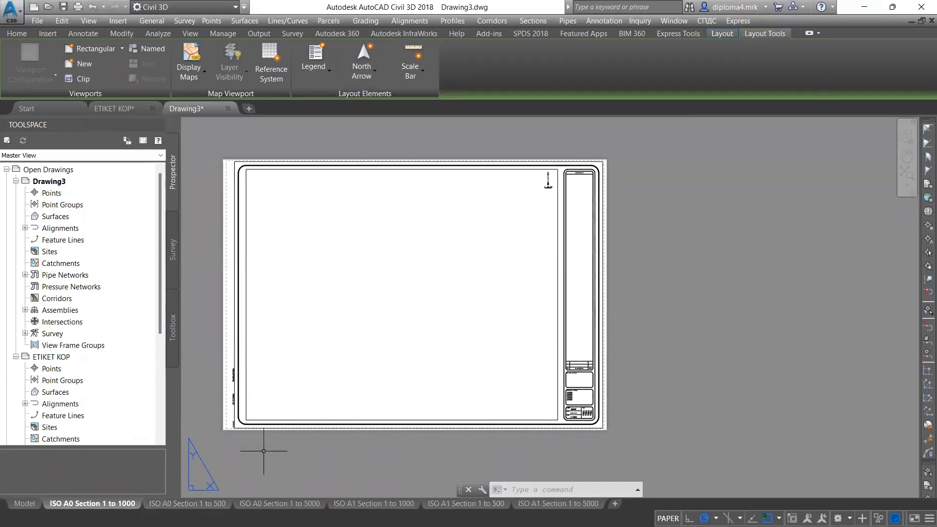
mouse_move(86, 505)
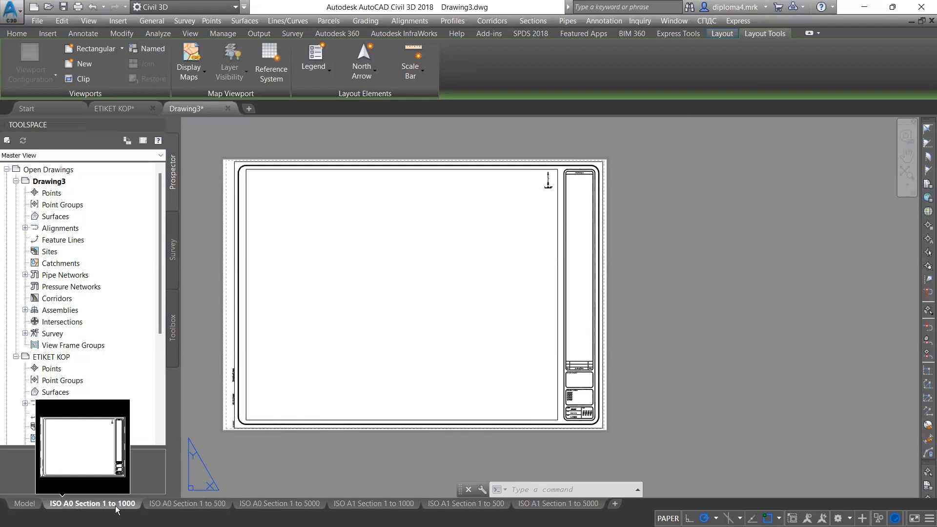
mouse_move(196, 506)
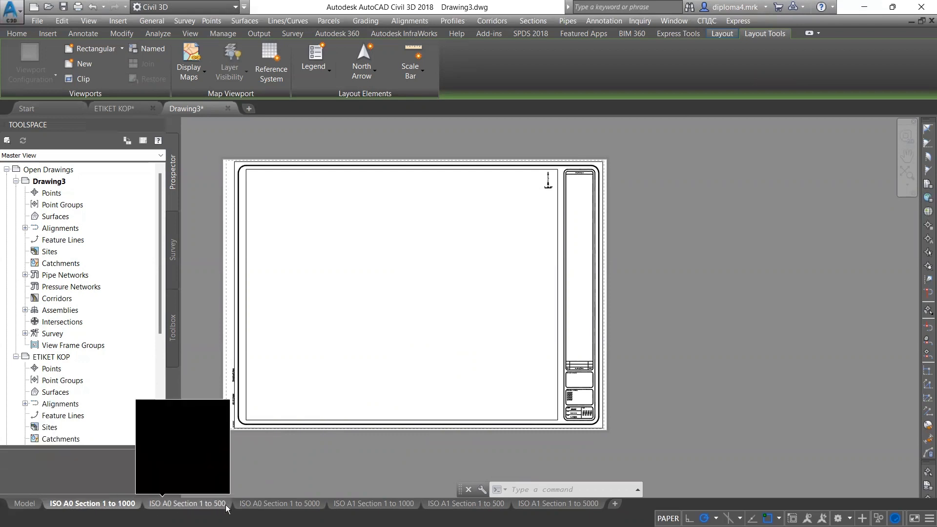
right_click(113, 506)
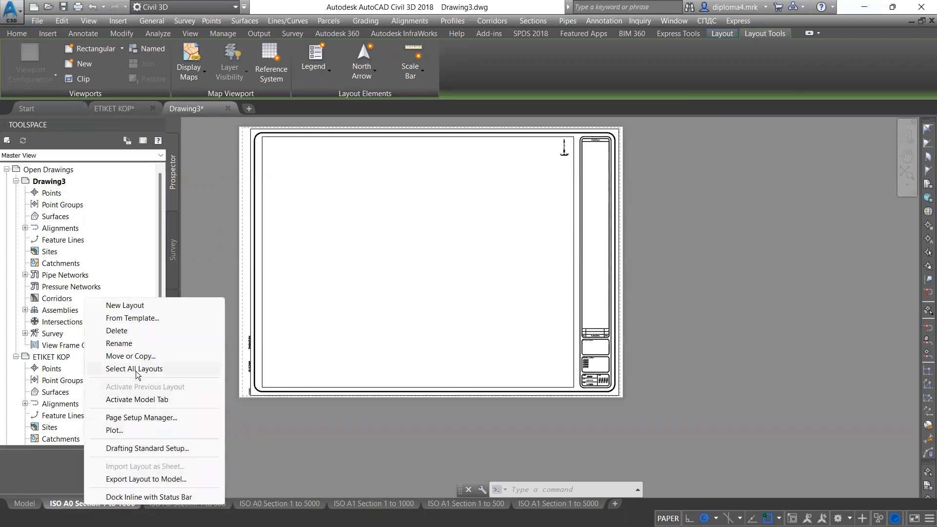
click(136, 370)
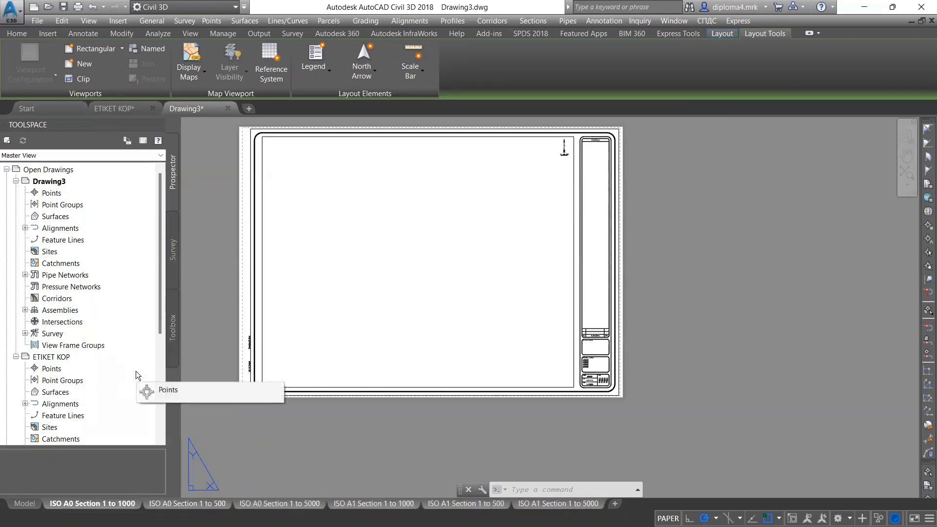
right_click(99, 503)
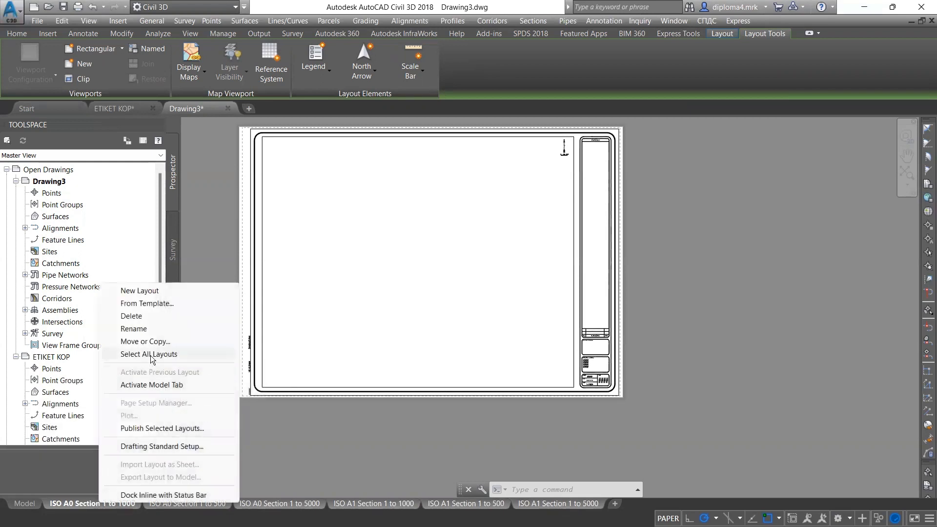
click(145, 317)
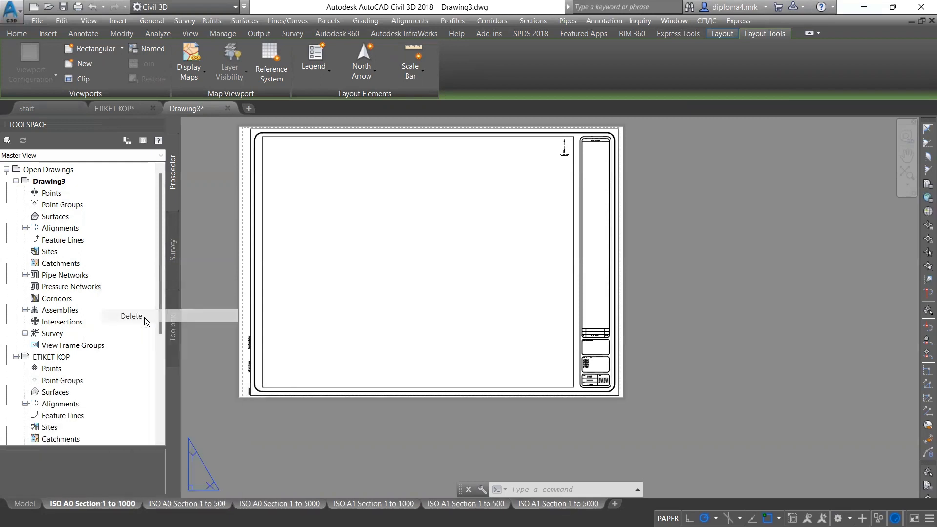
click(478, 320)
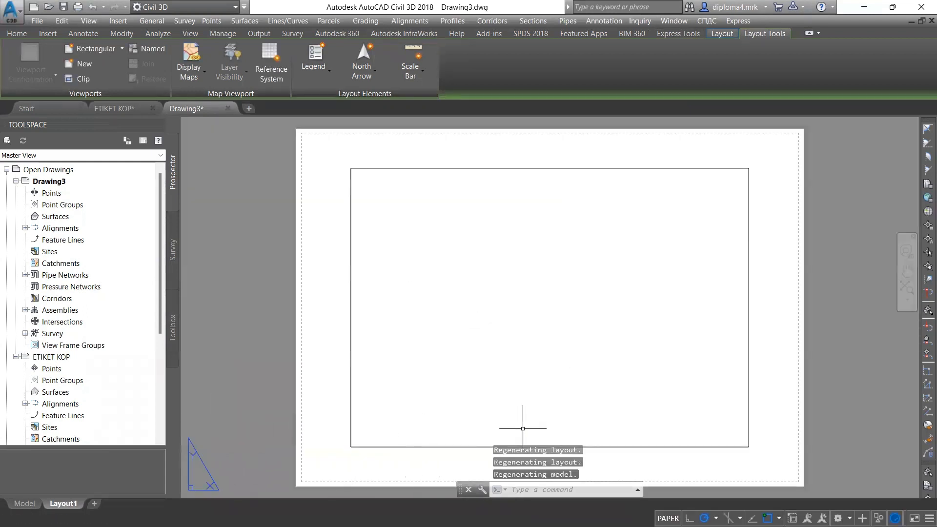
- Rename the remaining Layout1 as A3_1_200_SECTION
middle_drag(555, 376, 552, 371)
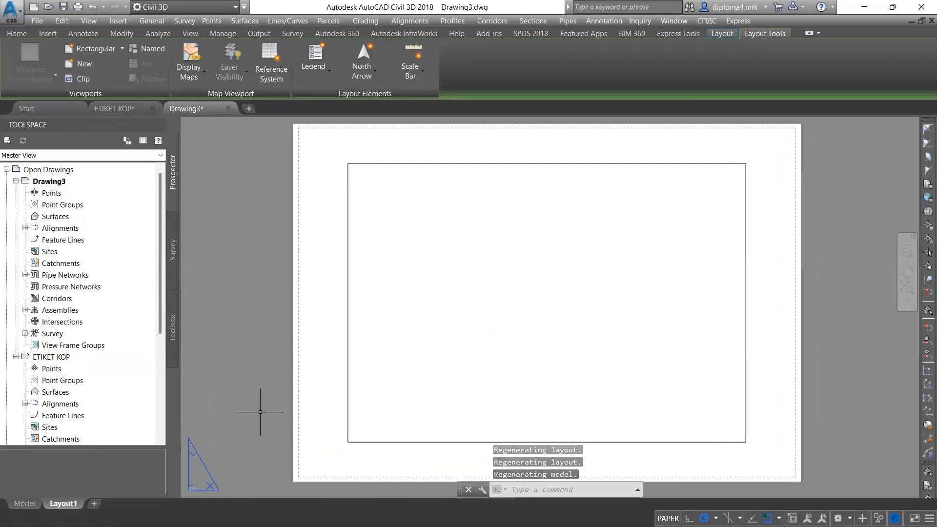
right_click(60, 508)
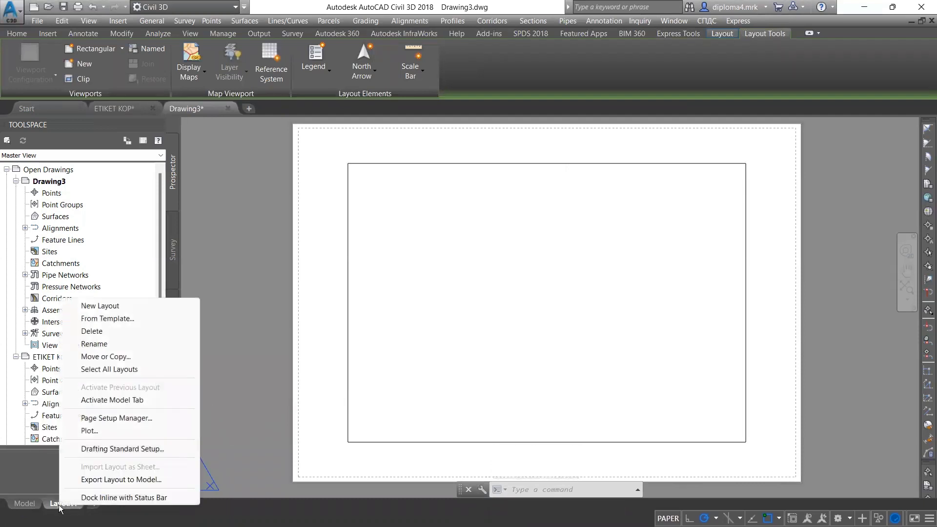
click(108, 345)
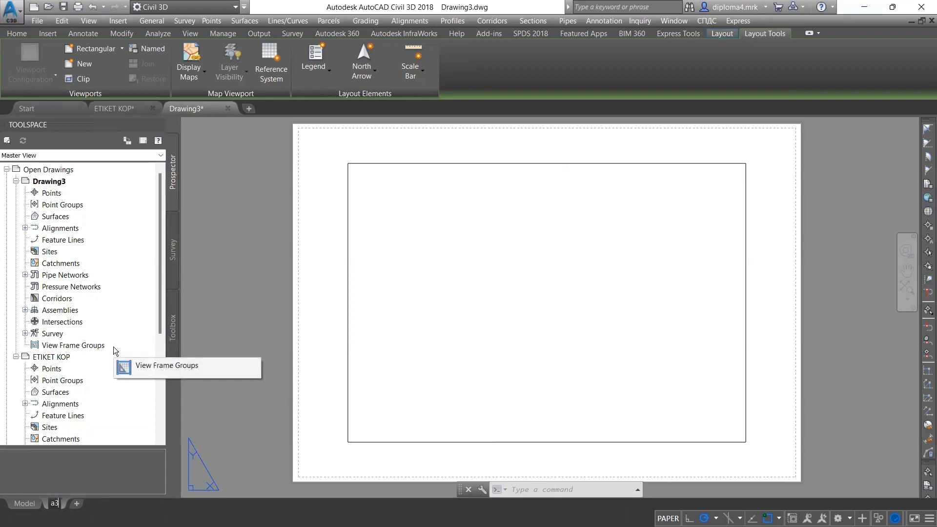
key(Caps_Lock)
text(A3_1_200)
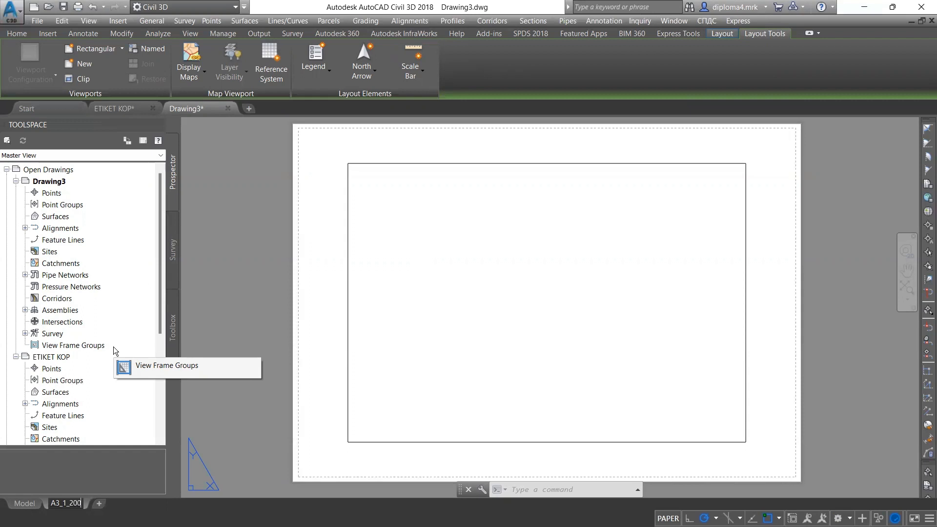
text(_)
text(SE)
text(CTO)
text(IN)
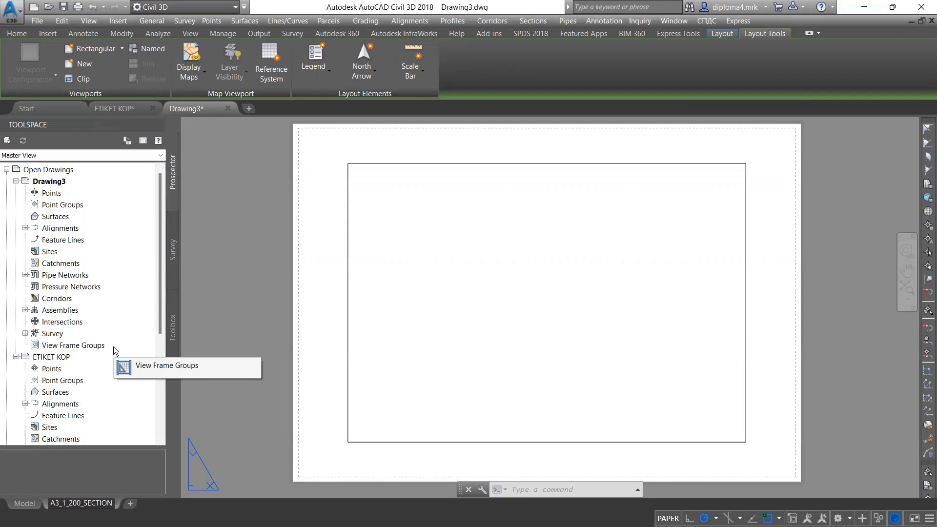
key(Return)
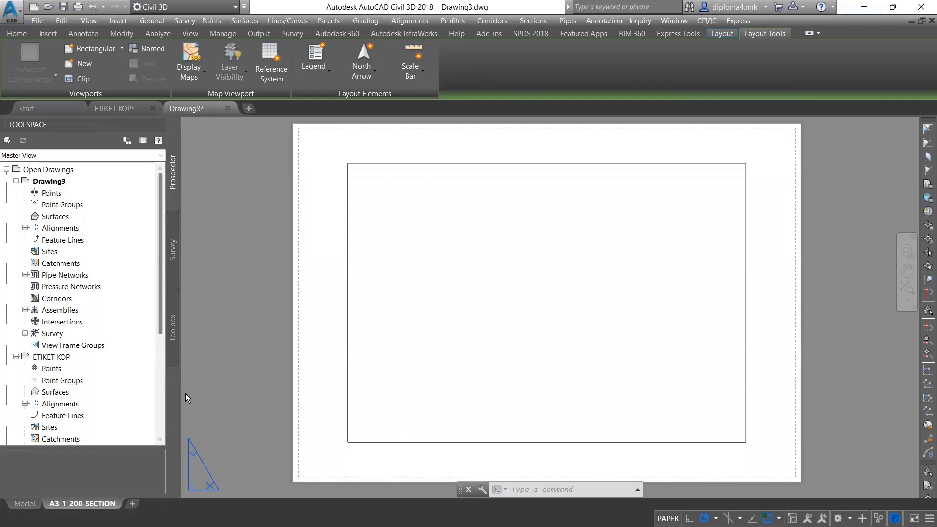
- Modify the A3_1_200_SECTION page setup to use the DWG To PDF.pc3 plotter and the acad.ctb plot style table
right_click(79, 503)
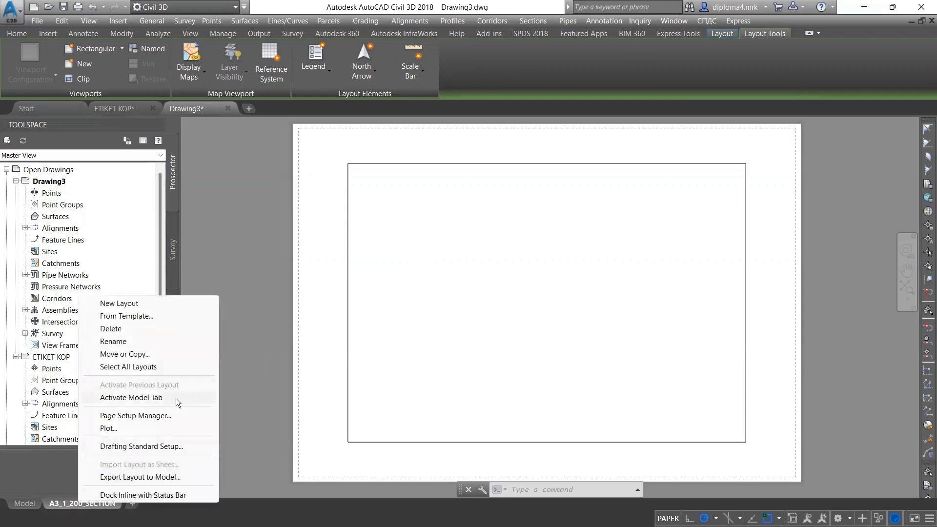
click(148, 415)
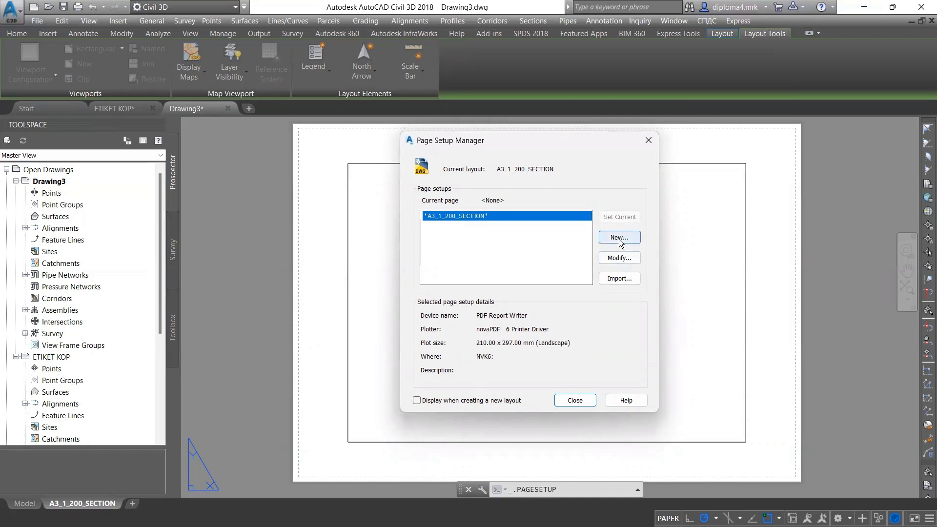
click(622, 257)
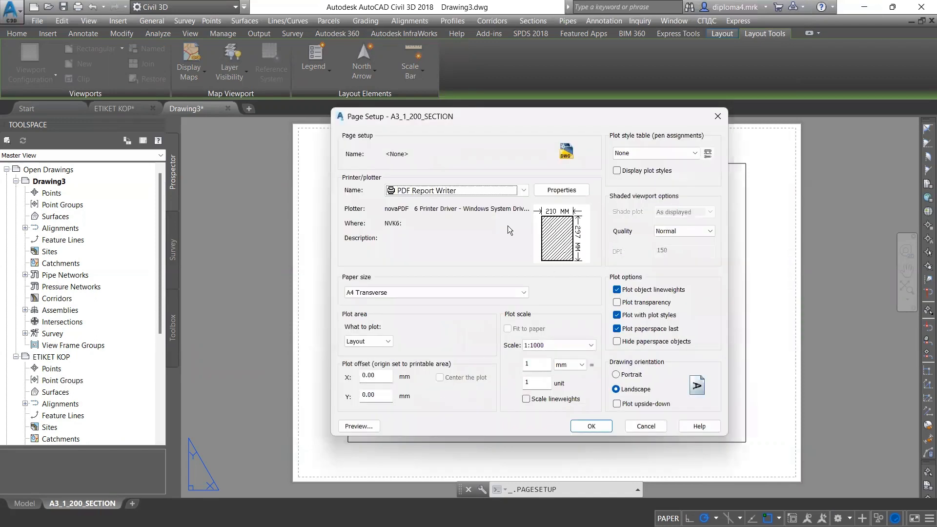
click(526, 192)
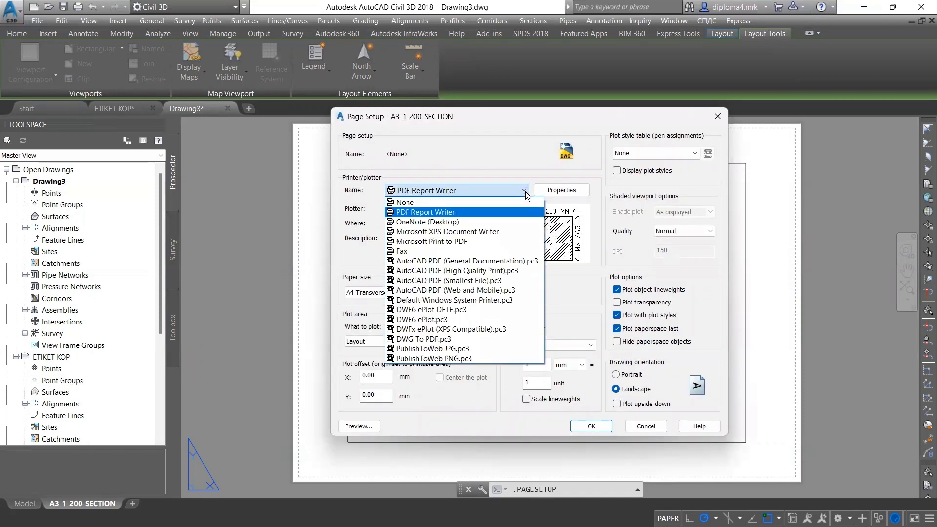
click(446, 341)
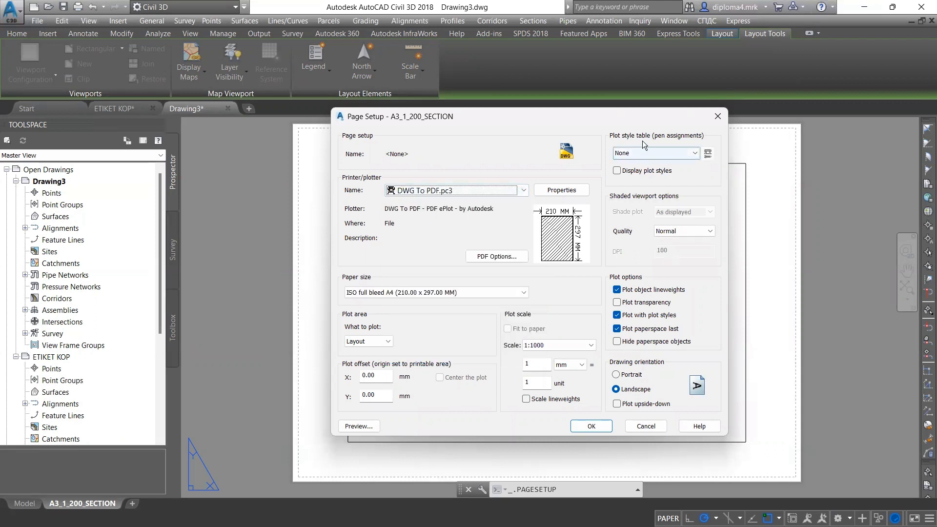
click(649, 153)
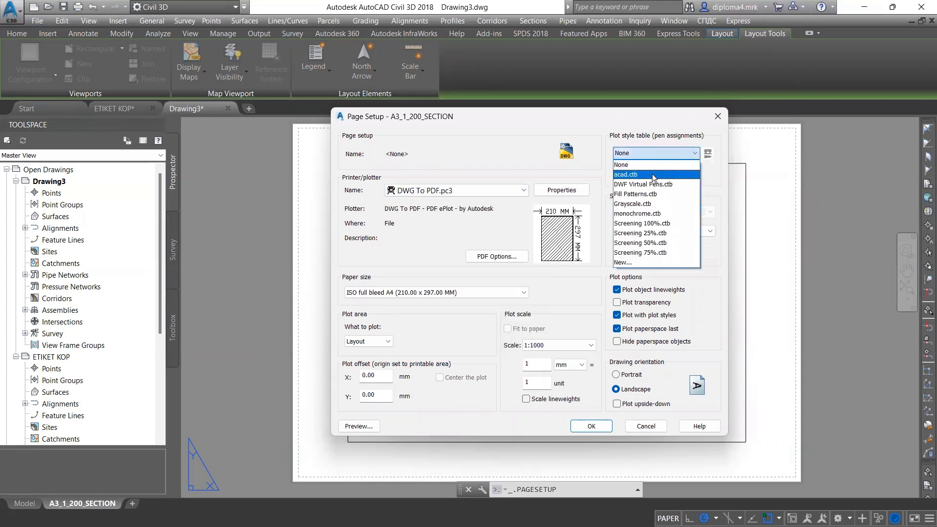
click(654, 177)
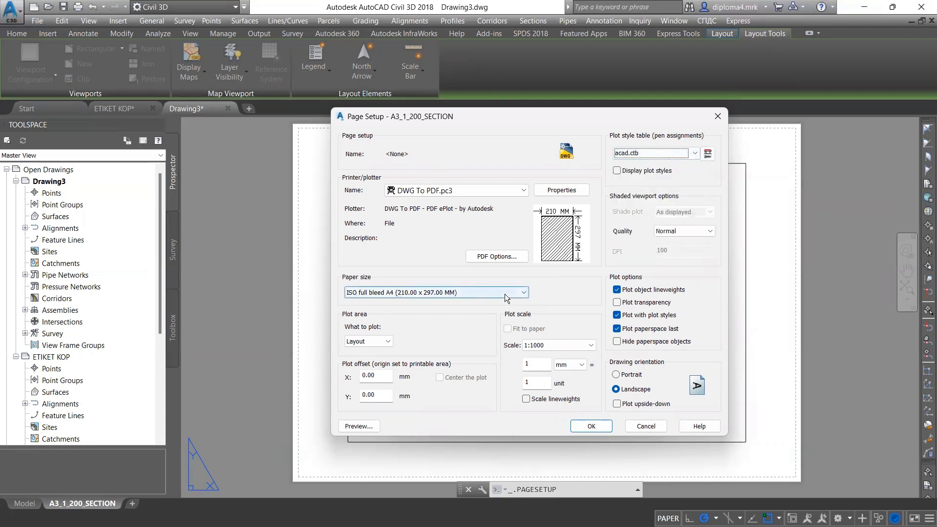
- Set the layout's paper size to ISO A3 (420.00 x 297.00 MM) and finish the page setup
click(526, 293)
scroll(462, 235, up, 1)
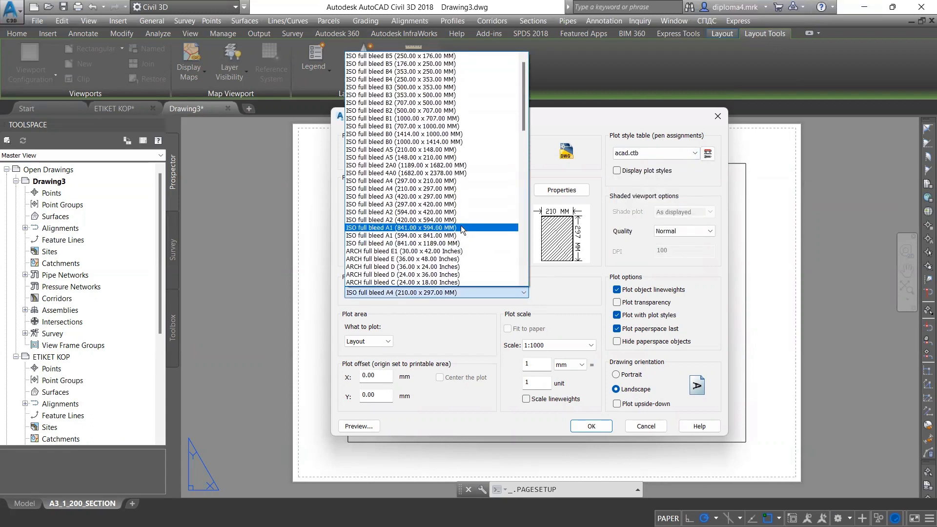
scroll(447, 217, down, 10)
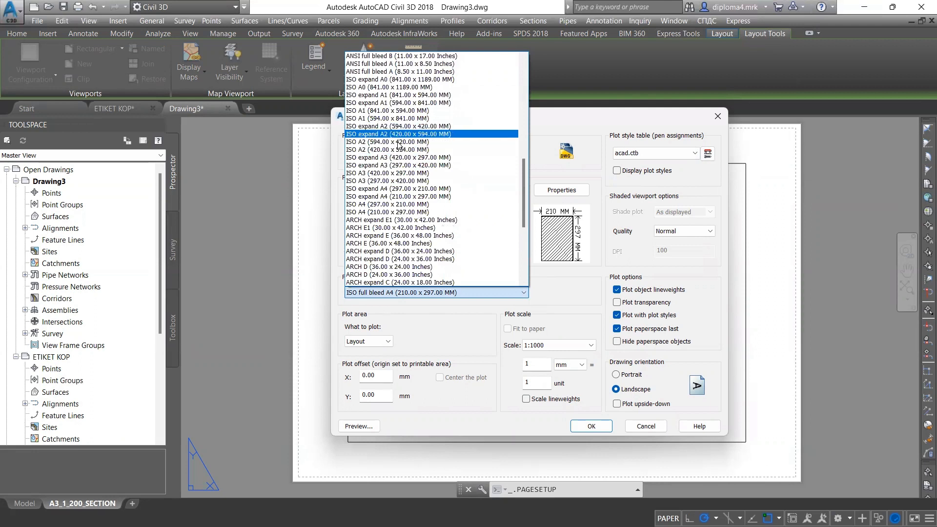
click(392, 173)
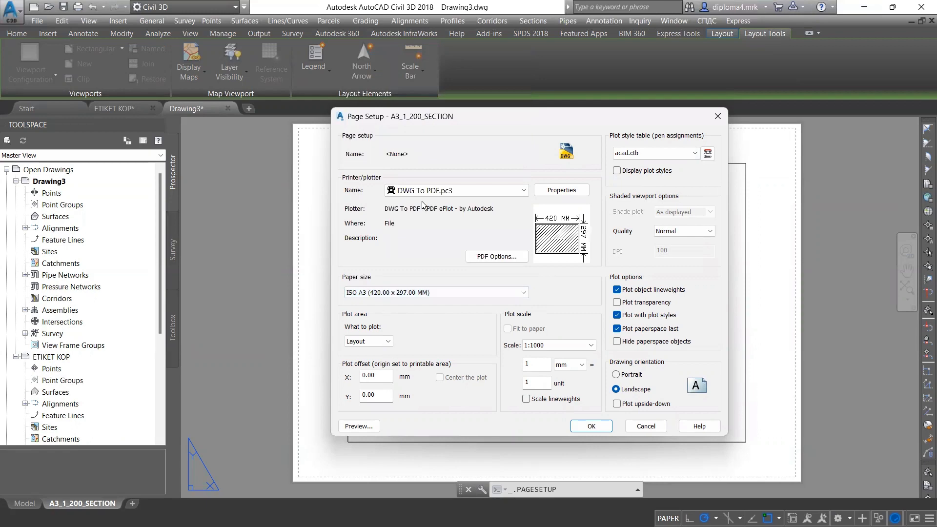
click(592, 426)
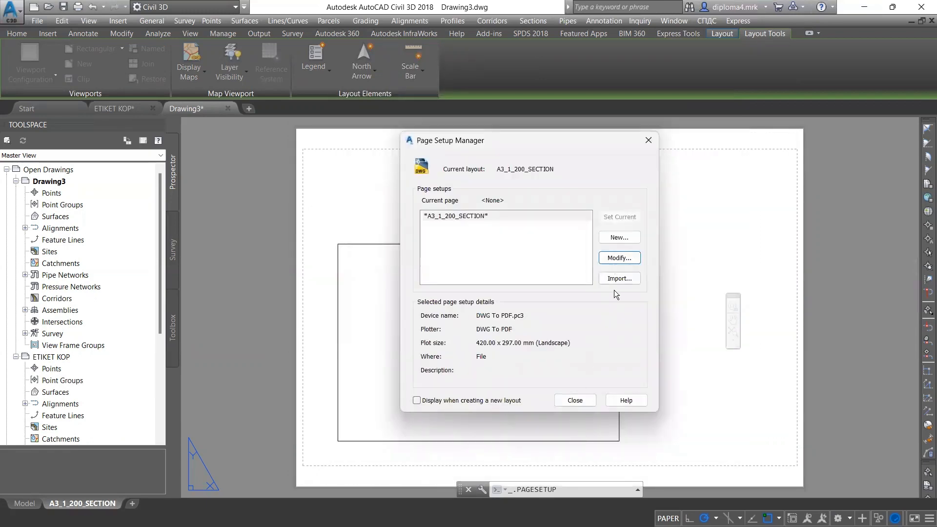
click(575, 400)
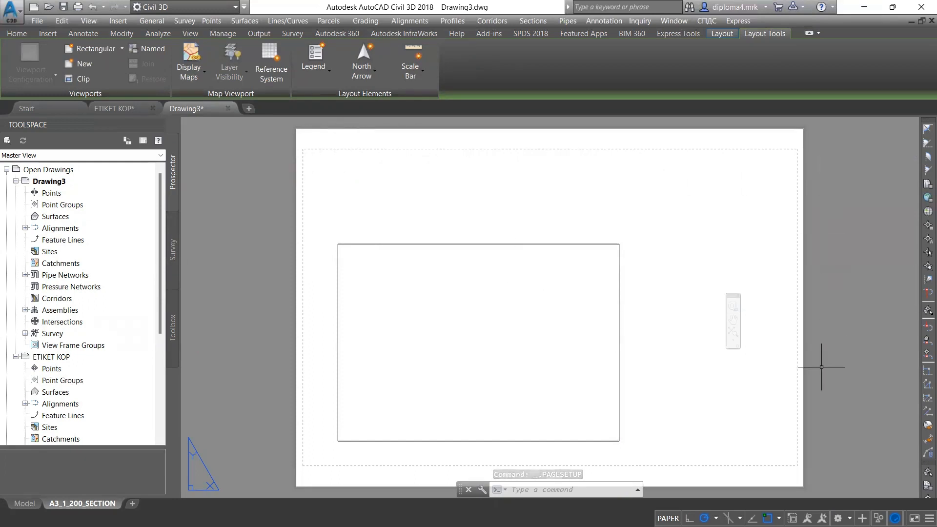
- Erase the existing viewport from the A3_1_200_SECTION layout
click(643, 328)
click(593, 299)
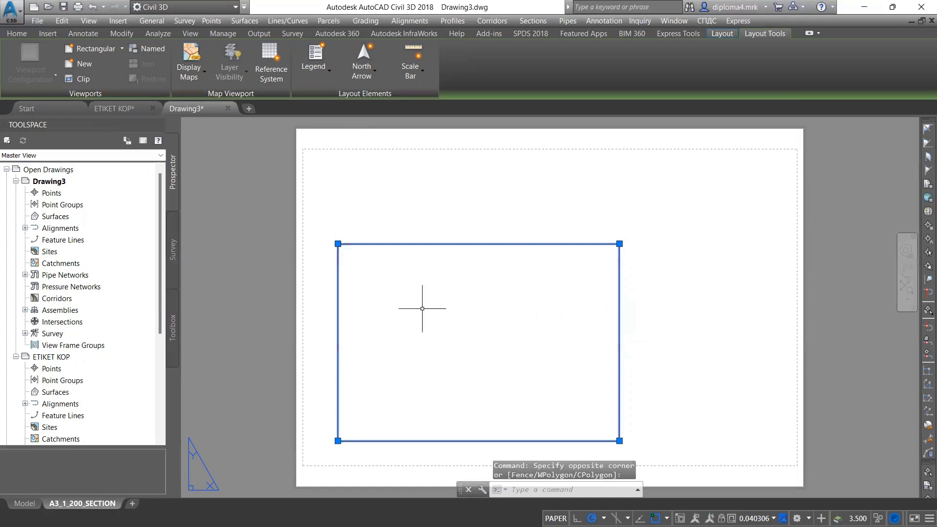
scroll(435, 330, down, 2)
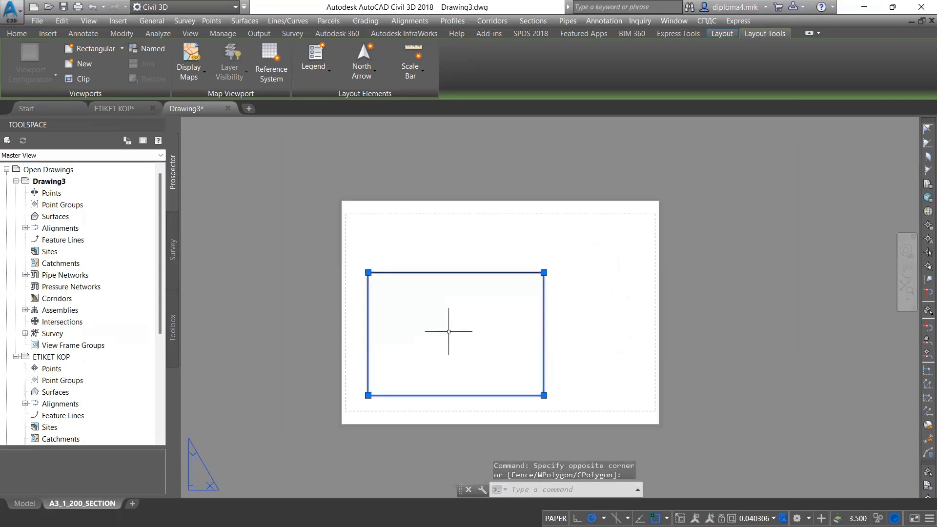
text(E)
key(Return)
middle_drag(449, 333, 429, 323)
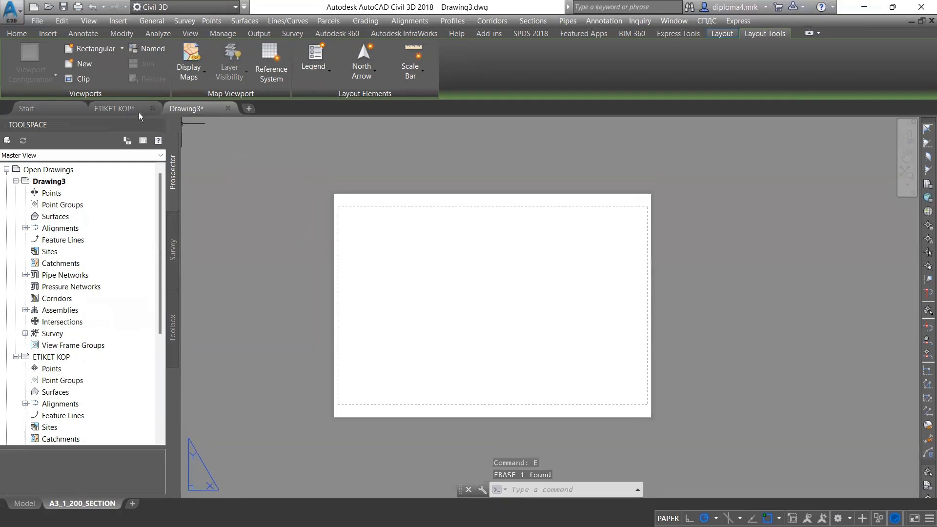
- Copy the entire frame and title block from the model space of the ETIKET KOP drawing
click(110, 107)
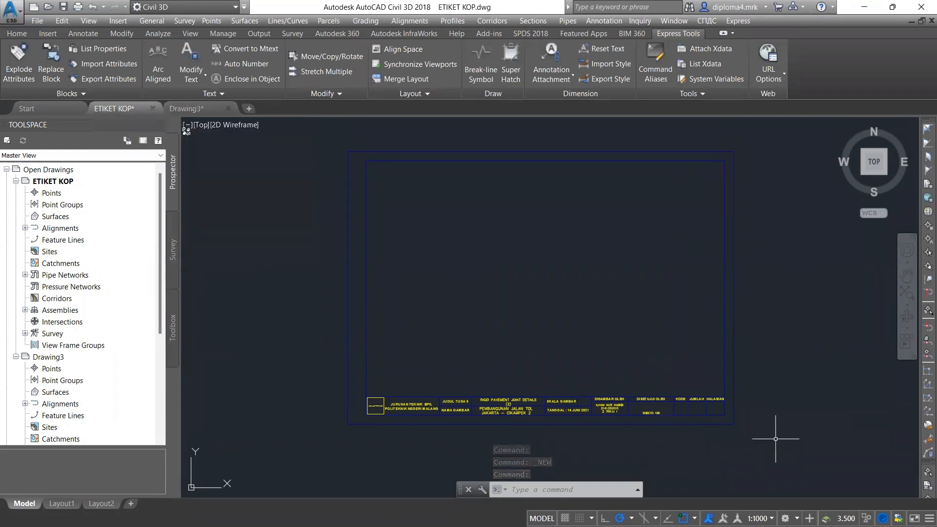
click(778, 435)
click(195, 124)
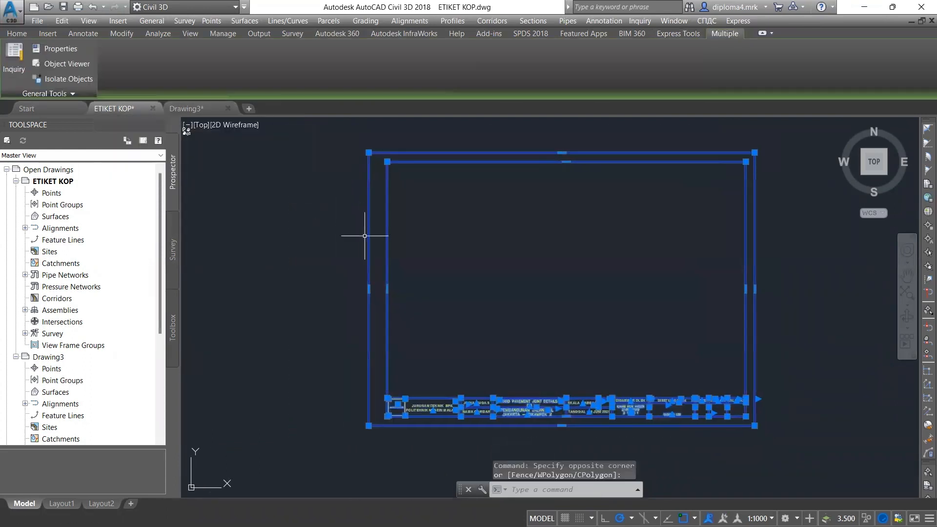
key(ctrl+c)
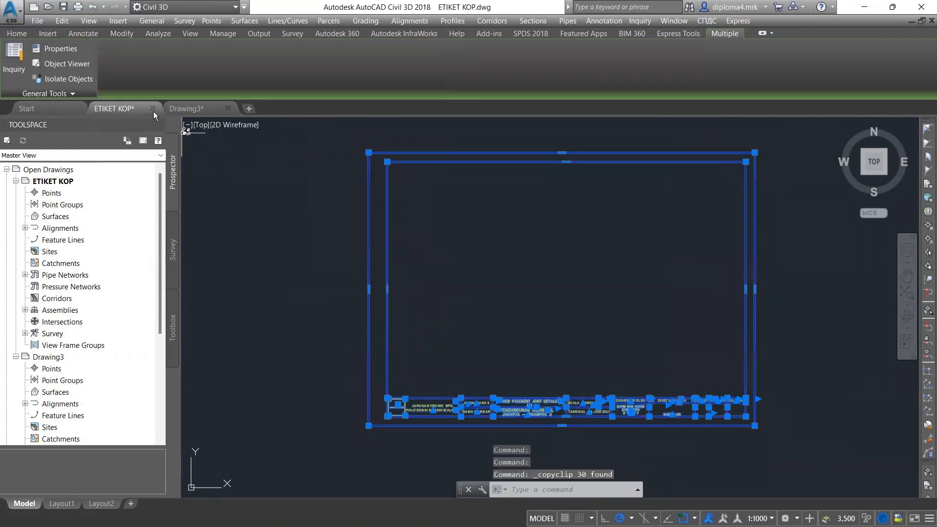
- Paste the frame and title block into Drawing3's A3_1_200_SECTION layout at the lower-left corner of the printable area
click(198, 108)
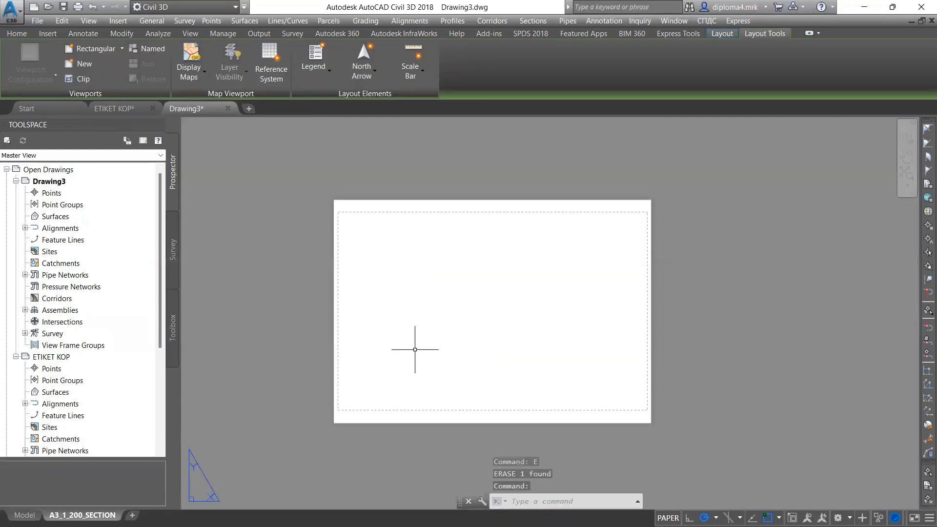
key(ctrl+v)
scroll(358, 407, up, 3)
scroll(359, 407, up, 2)
middle_drag(261, 444, 355, 363)
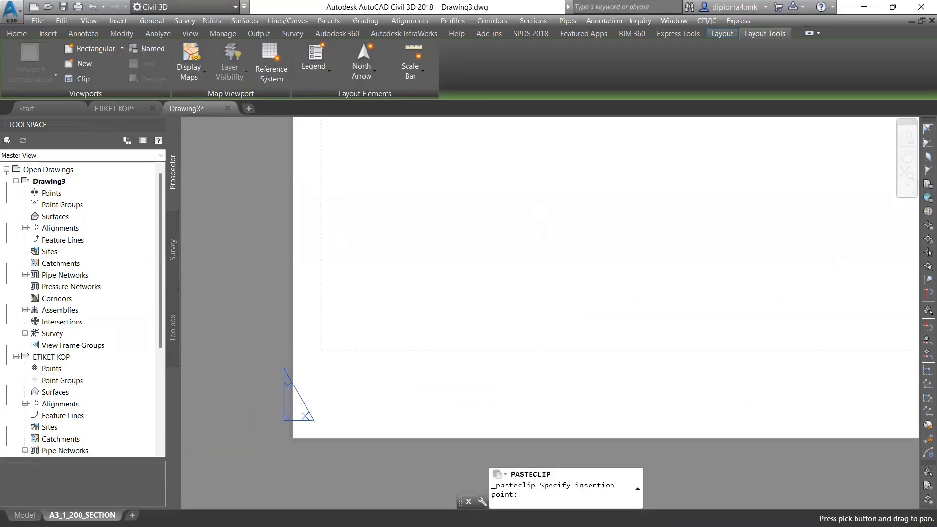
scroll(318, 366, up, 5)
scroll(330, 293, up, 9)
middle_drag(246, 453, 389, 295)
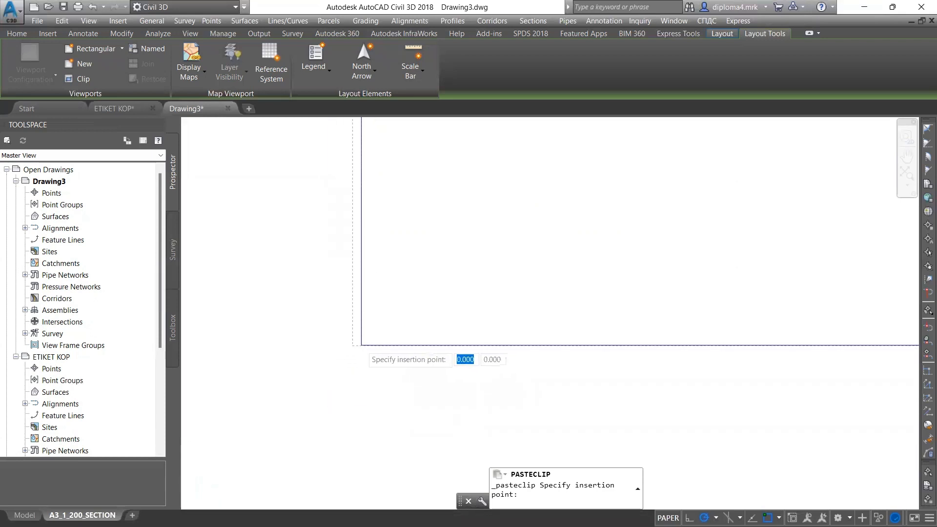
click(308, 361)
scroll(314, 349, down, 15)
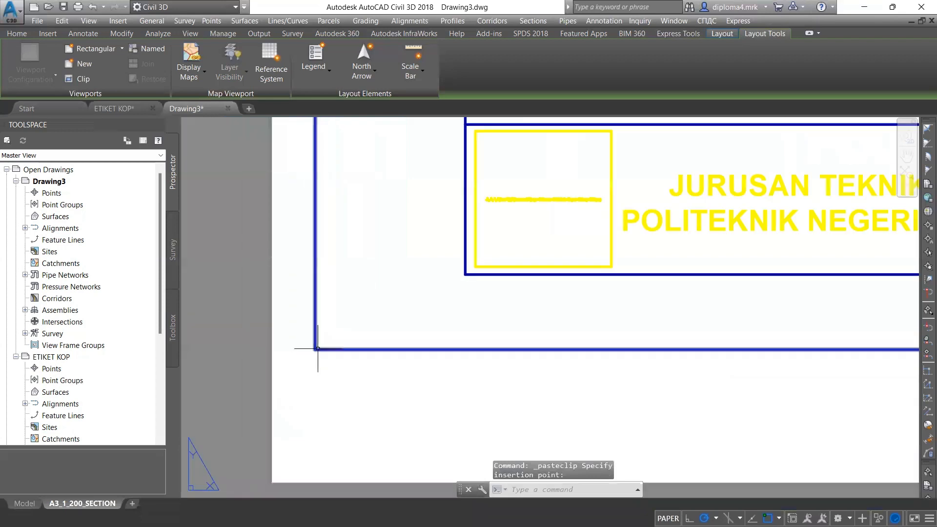
scroll(381, 304, up, 2)
middle_drag(394, 304, 455, 294)
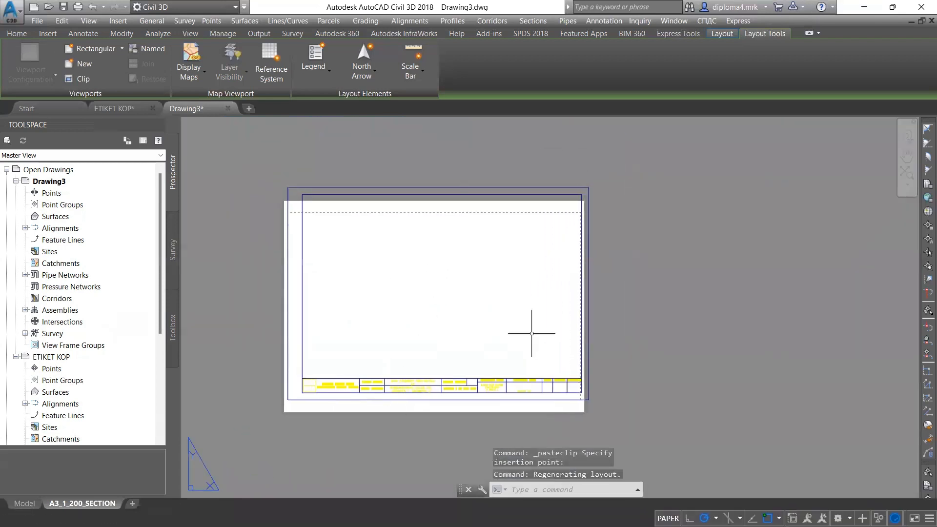
- Scale the pasted frame and title block by 0.5 about the outer frame's lower-left corner
middle_drag(385, 344, 424, 335)
click(671, 421)
click(295, 183)
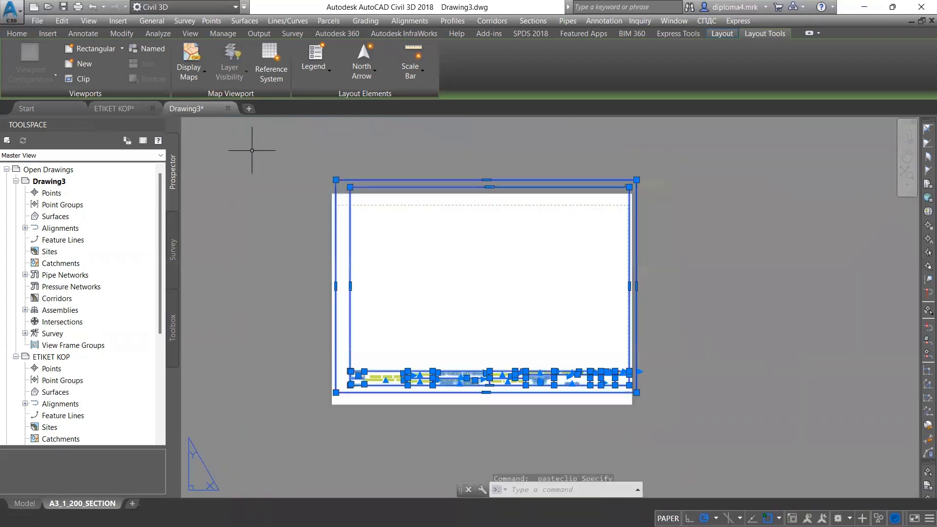
middle_drag(412, 255, 402, 222)
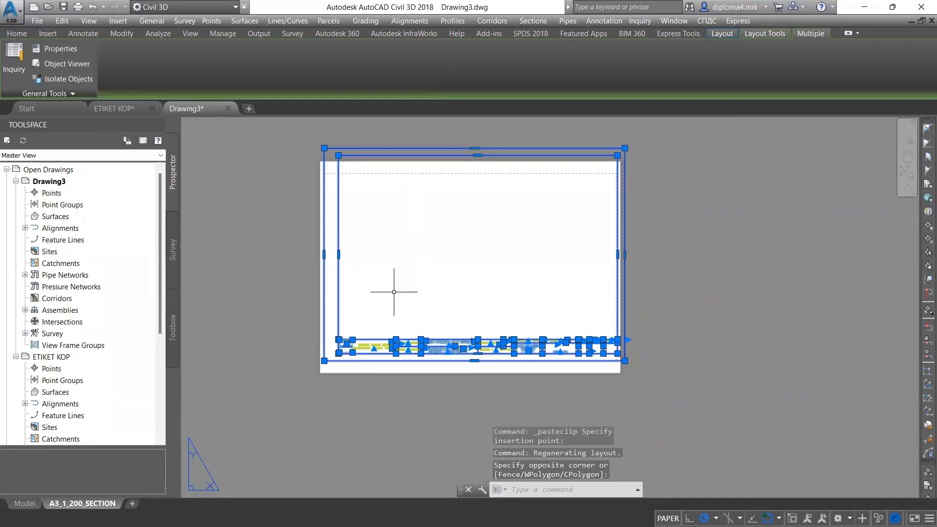
text(sc)
key(Return)
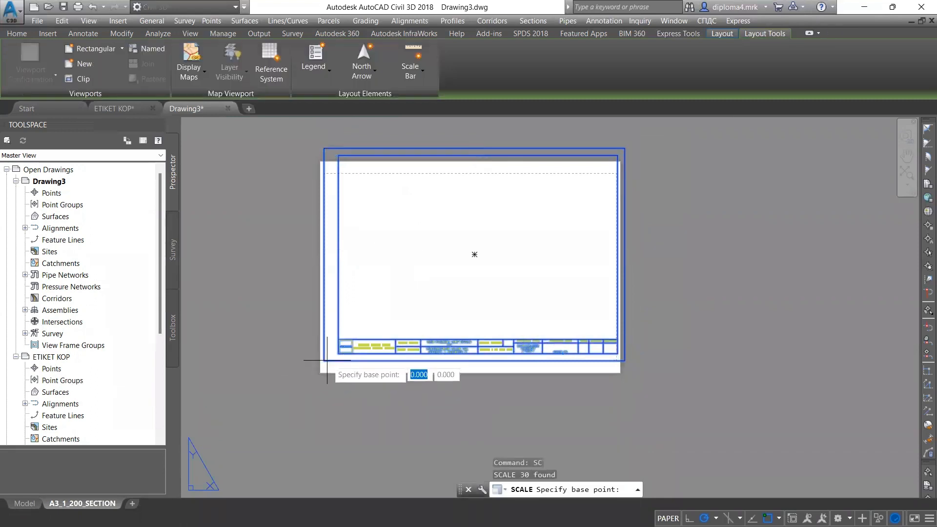
click(324, 361)
text(0)
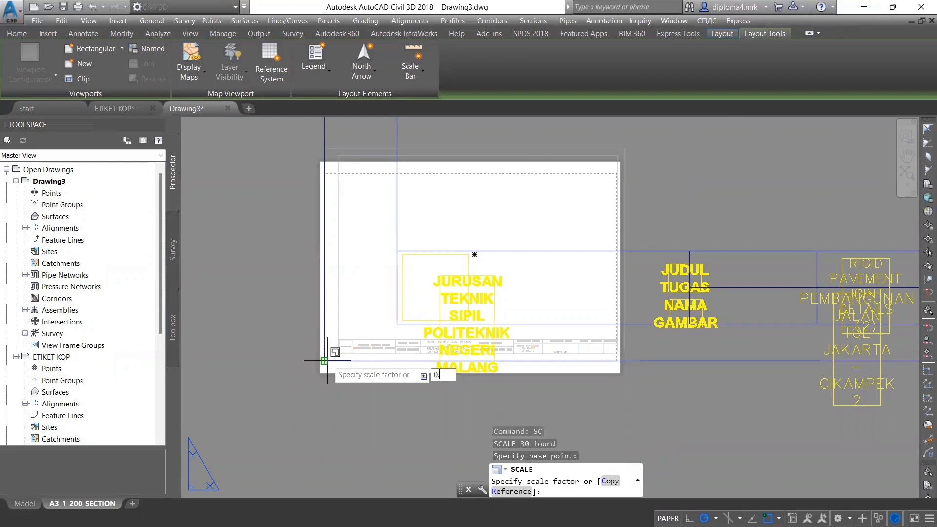
text(.5)
key(Return)
middle_drag(509, 291, 570, 284)
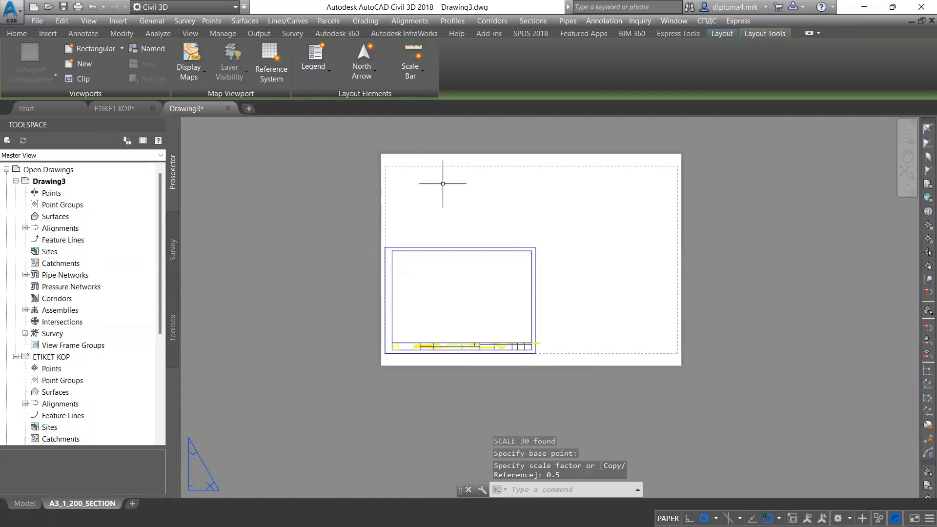
- Begin a reference scale of the whole frame and title block, based at the outer frame's lower-left endpoint
click(550, 361)
click(345, 203)
scroll(408, 268, up, 2)
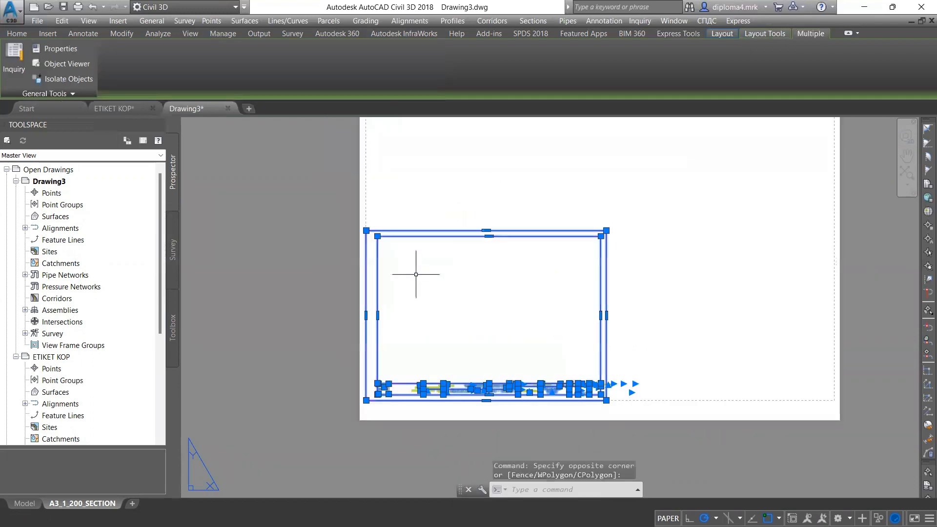
middle_drag(510, 287, 535, 293)
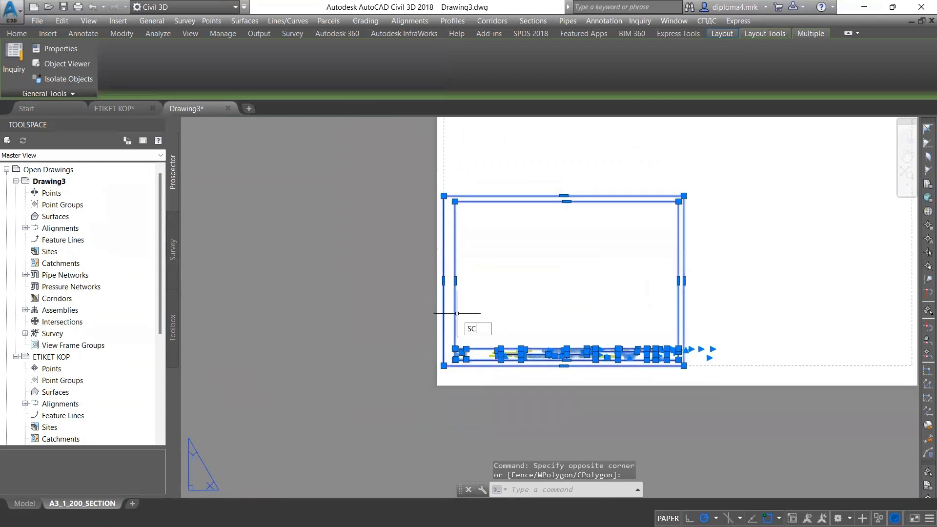
key(Return)
scroll(443, 383, up, 8)
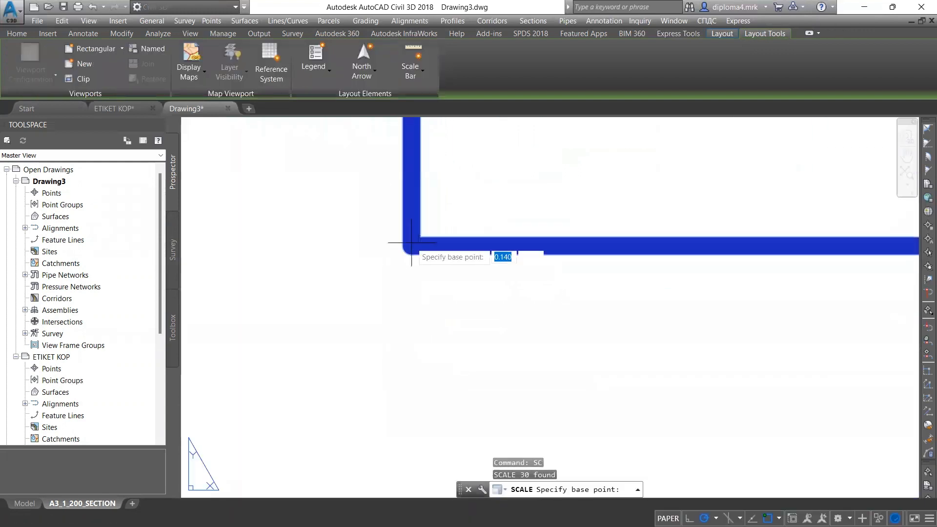
scroll(412, 242, up, 8)
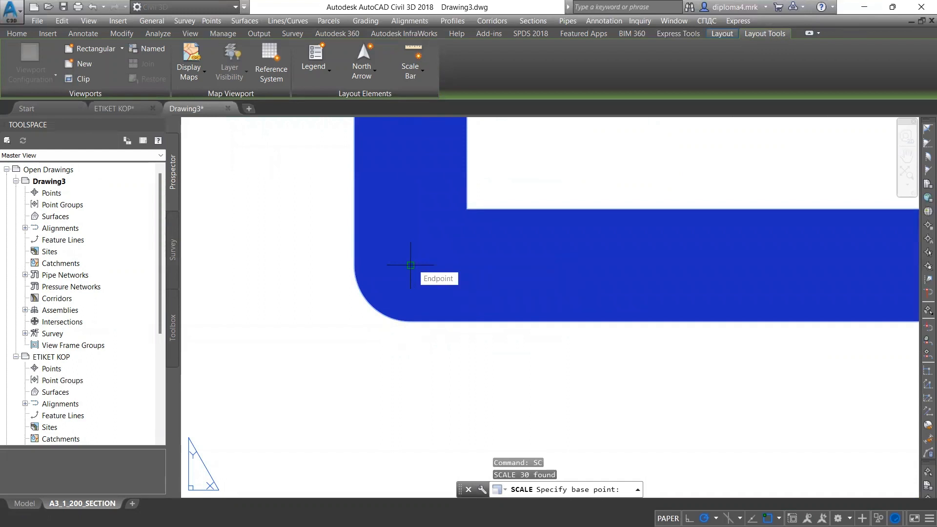
click(410, 265)
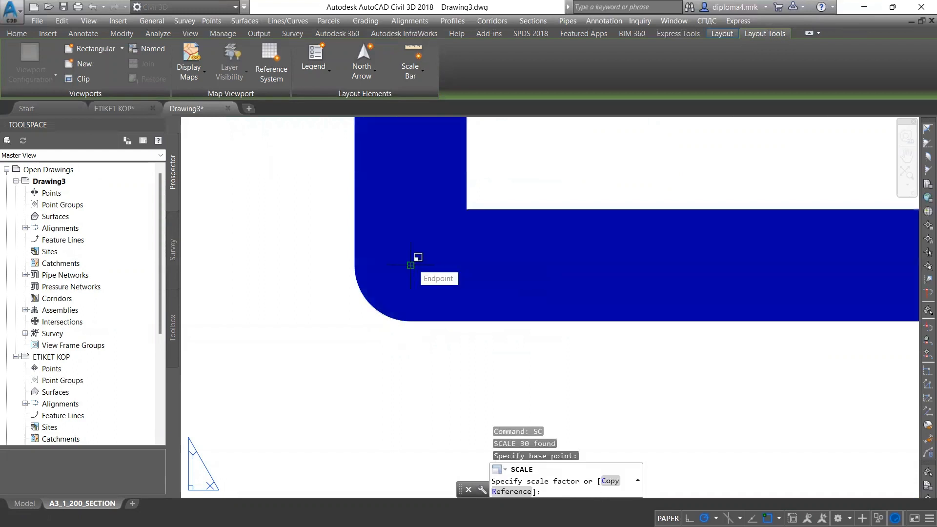
text(R)
key(Return)
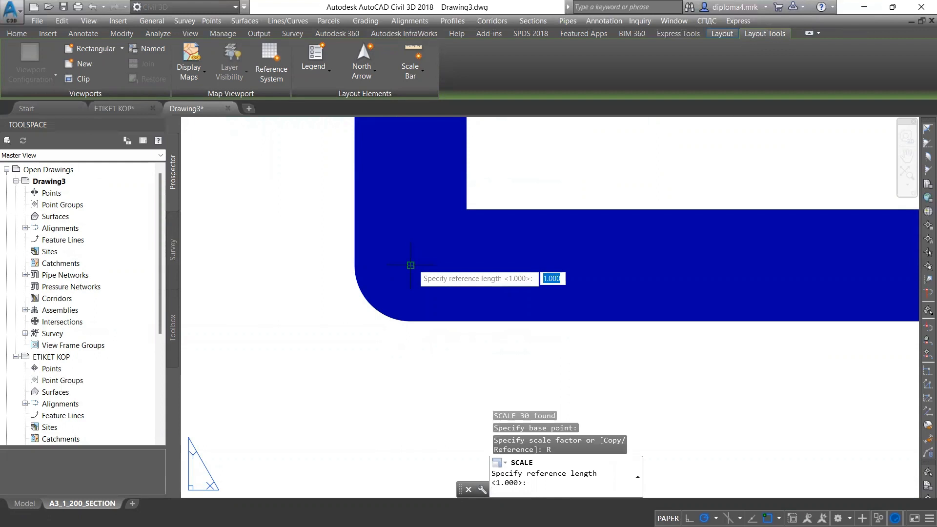
- Define the reference length along the outer frame's left edge, from its lower-left to its upper-left corner
click(411, 265)
scroll(411, 265, down, 3)
middle_drag(423, 191, 427, 421)
scroll(428, 421, down, 4)
scroll(431, 308, up, 4)
middle_drag(400, 469, 440, 271)
scroll(440, 275, up, 3)
middle_drag(425, 168, 399, 285)
scroll(405, 256, up, 3)
scroll(337, 257, up, 8)
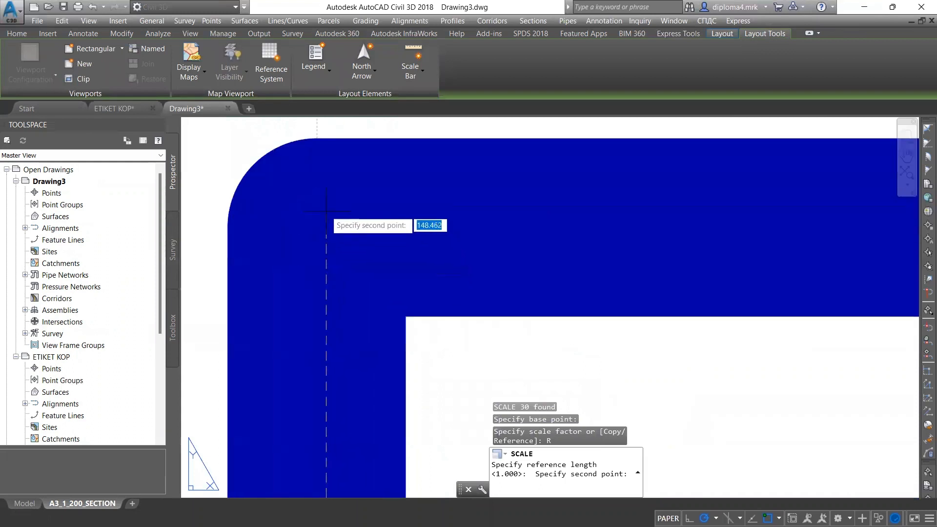
click(321, 215)
- Set the new reference length to the upper edge of the printable area so the frame fills its height
scroll(321, 215, down, 8)
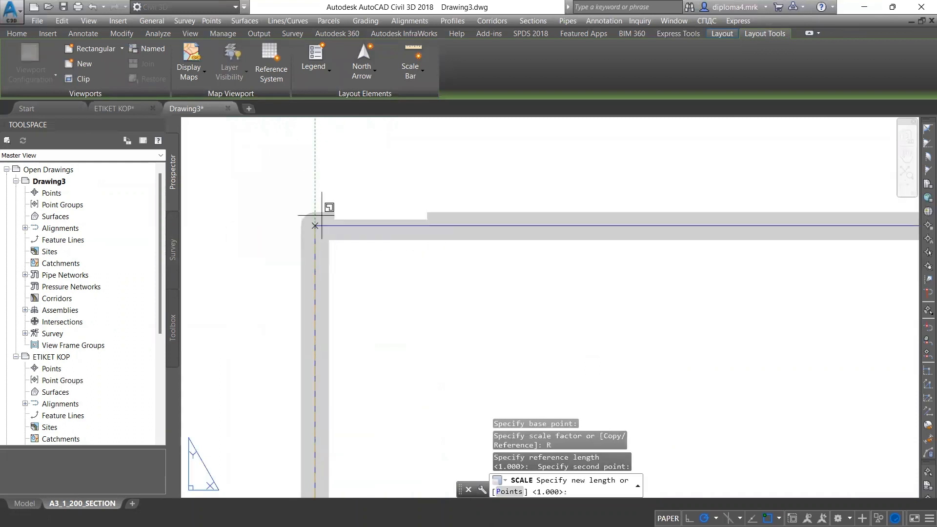
scroll(322, 215, down, 3)
middle_drag(335, 150, 345, 299)
scroll(345, 299, down, 3)
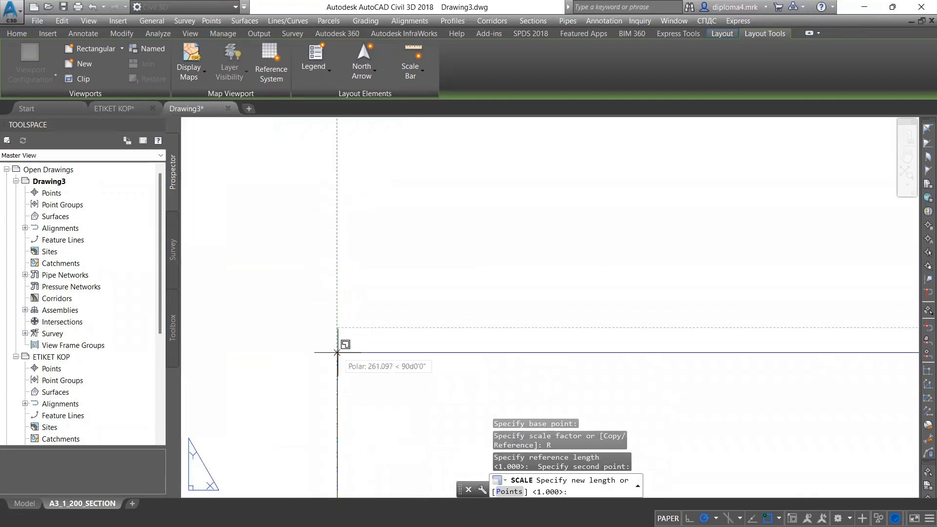
scroll(336, 352, down, 3)
middle_drag(337, 344, 332, 272)
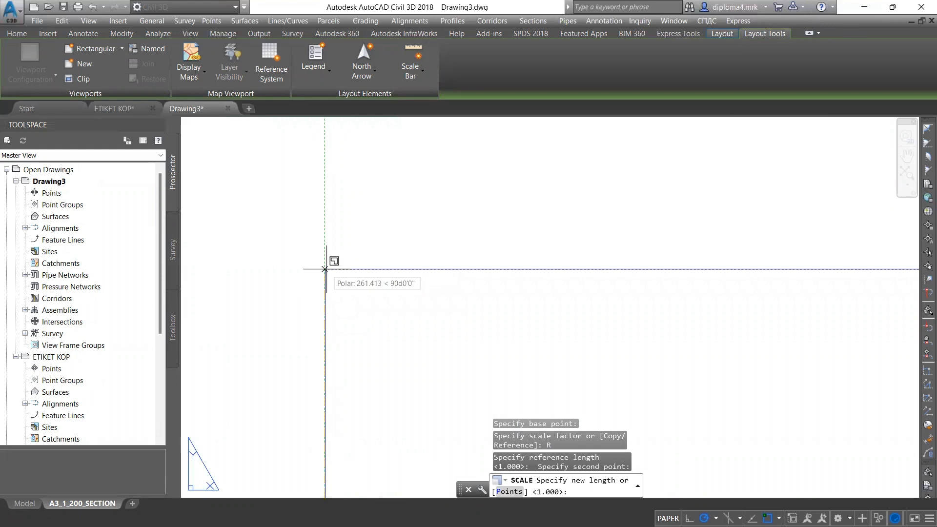
click(325, 269)
scroll(347, 263, down, 8)
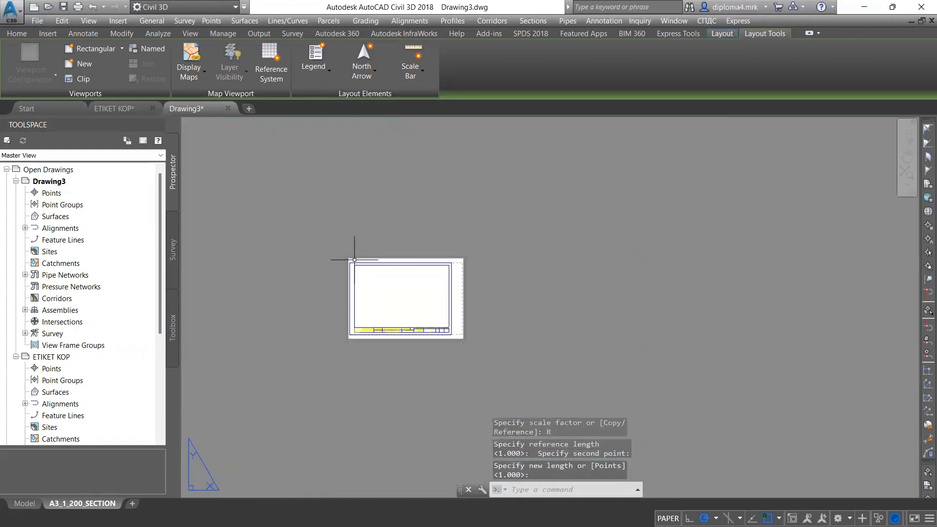
- Move the whole frame and title block from the outer frame's lower-right corner to the lower-right corner of the printable area
scroll(378, 309, up, 4)
click(577, 389)
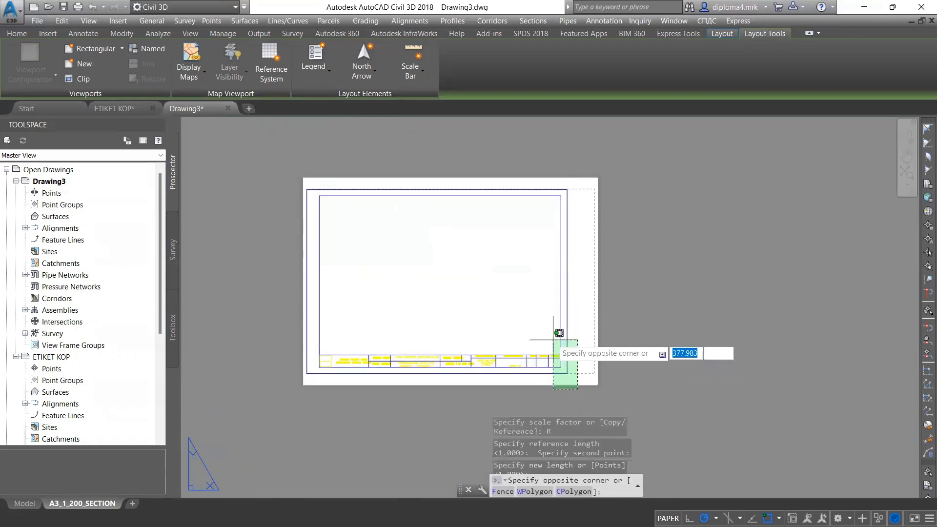
click(308, 150)
scroll(542, 375, up, 8)
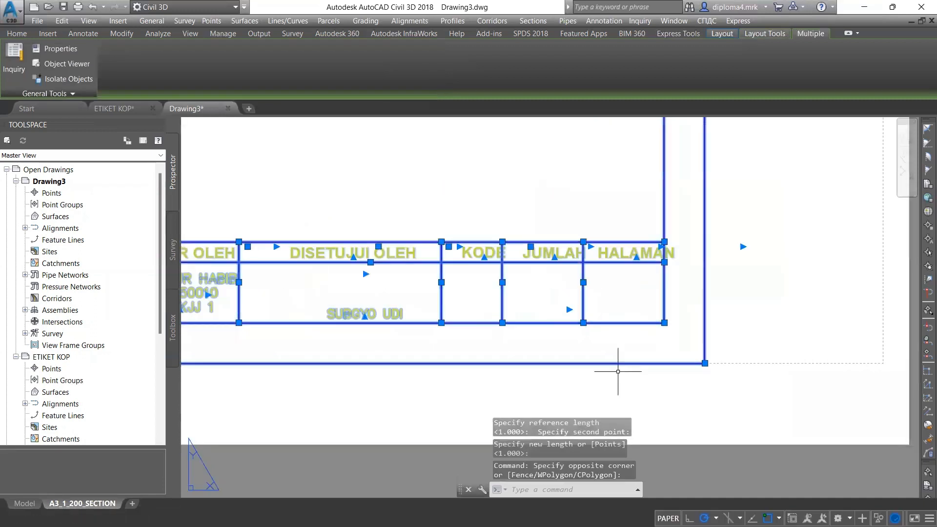
middle_drag(618, 372, 414, 318)
scroll(398, 335, up, 3)
text(m)
key(Return)
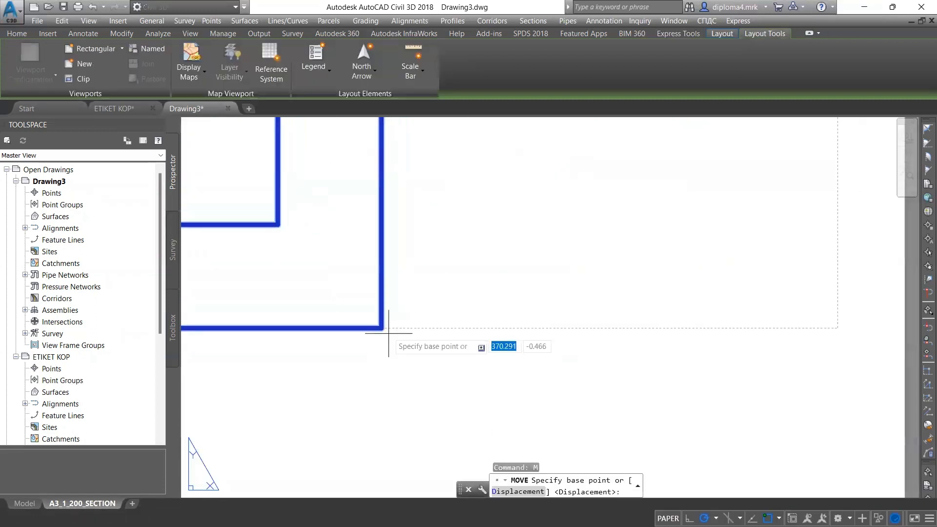
scroll(378, 325, up, 3)
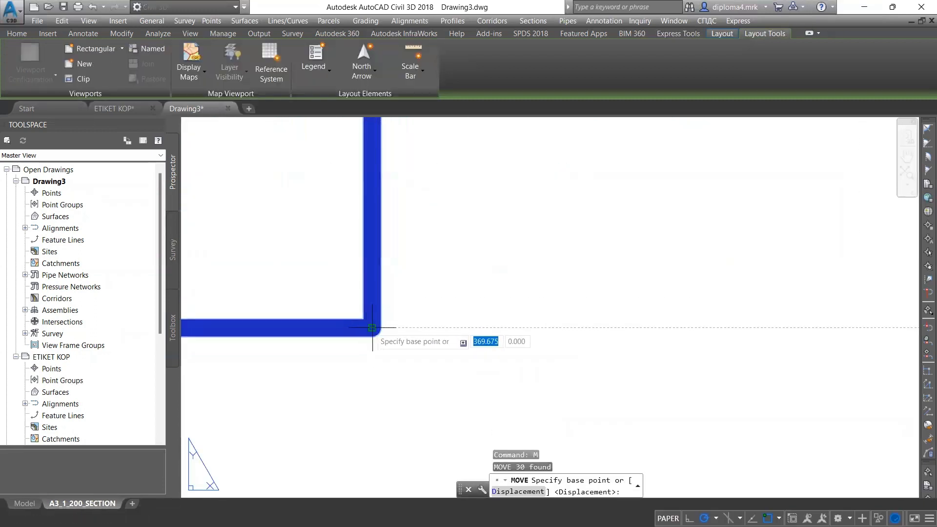
click(373, 328)
scroll(429, 318, down, 4)
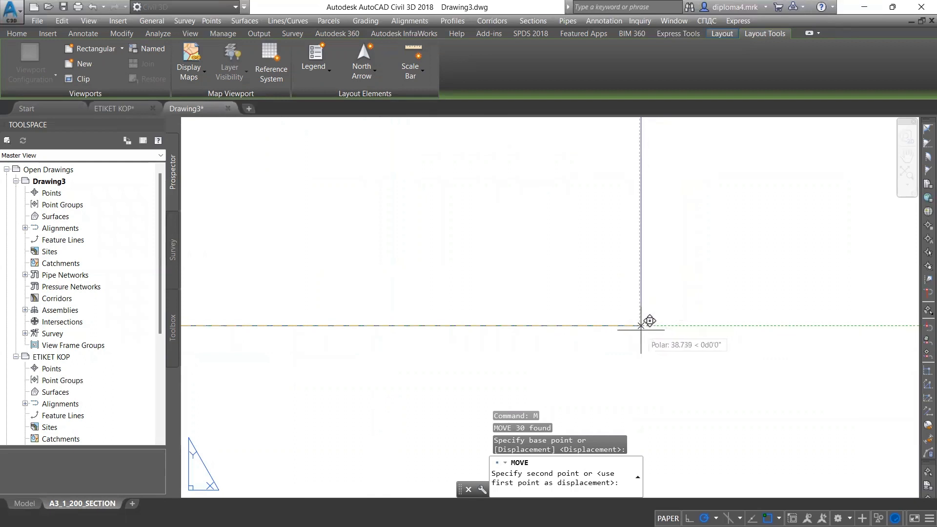
click(640, 326)
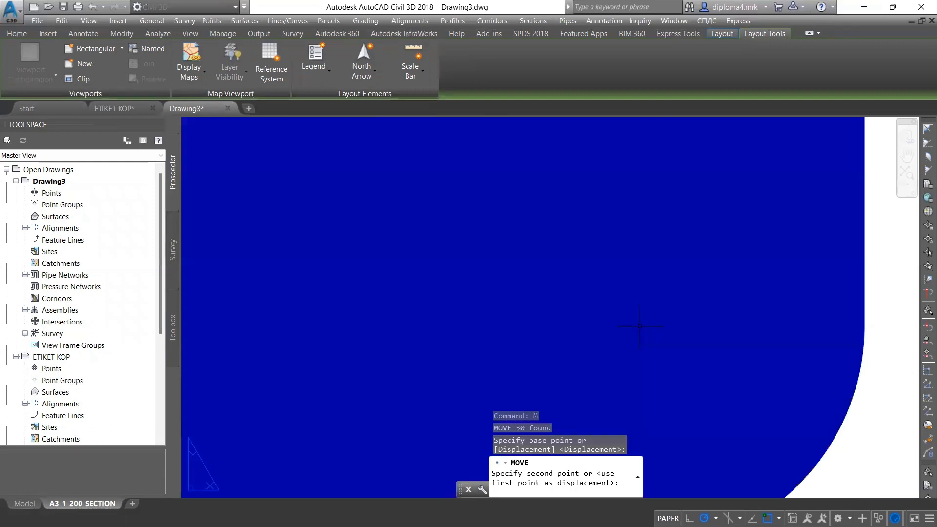
scroll(640, 325, down, 5)
scroll(697, 320, up, 1)
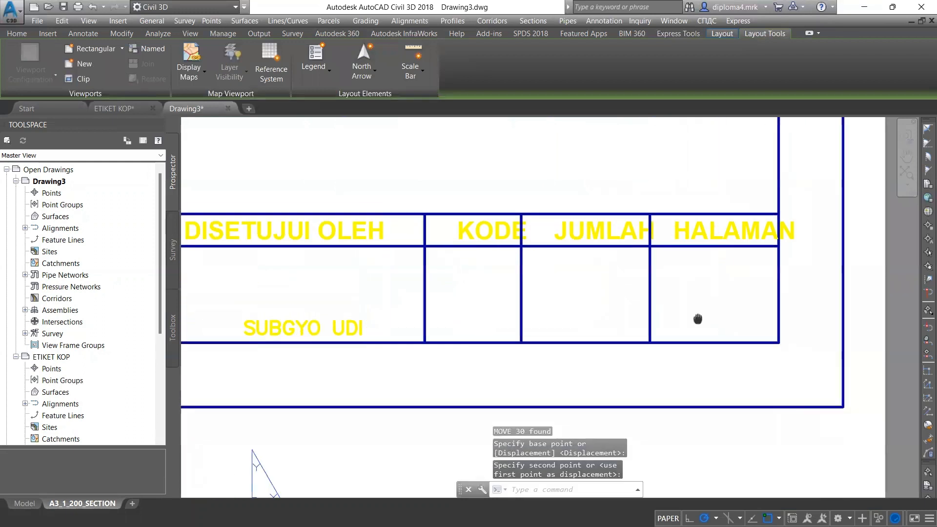
- Select all title block texts similar to the JURUSAN TEKNIK SIPIL text and set their color to ByBlock
scroll(619, 330, down, 5)
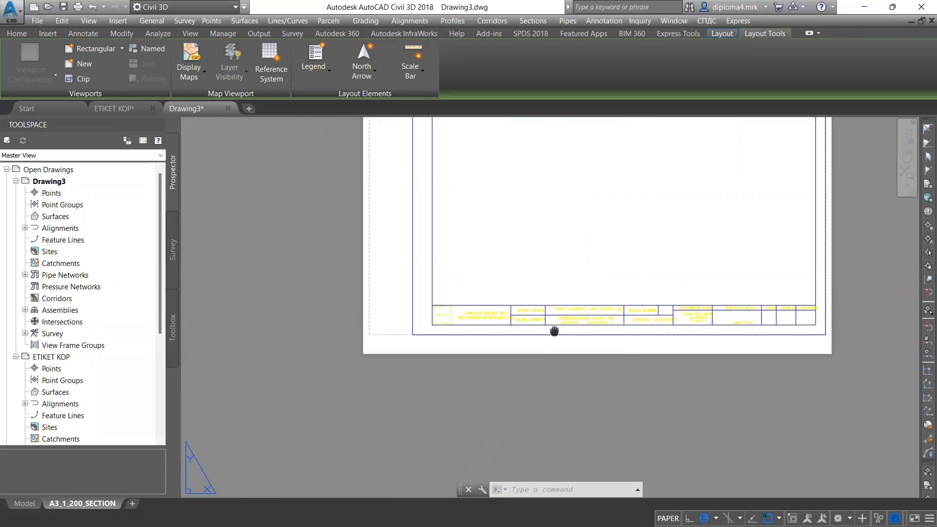
scroll(527, 332, up, 4)
click(425, 342)
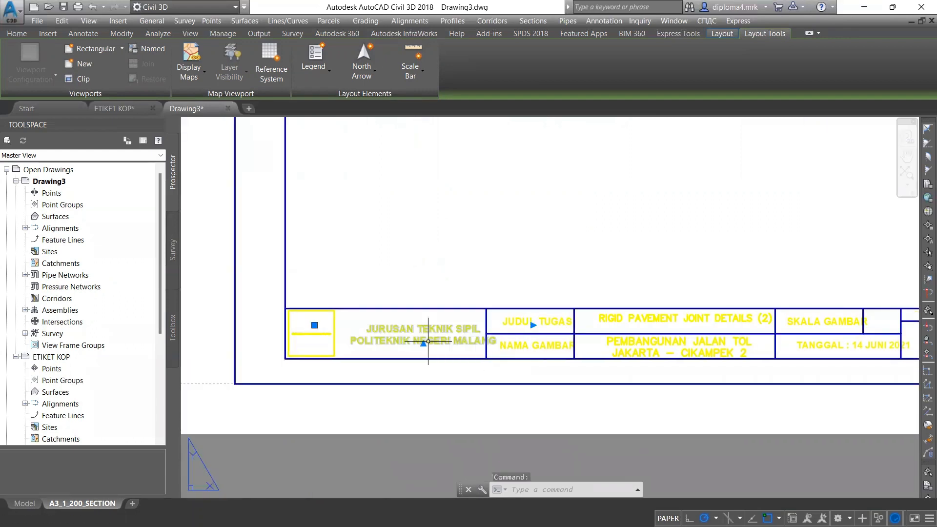
right_click(427, 341)
click(444, 333)
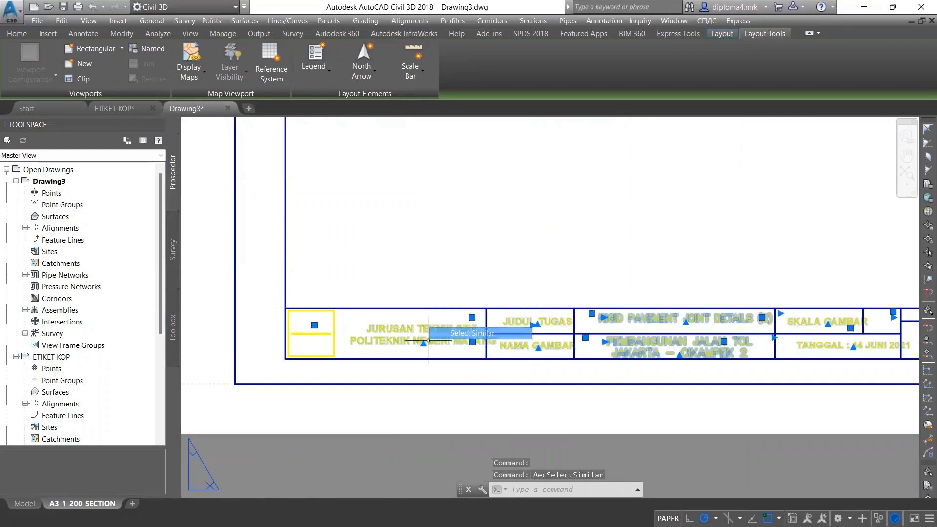
right_click(454, 334)
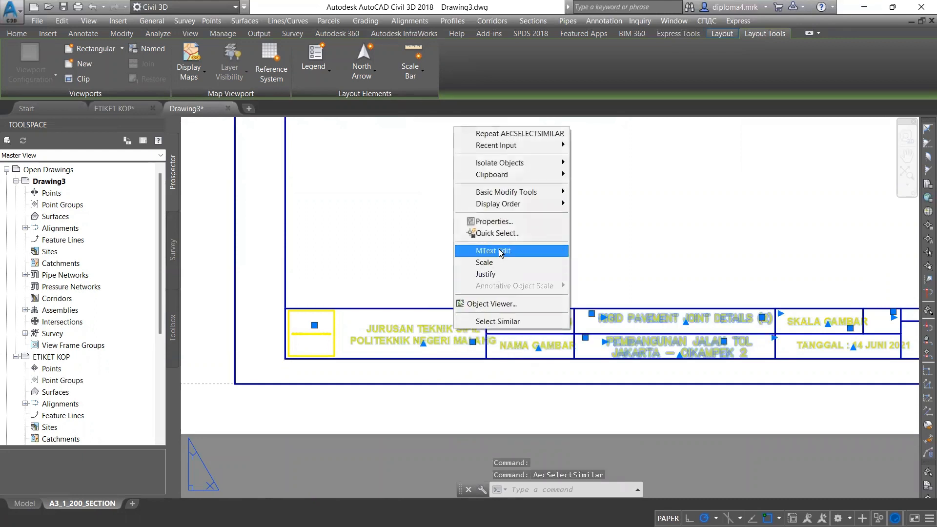
click(505, 222)
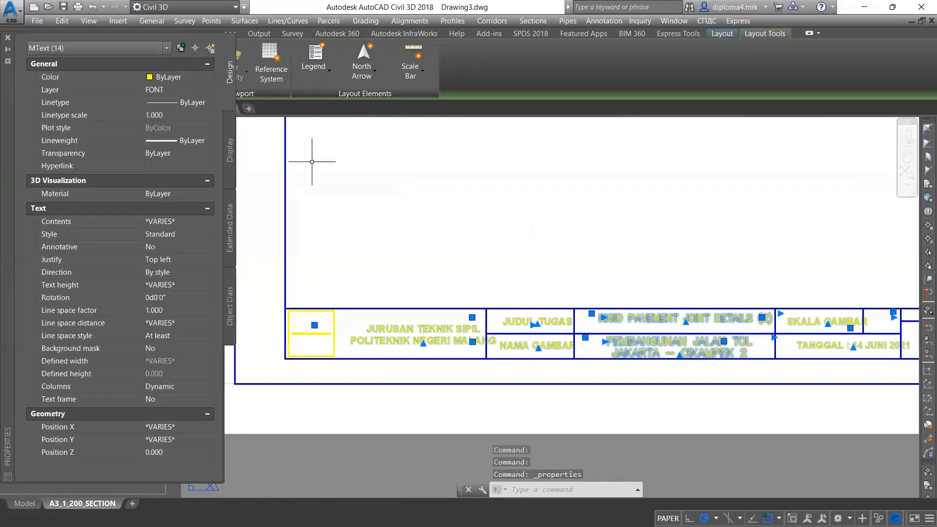
click(151, 78)
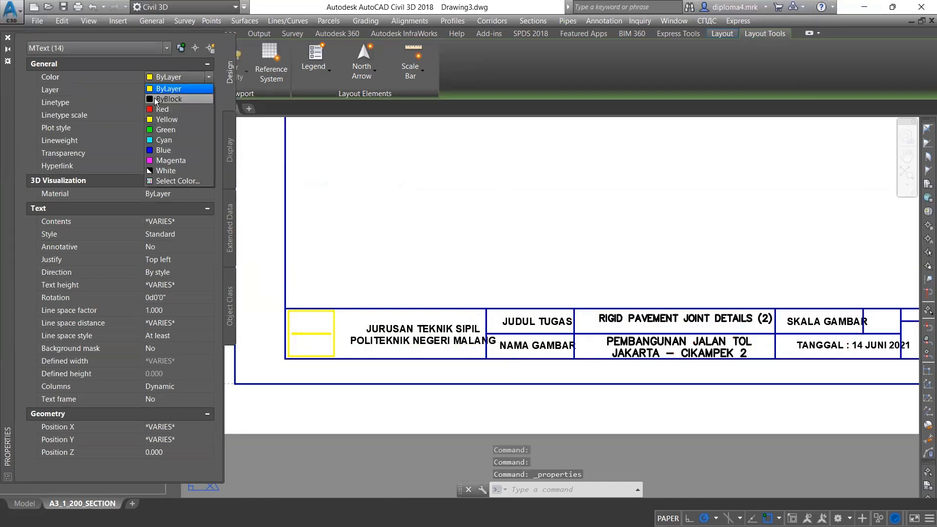
click(154, 98)
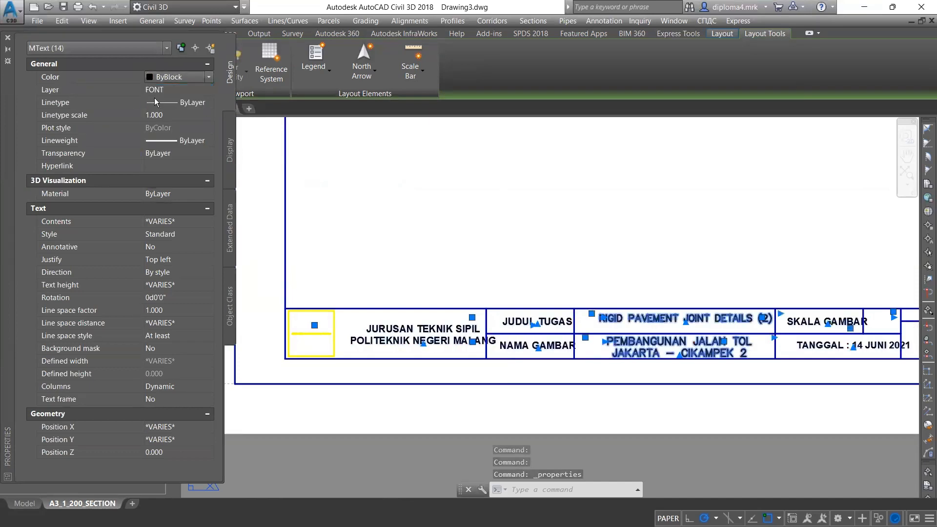
click(8, 38)
scroll(427, 364, down, 2)
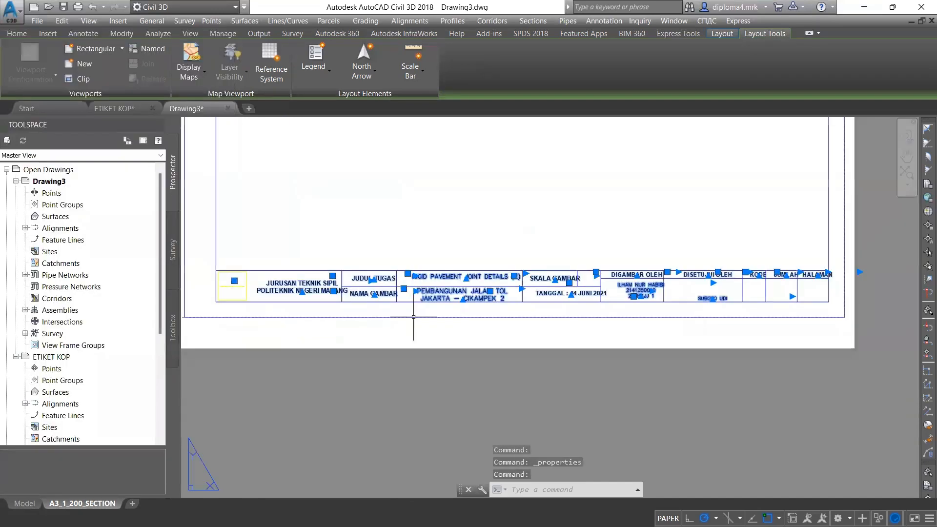
- Move all the selected title block texts horizontally to the left by about 3.2 units so the headings fit their cells
scroll(688, 290, up, 2)
middle_drag(688, 290, 569, 356)
text(m)
key(Return)
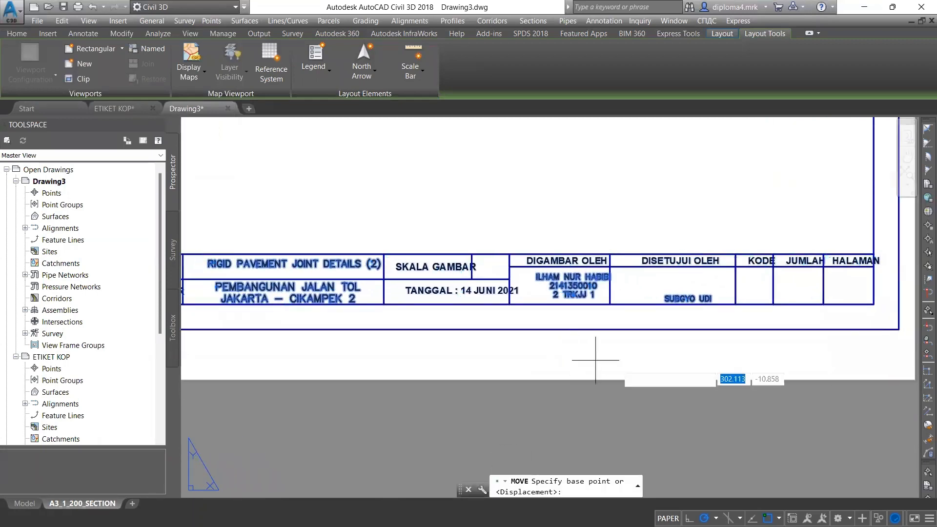
click(627, 364)
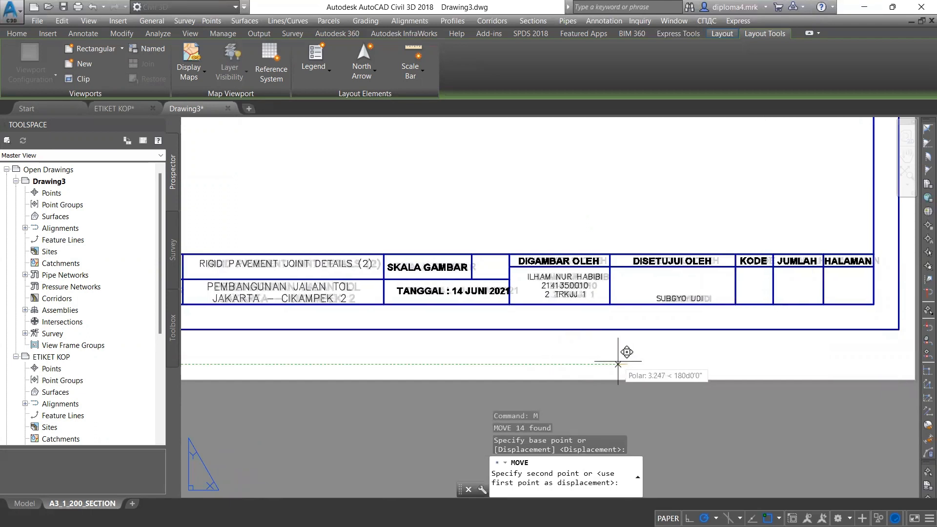
click(619, 364)
- Move the TANGGAL : 14 JUNI 2021 text slightly left so it sits inside its cell
scroll(618, 364, up, 3)
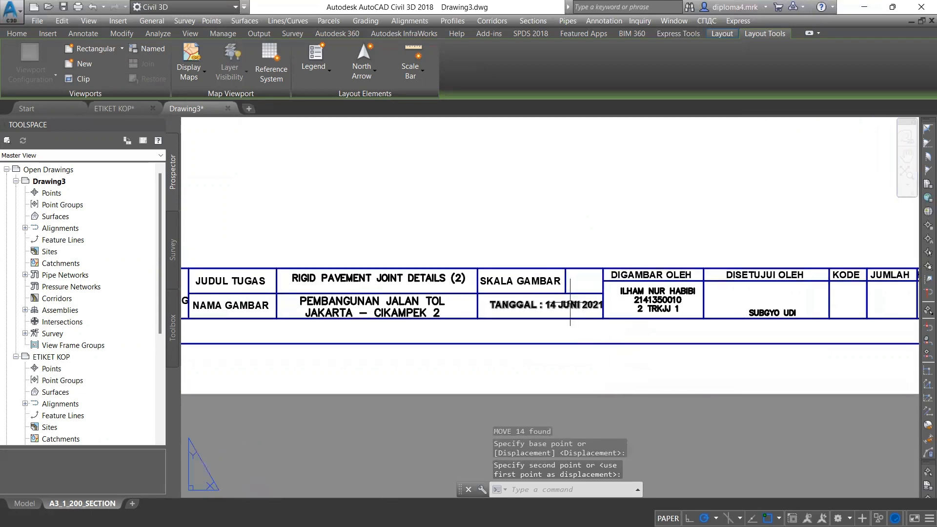
click(570, 302)
middle_drag(548, 345, 597, 347)
text(m)
key(Return)
click(609, 391)
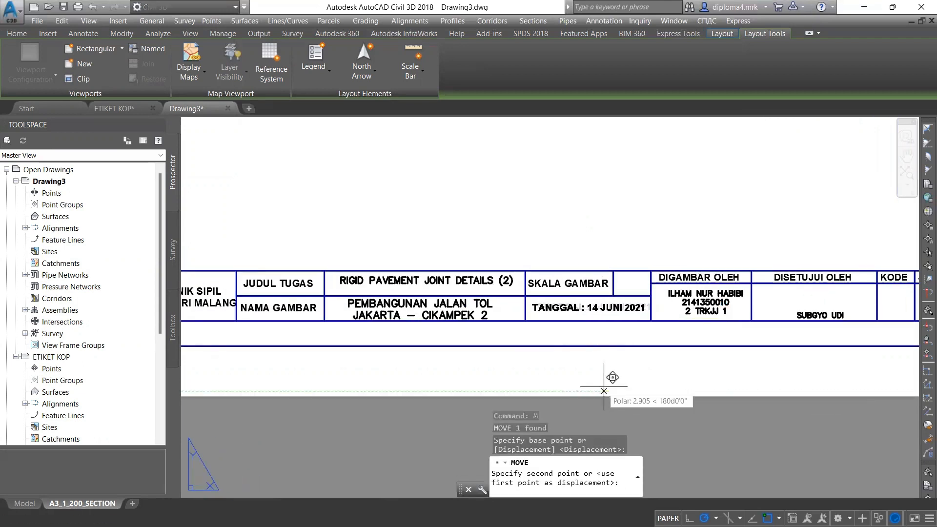
click(608, 385)
- Move the JURUSAN TEKNIK SIPIL POLITEKNIK NEGERI MALANG text slightly left so it fits within its cell
middle_drag(368, 352, 508, 361)
middle_drag(294, 304, 428, 321)
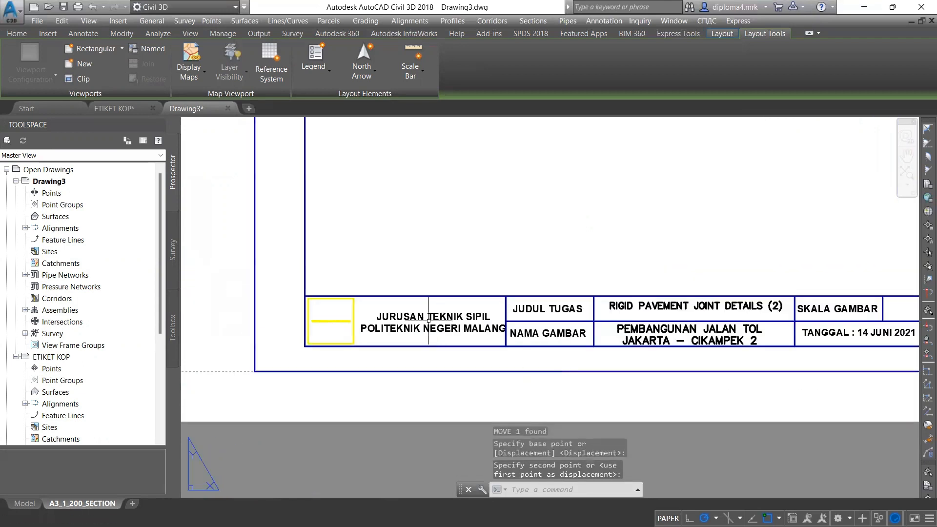
click(429, 319)
middle_drag(511, 401, 509, 369)
text(m)
key(Return)
click(518, 370)
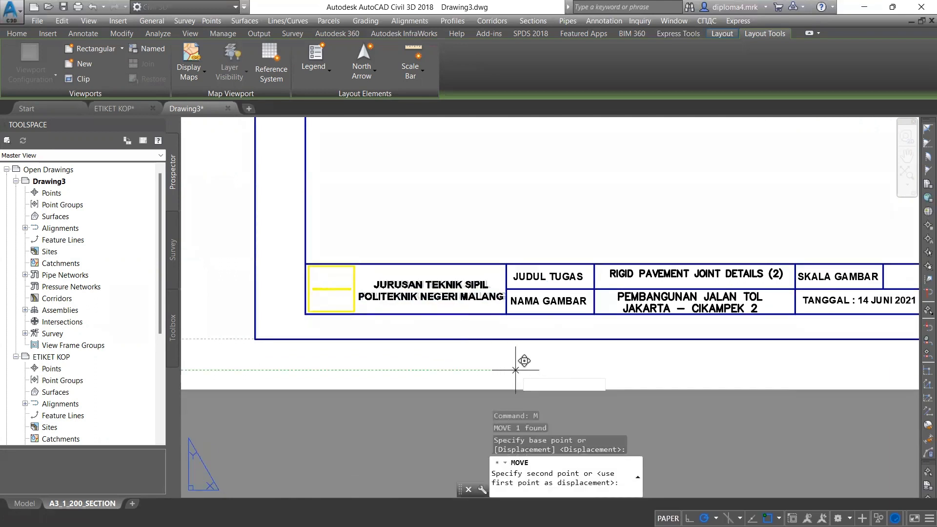
click(516, 370)
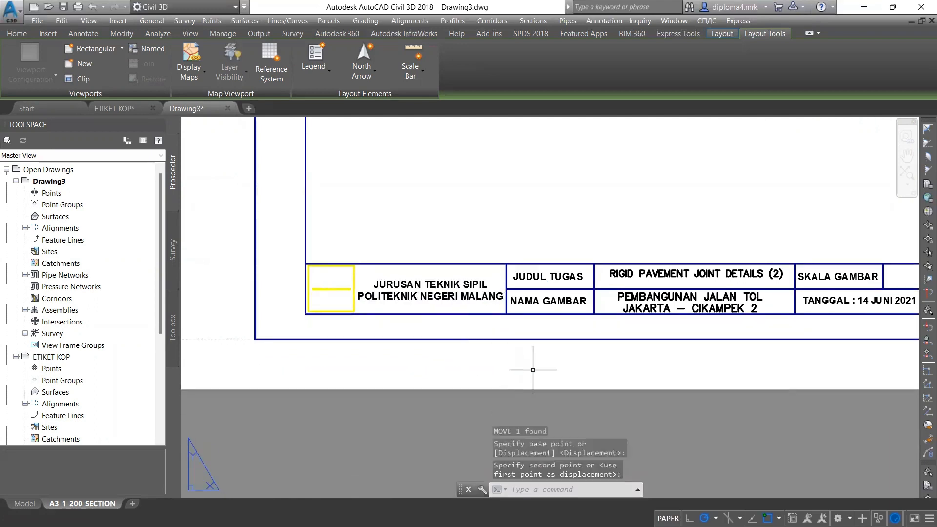
- Examine the title block's cells, from the task and drawing names to the scale, date, approval, code and page fields
scroll(498, 376, down, 3)
middle_drag(500, 372, 560, 375)
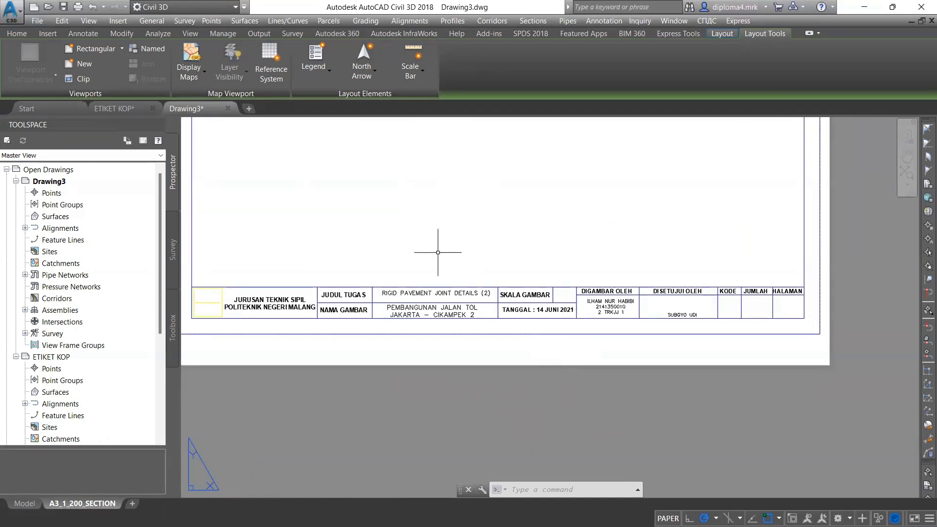
middle_drag(748, 297, 673, 287)
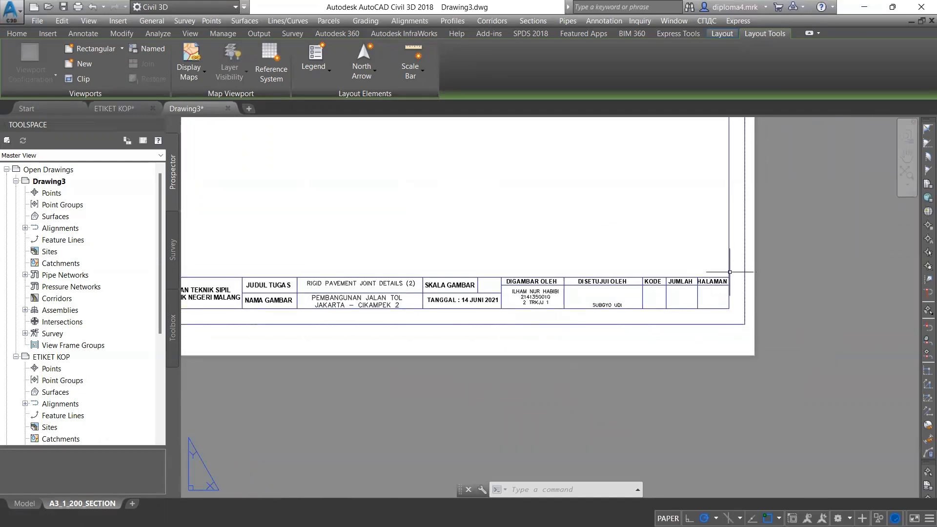
scroll(614, 320, up, 2)
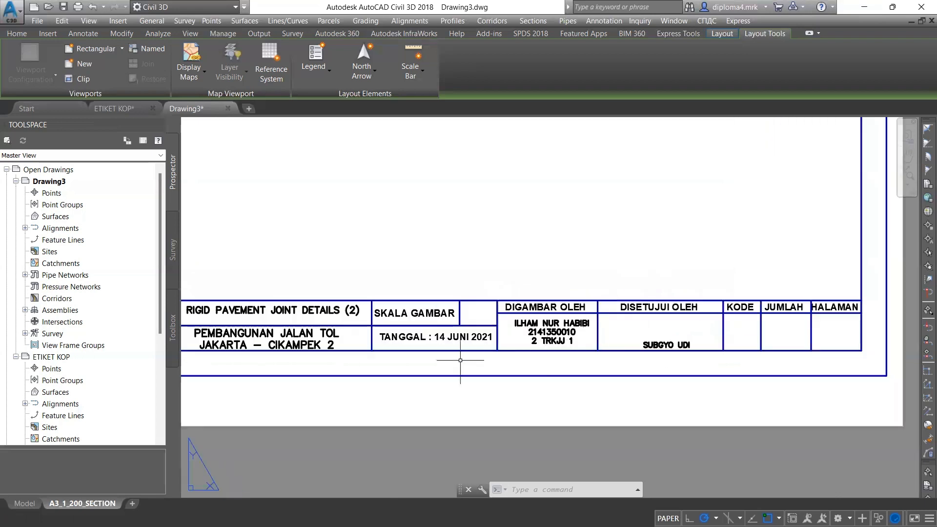
middle_drag(386, 349, 487, 347)
middle_drag(578, 368, 529, 350)
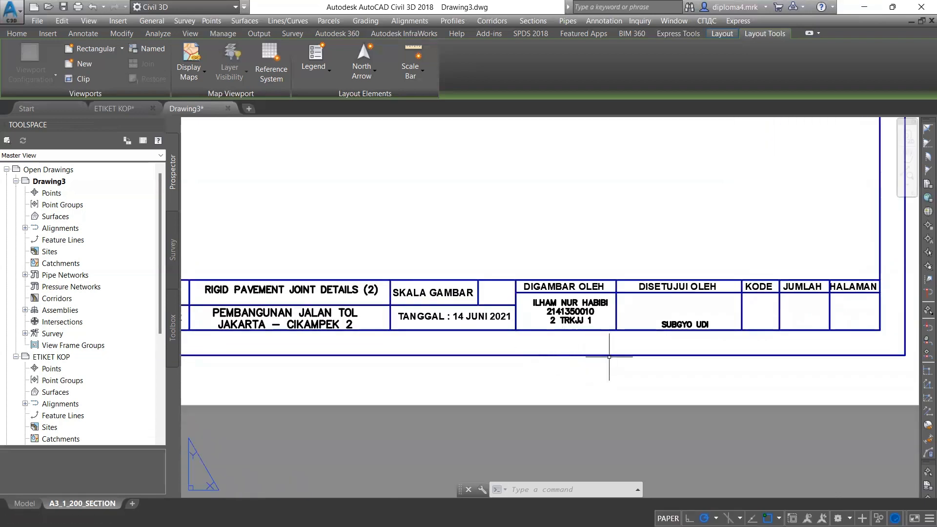
middle_drag(609, 357, 634, 368)
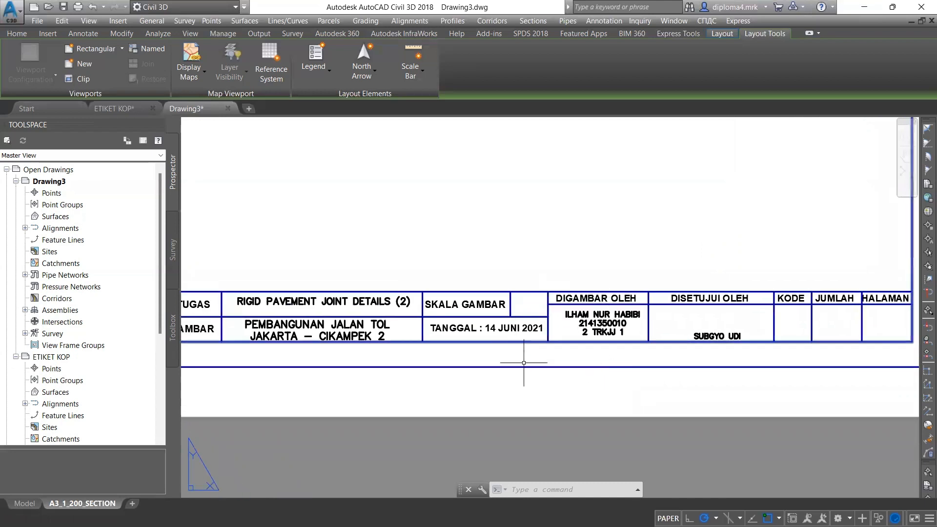
middle_drag(578, 349, 660, 390)
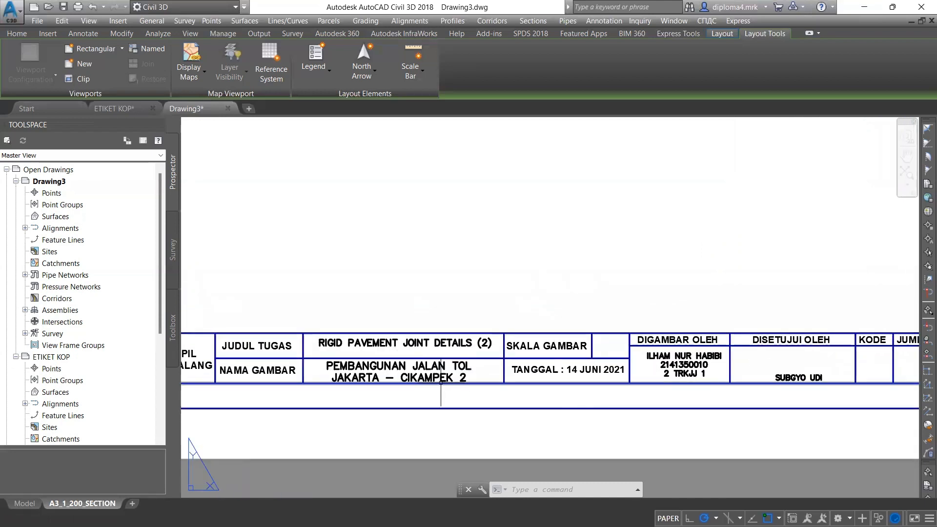
middle_drag(590, 404, 484, 405)
middle_drag(749, 385, 670, 354)
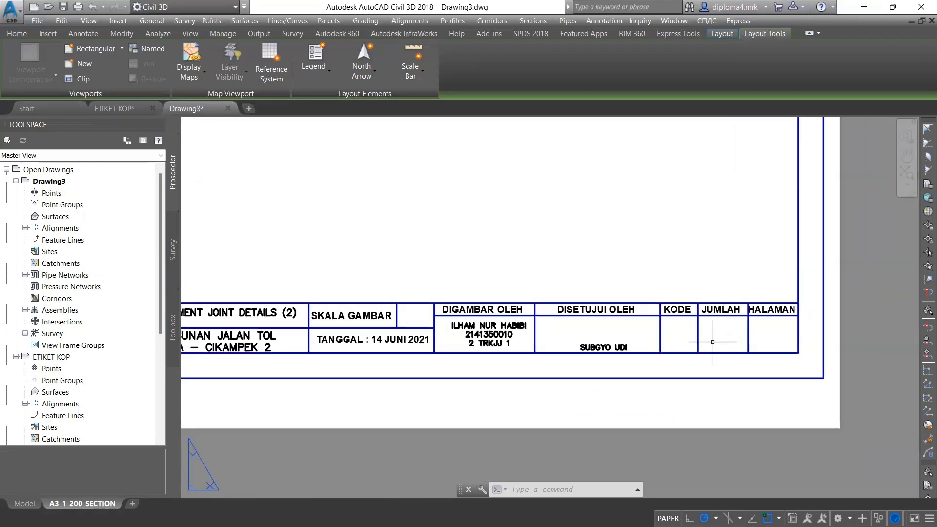
middle_drag(746, 363, 783, 364)
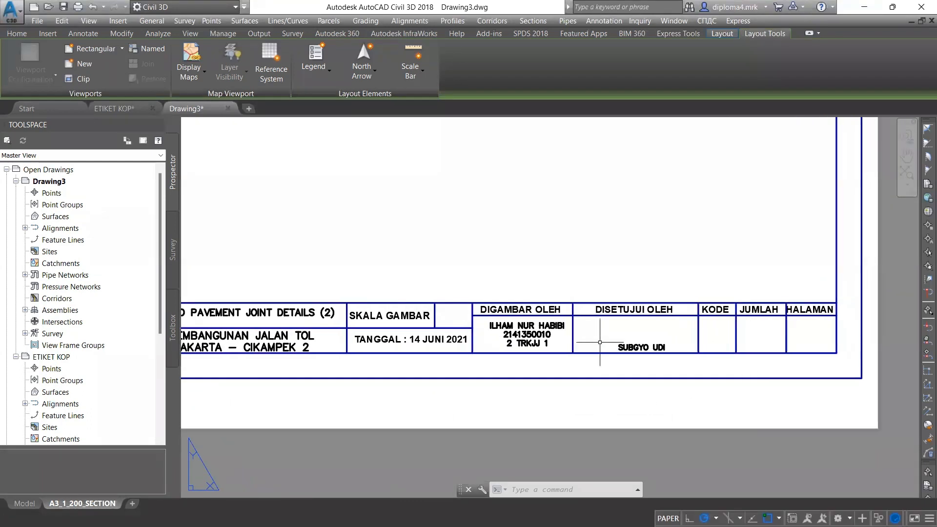
middle_drag(619, 376, 569, 391)
- Start an attribute definition in Preset mode with the tag DATE
scroll(766, 338, up, 2)
middle_drag(747, 362, 700, 362)
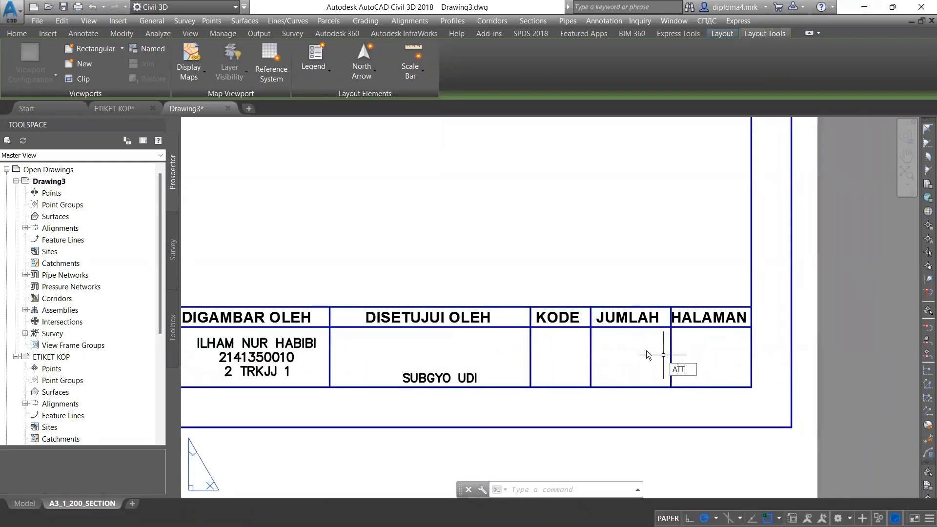
key(Return)
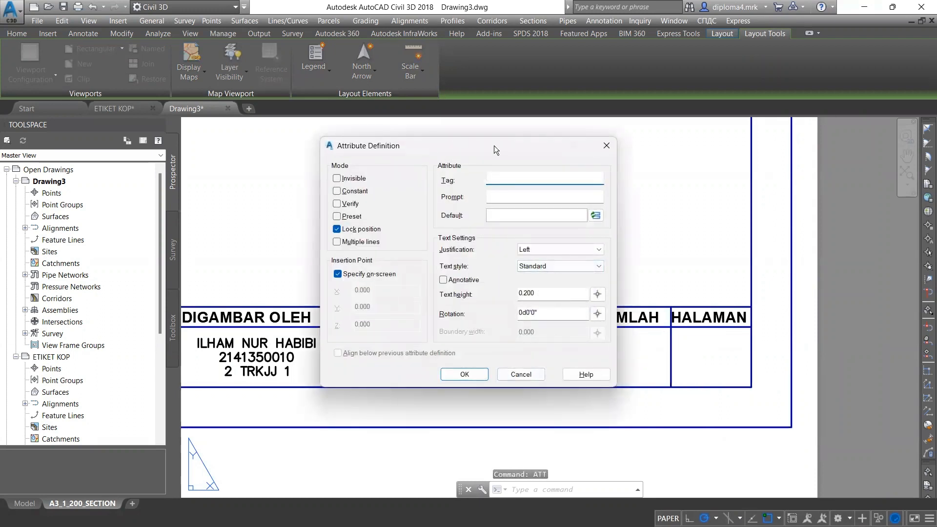
drag(497, 144, 509, 43)
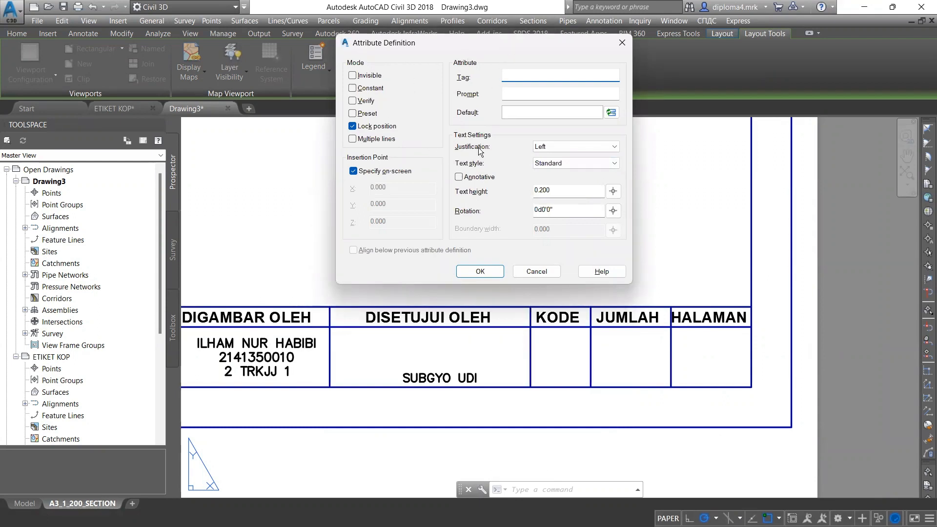
click(352, 113)
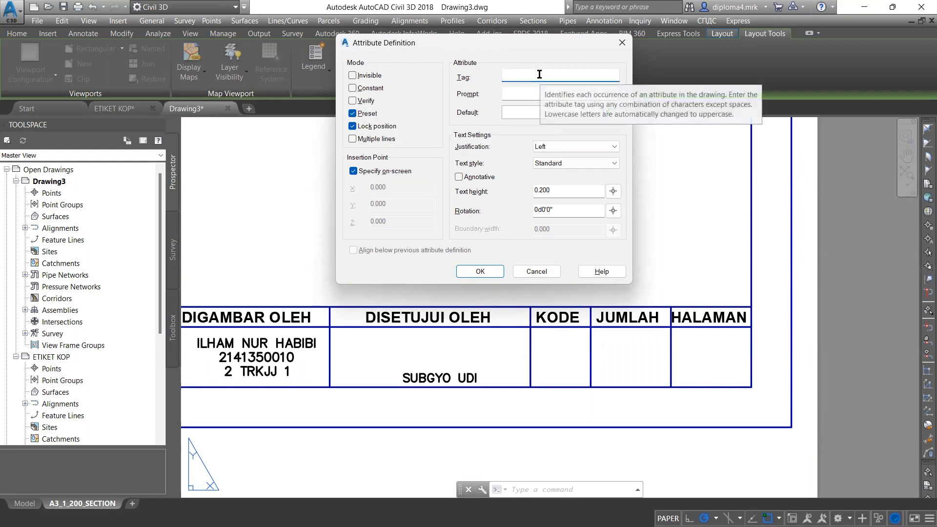
text(DATE)
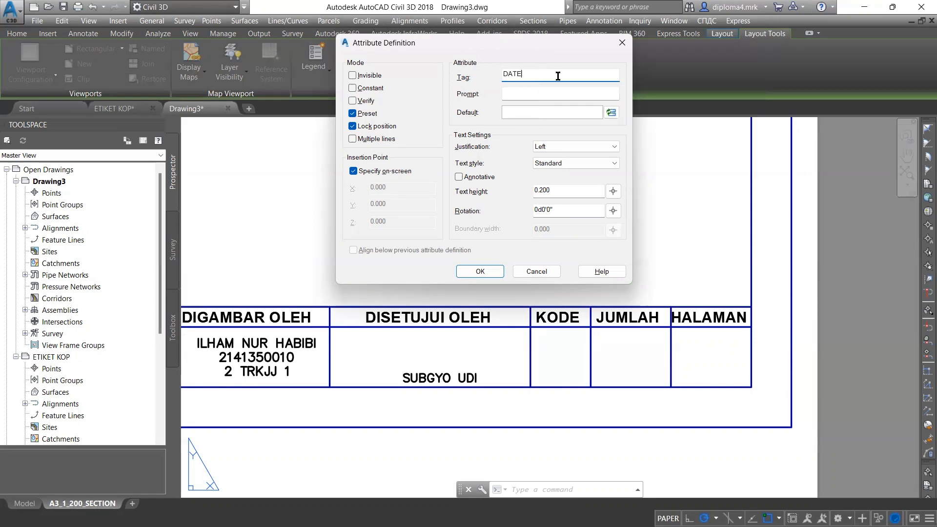
- Use the Date & Time field CreateDate in the d MMMM yyyy format as the DATE attribute's default value
click(611, 112)
click(415, 145)
click(410, 161)
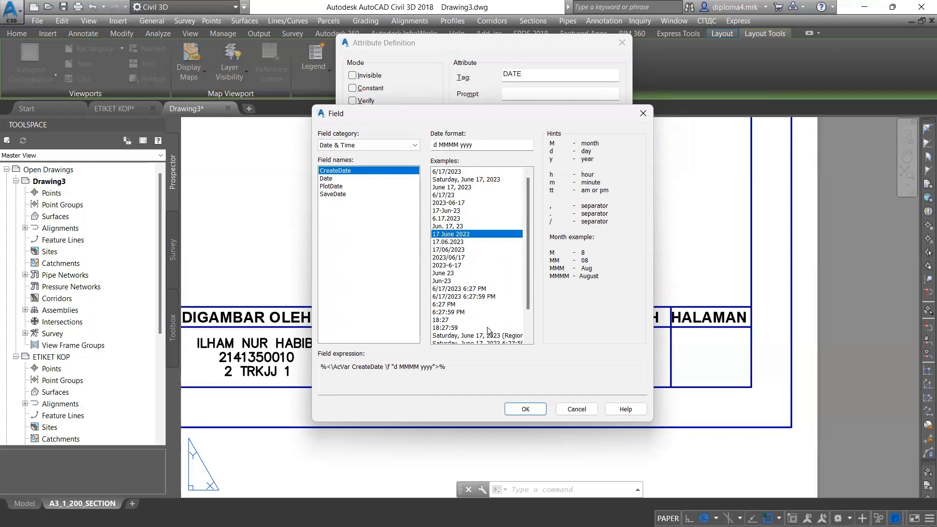
click(526, 409)
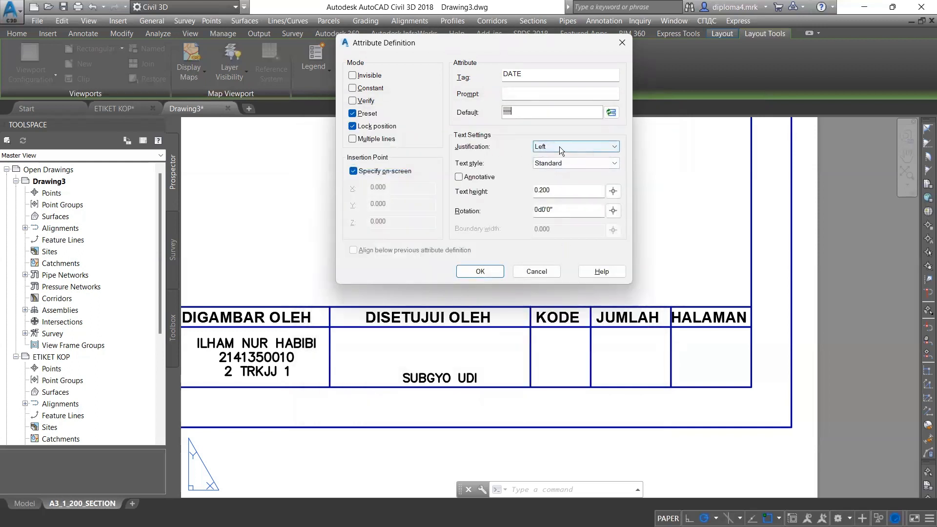
- Center-justify the DATE attribute, set its text height to 2, and place it just above the SKALA GAMBAR cell
click(586, 146)
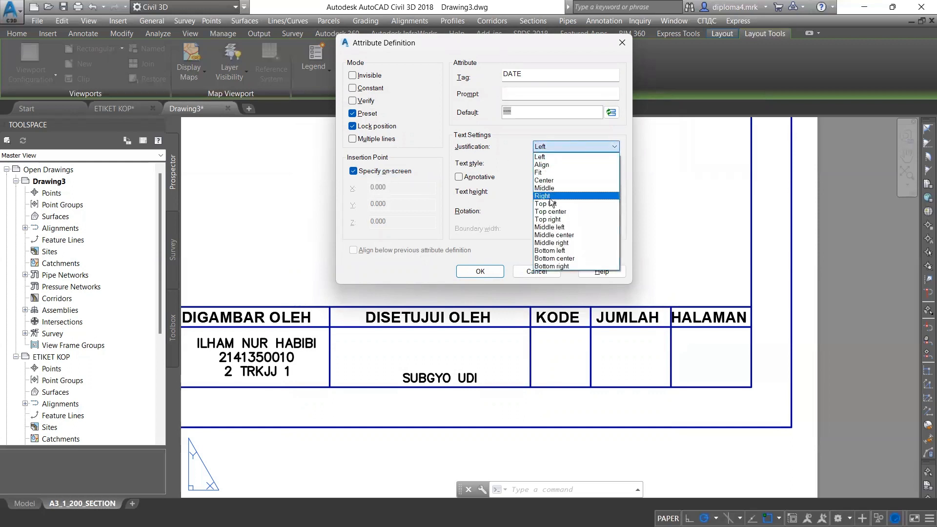
click(544, 180)
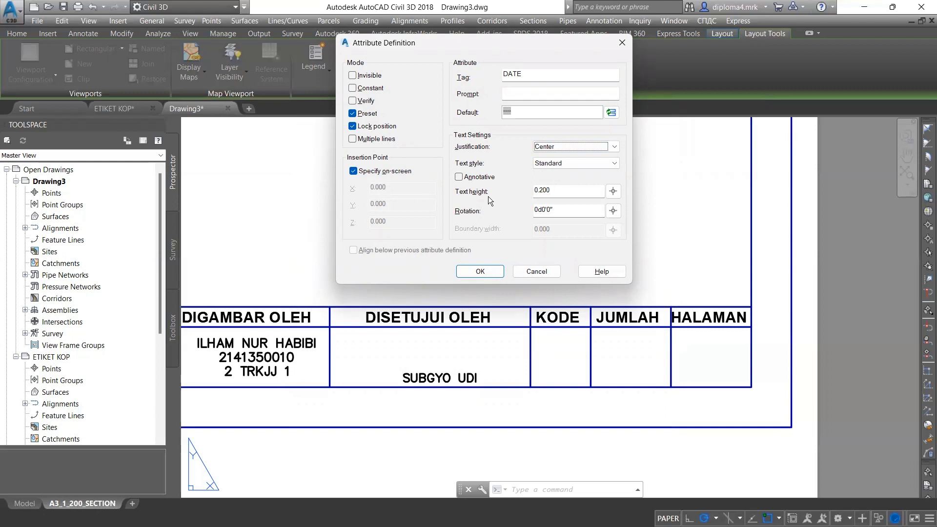
click(569, 190)
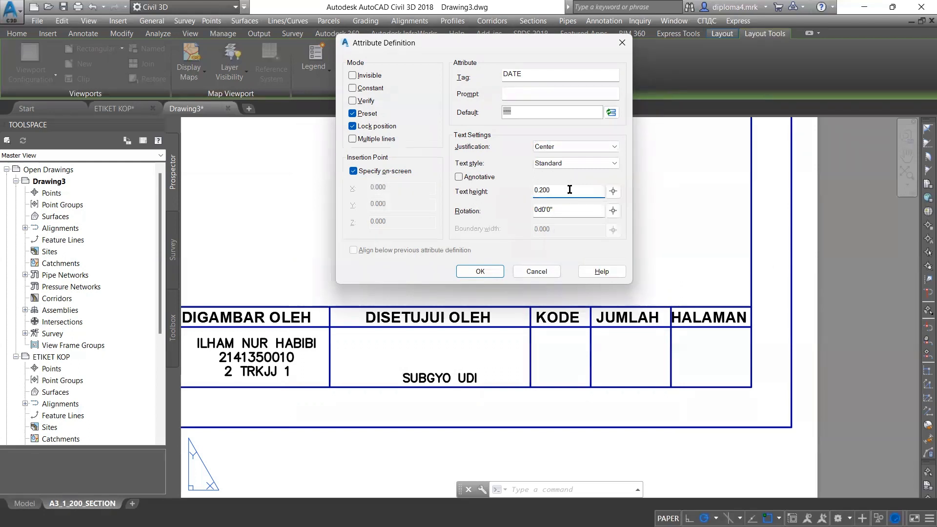
drag(570, 190, 524, 195)
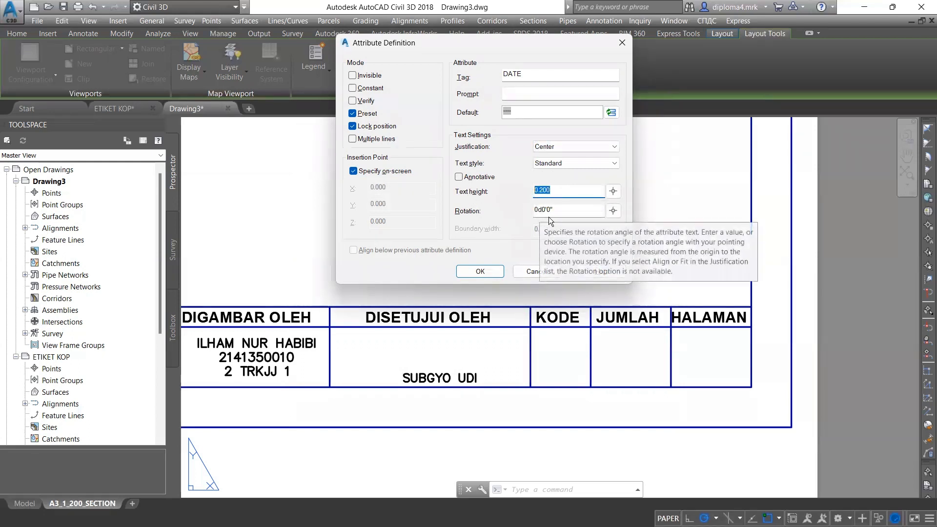
text(2)
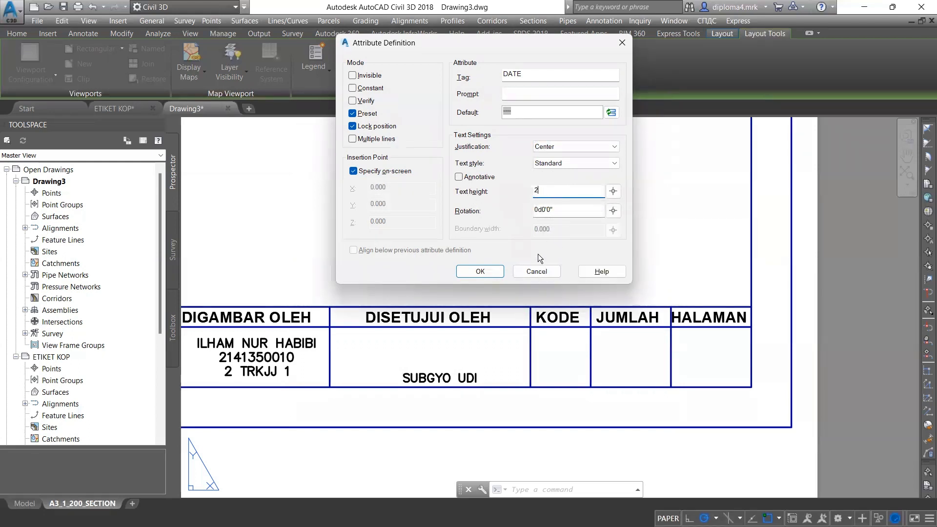
click(491, 272)
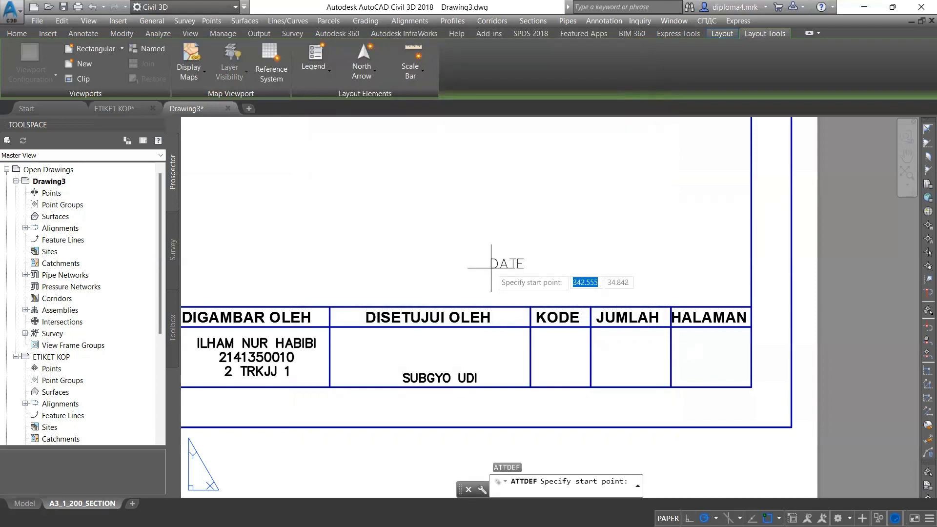
middle_drag(366, 310, 535, 345)
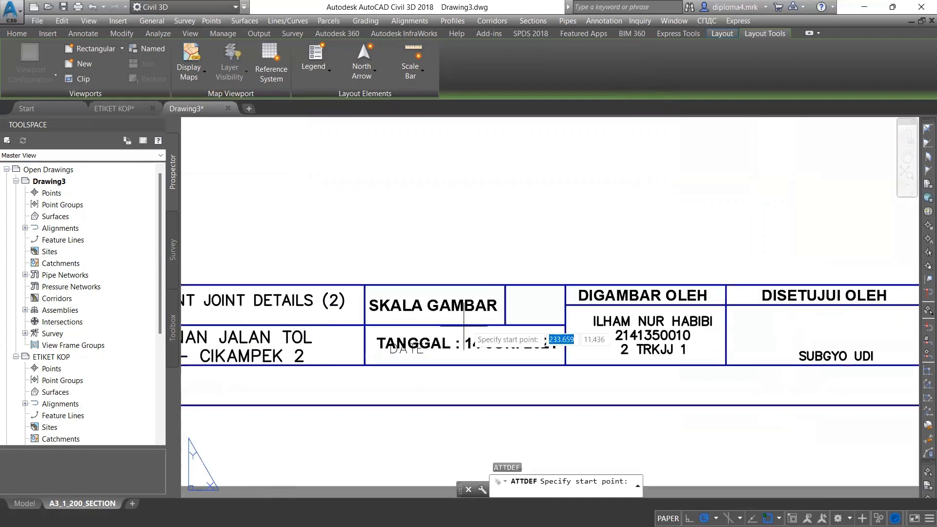
click(494, 244)
- Delete the date 14 JUNI 2021 from the TANGGAL text, keeping only "TANGGAL :"
scroll(494, 332, up, 4)
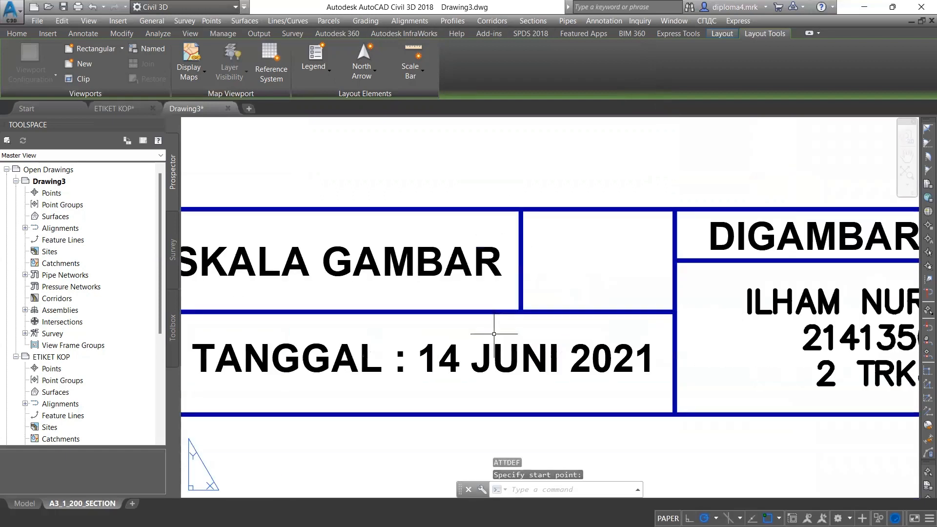
scroll(495, 351, down, 2)
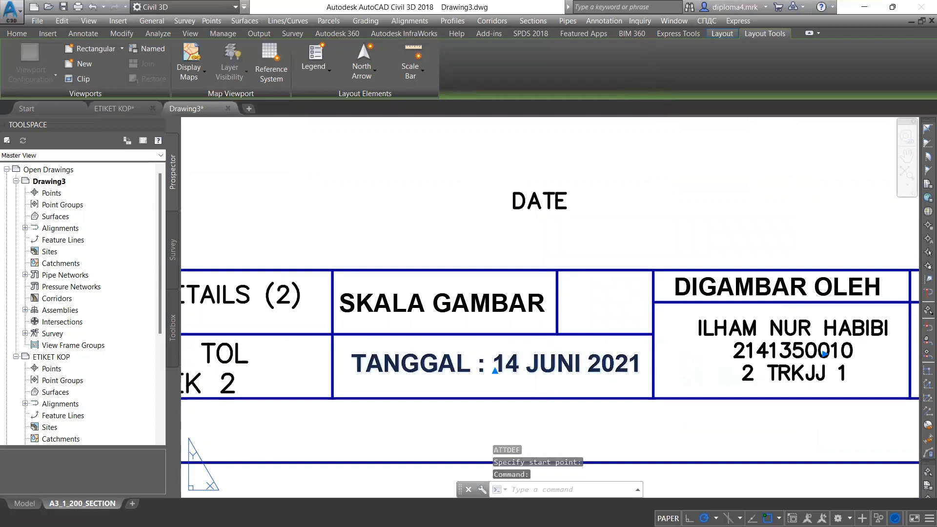
double_click(503, 371)
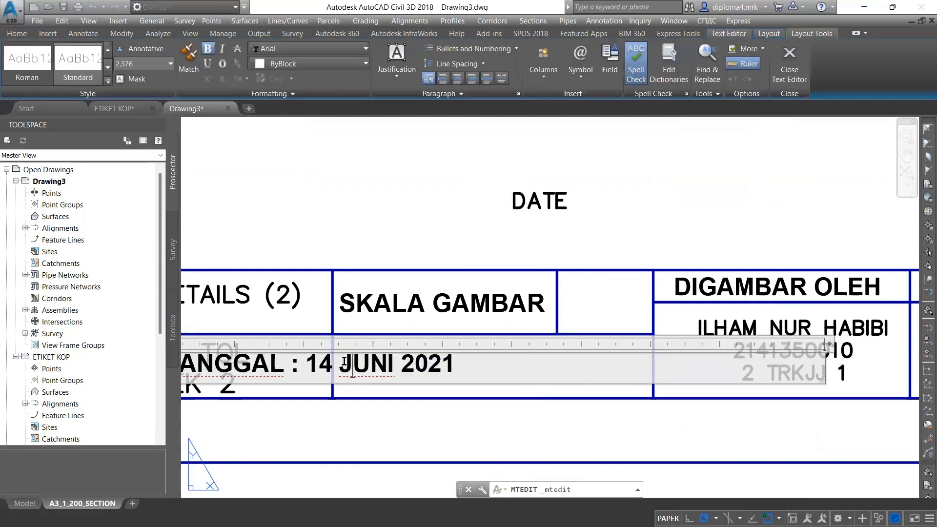
drag(308, 362, 451, 372)
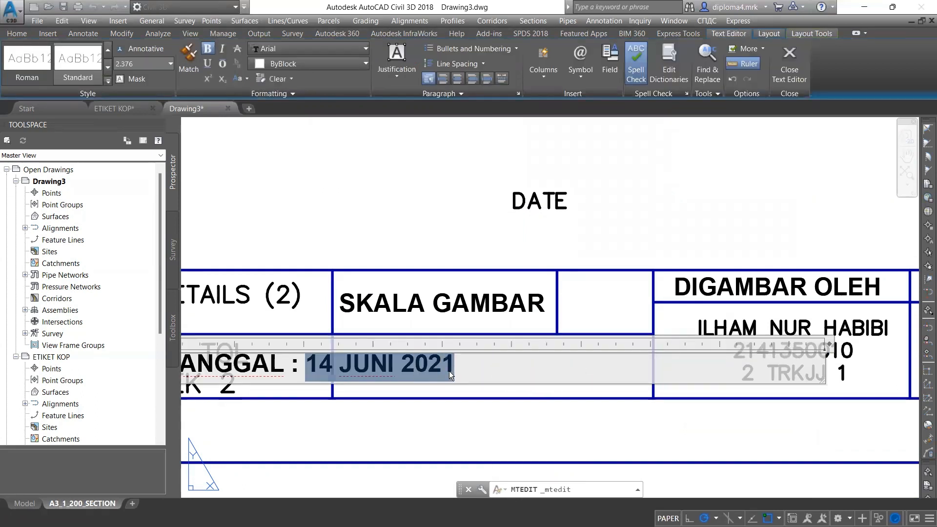
key(Delete)
click(519, 286)
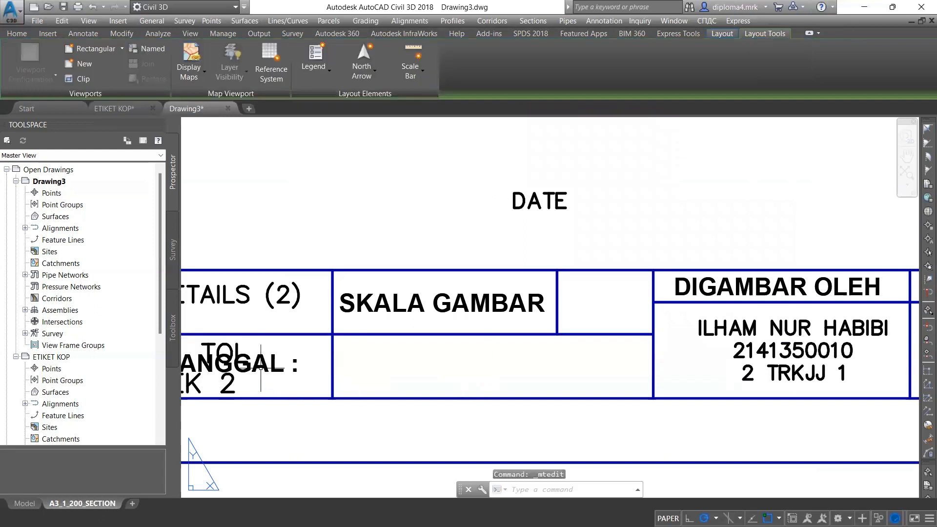
- Move the "TANGGAL :" text horizontally to the right into the cell below SKALA GAMBAR
middle_drag(379, 382, 425, 382)
text(m)
key(Return)
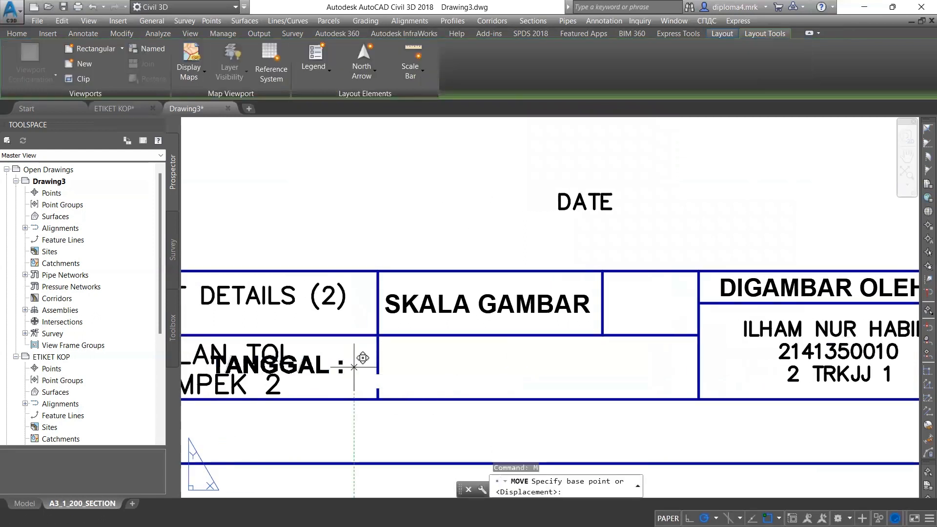
click(354, 367)
click(527, 367)
- Move the DATE attribute straight down by about 22.9 units into the TANGGAL cell
click(602, 195)
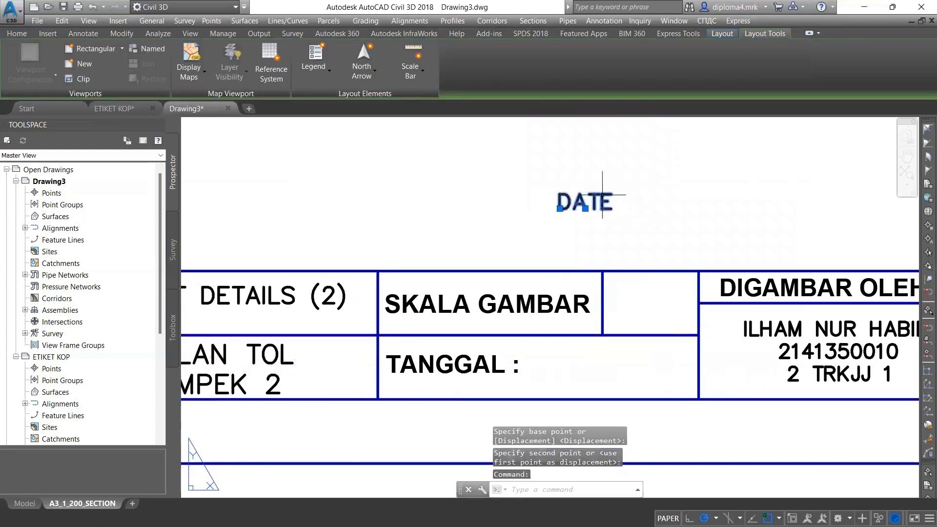
middle_drag(635, 258, 559, 263)
text(m)
key(Return)
click(511, 215)
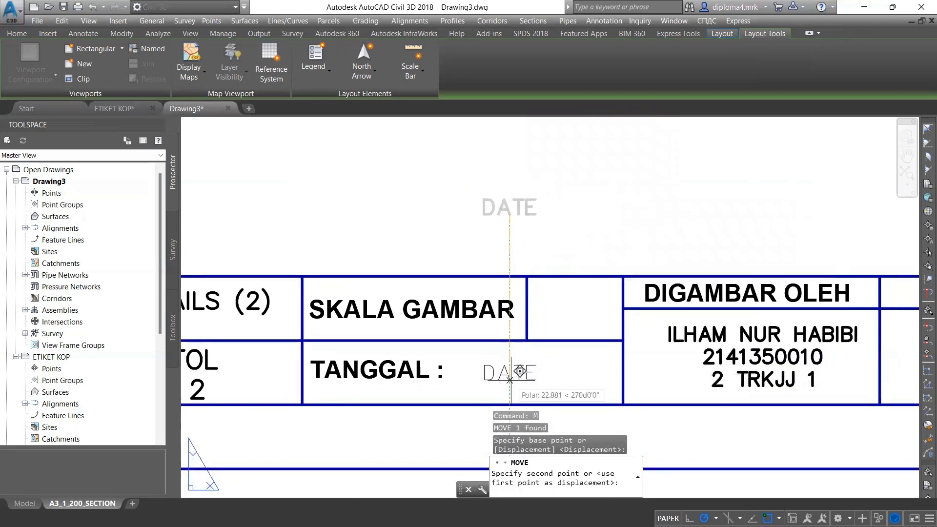
click(511, 379)
- Move the "TANGGAL :" text slightly to the right so it sits directly beside the DATE attribute
click(371, 370)
middle_drag(450, 411, 441, 324)
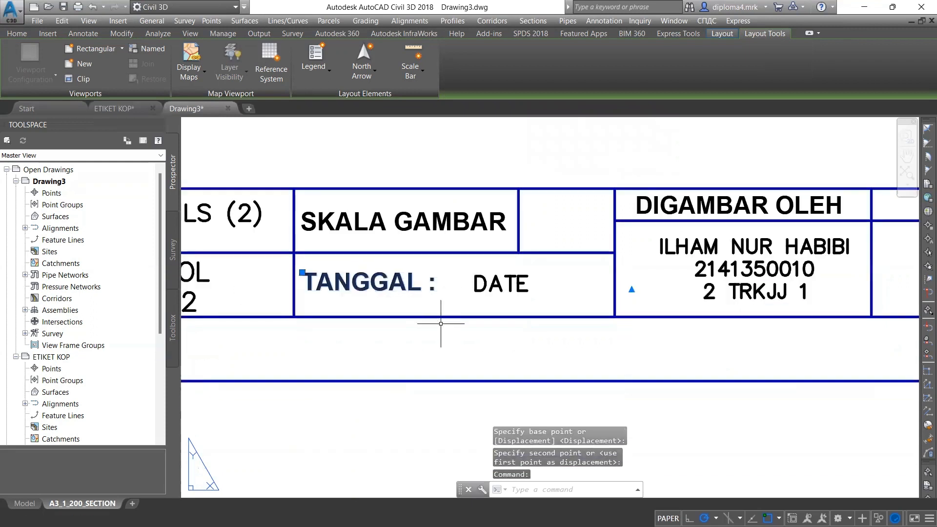
text(m)
key(Return)
click(412, 345)
click(444, 345)
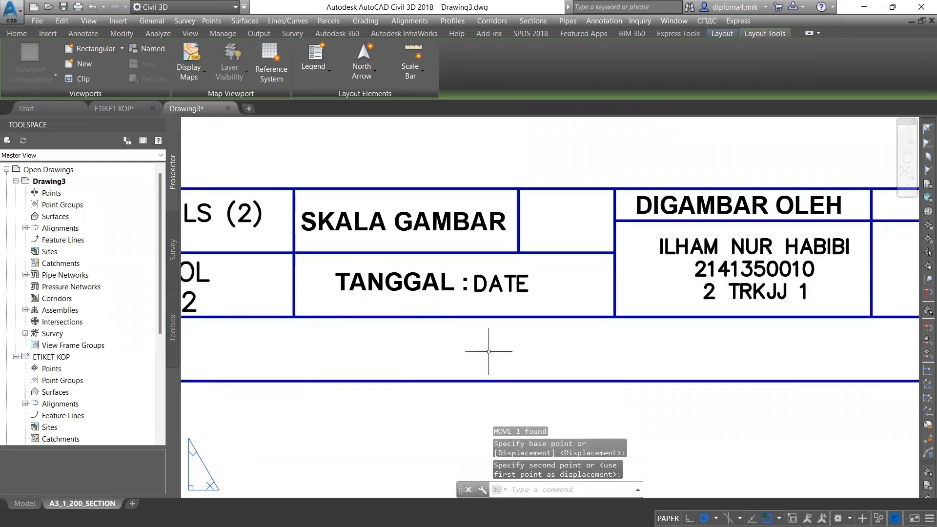
middle_drag(489, 352, 483, 386)
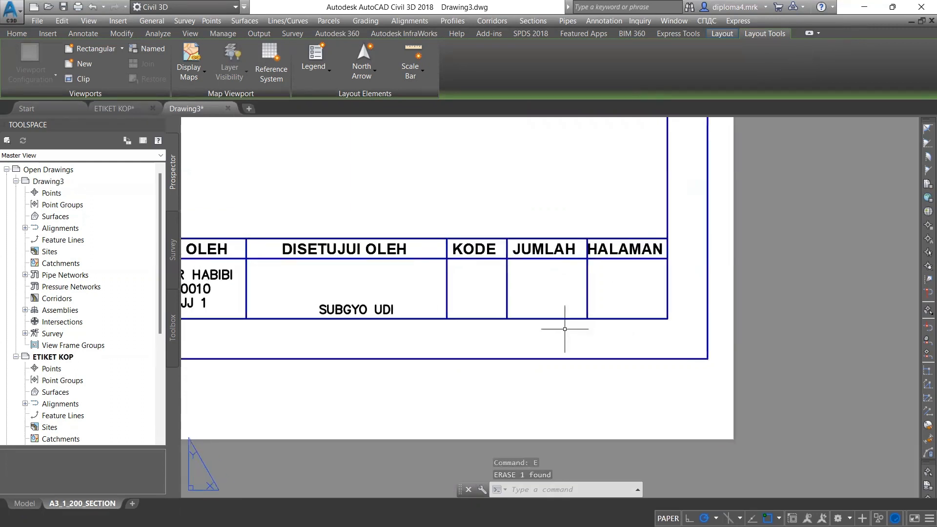
text(AREA)
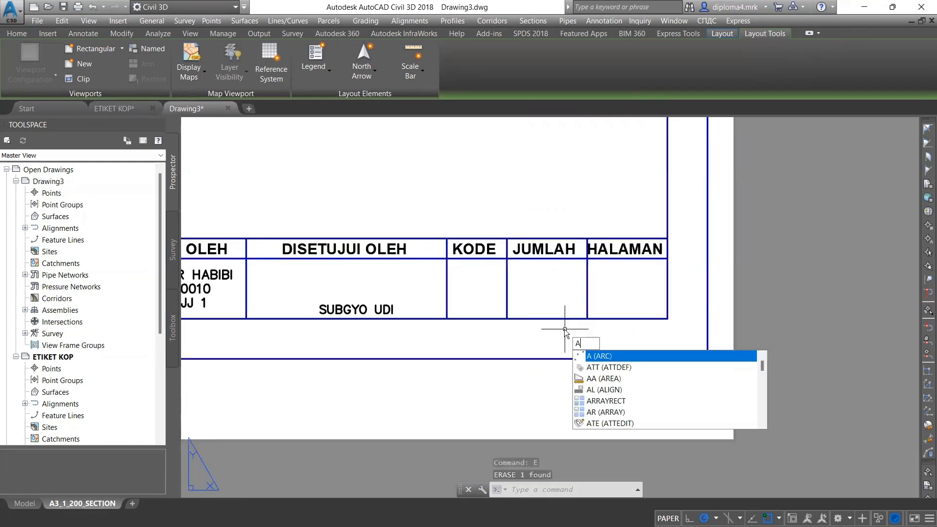
key(Return)
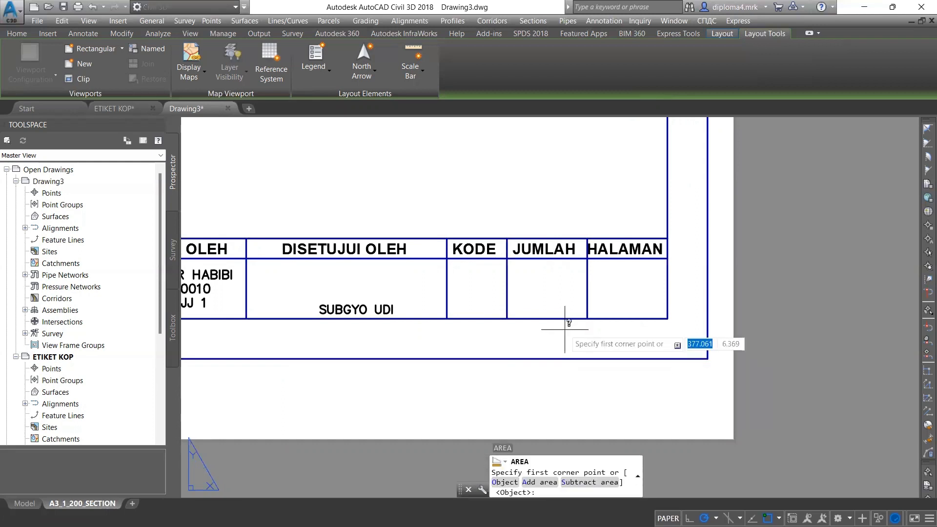
key(Escape)
- Start a new attribute definition with the tag HAL for the page number
text(A)
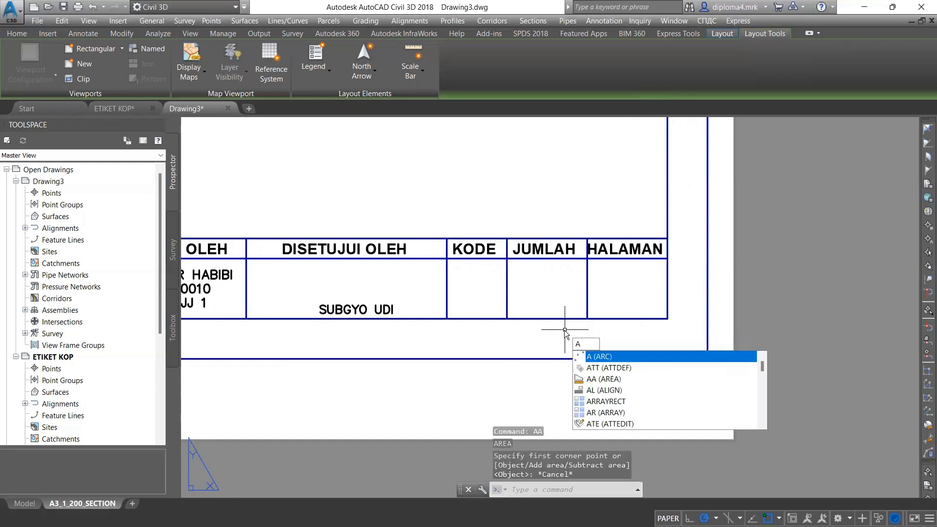
text(TT)
key(Return)
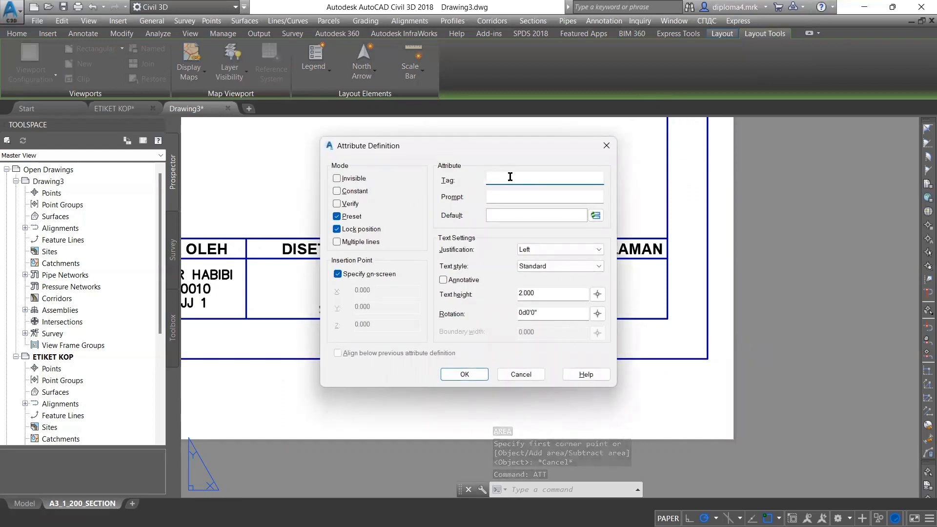
text(HAL)
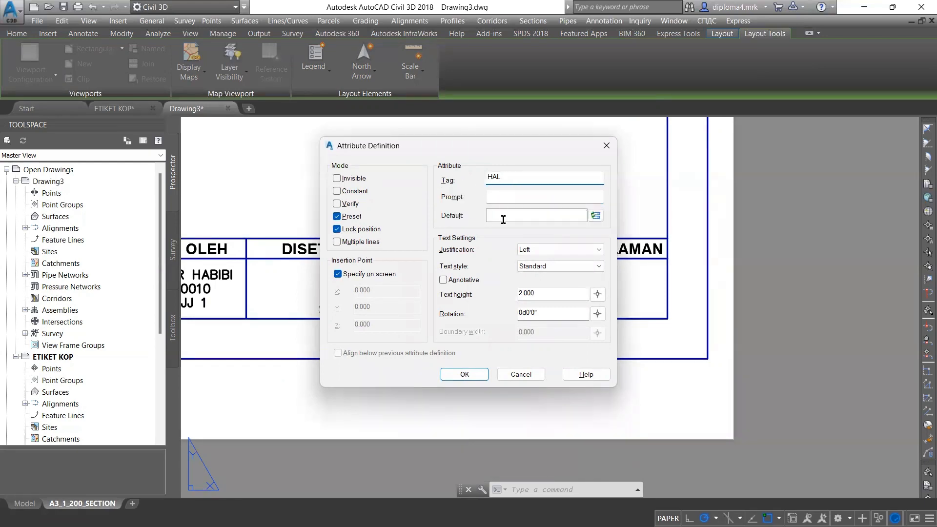
- Use the SheetSet field CurrentSheetNumber in uppercase format as the HAL attribute's default value
click(597, 215)
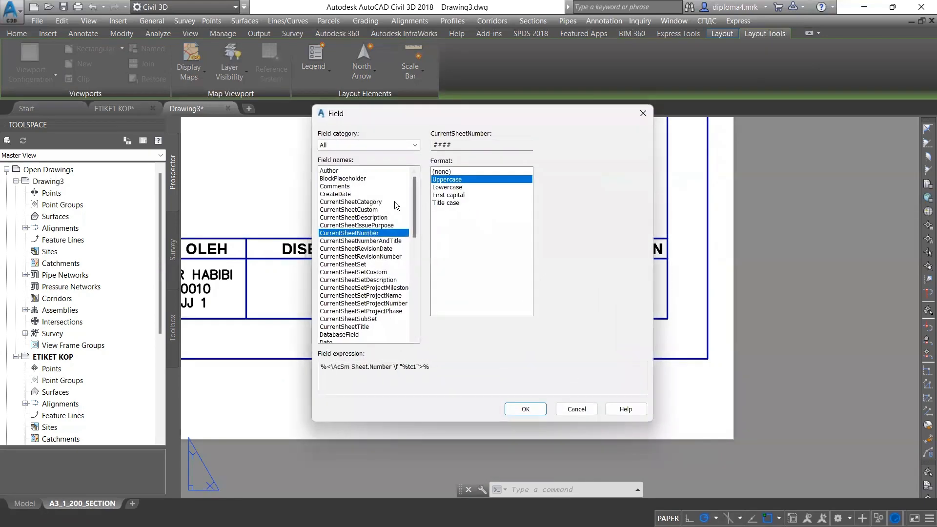
click(385, 143)
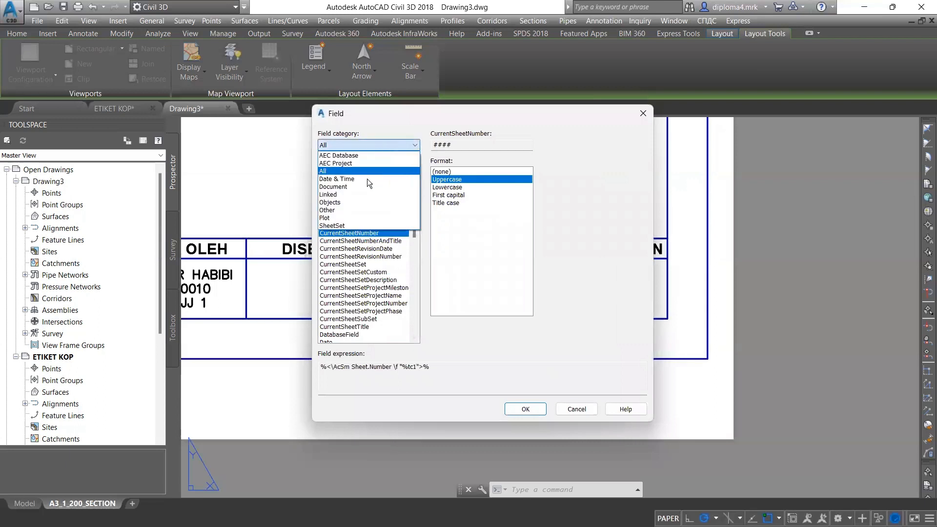
click(360, 225)
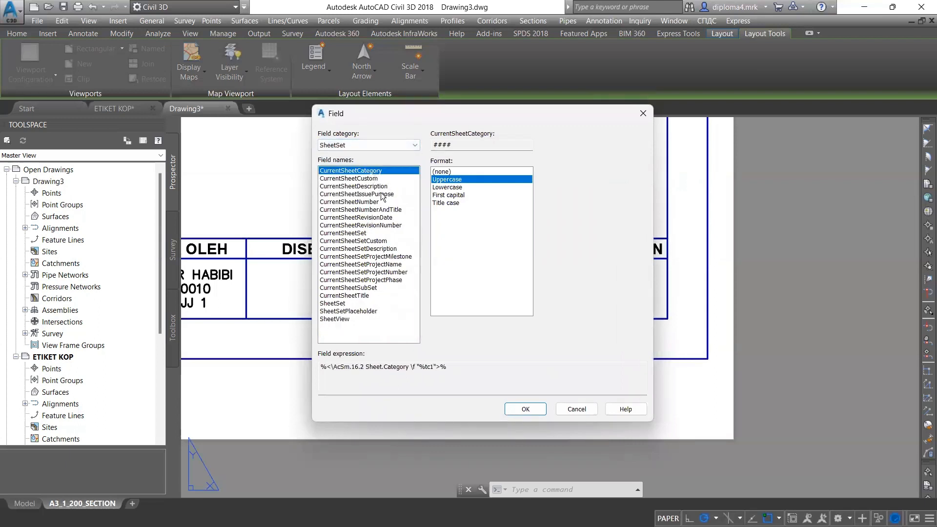
click(356, 202)
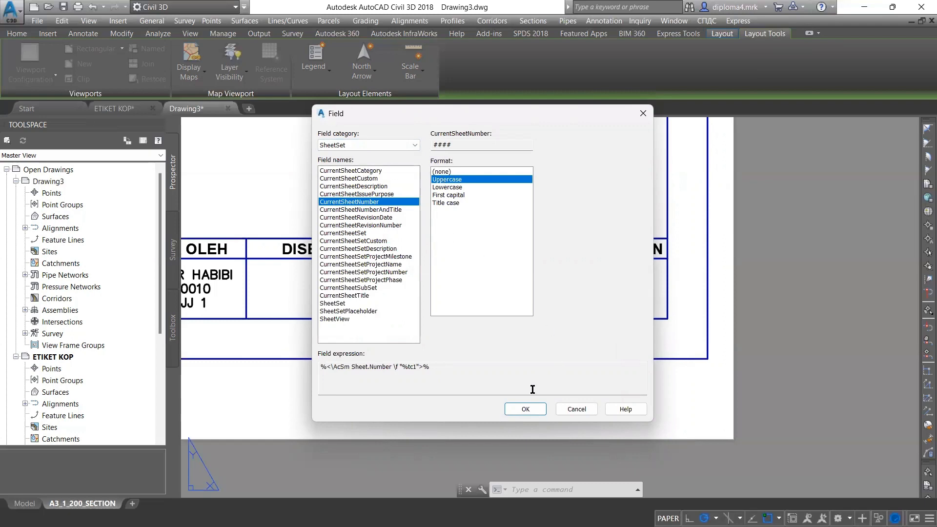
click(525, 409)
- Set the HAL attribute's justification to Center and place it in the cell below HALAMAN
click(549, 249)
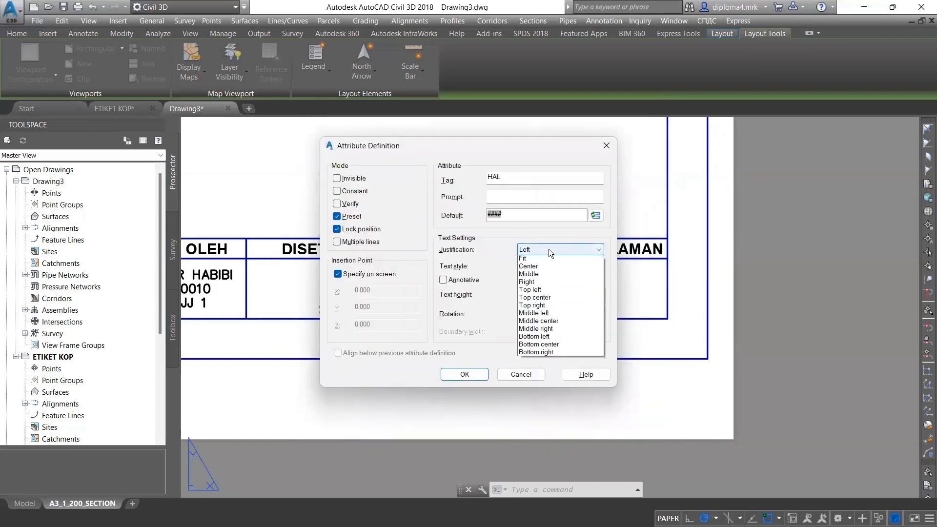
click(537, 271)
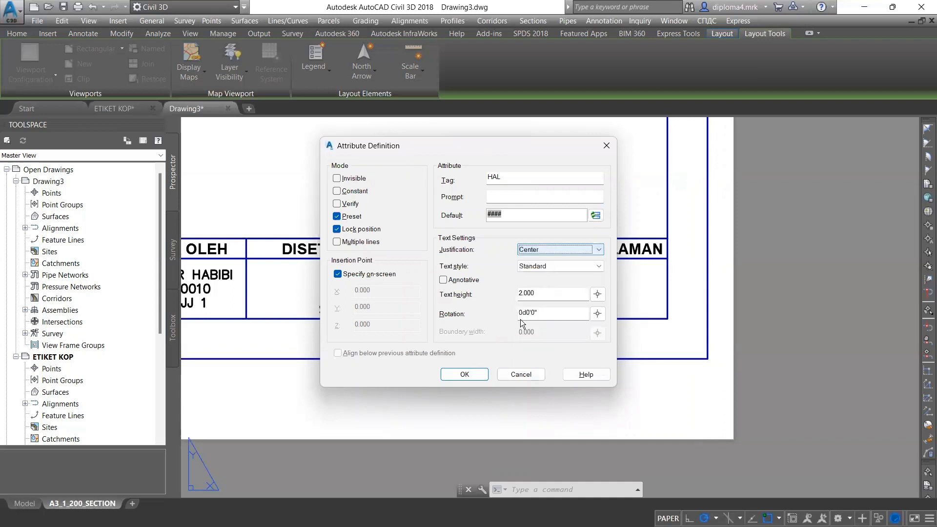
click(467, 375)
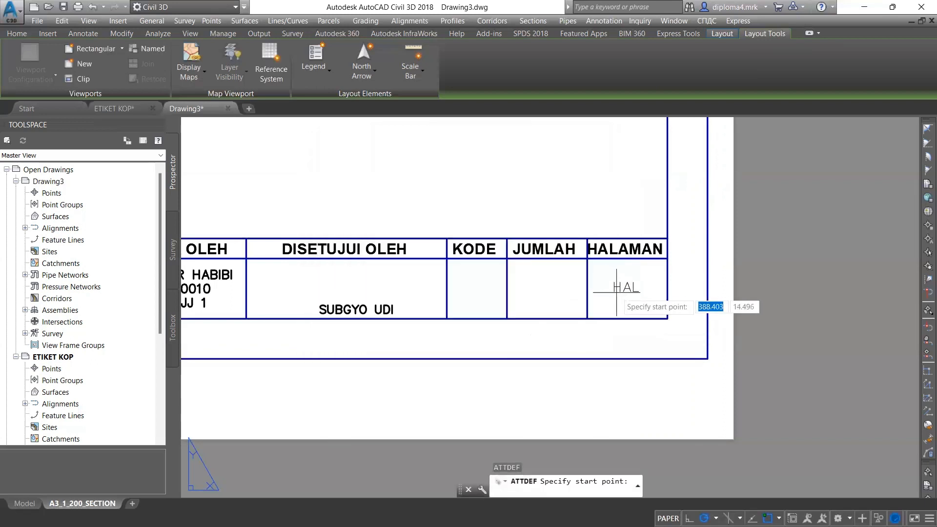
click(617, 293)
- Move the HAL attribute slightly to the right so it sits centred in the HALAMAN column
scroll(655, 288, up, 4)
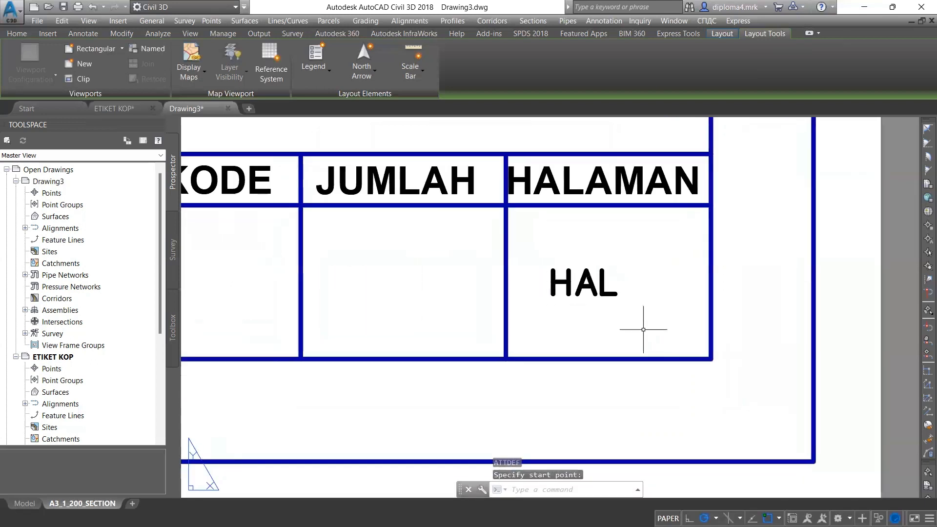
click(627, 329)
click(603, 293)
text(M)
key(Return)
click(550, 421)
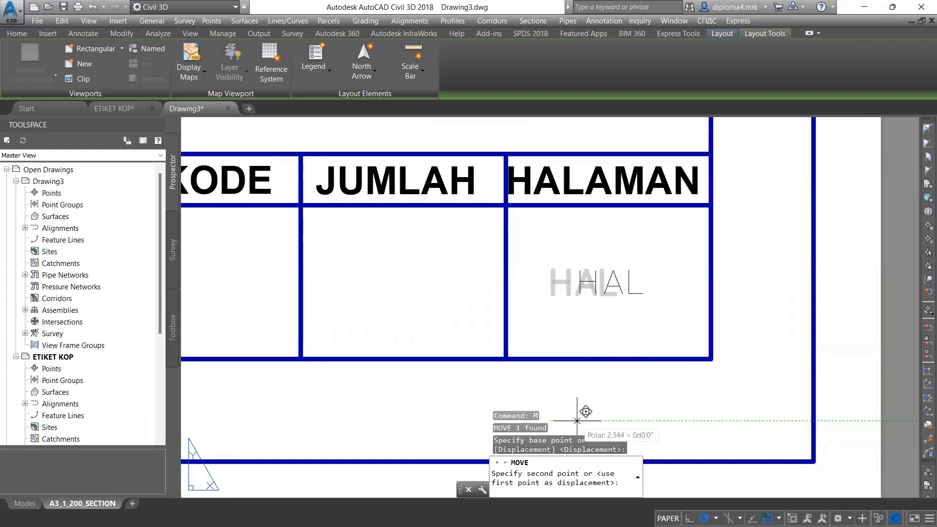
click(569, 412)
scroll(585, 341, down, 2)
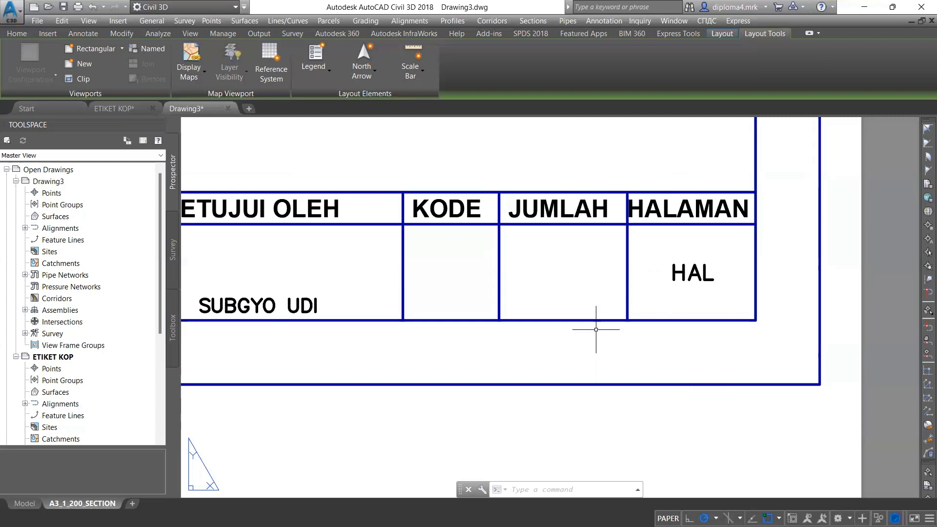
- Start a new attribute definition with the tag JML for the total number of sheets
text(att)
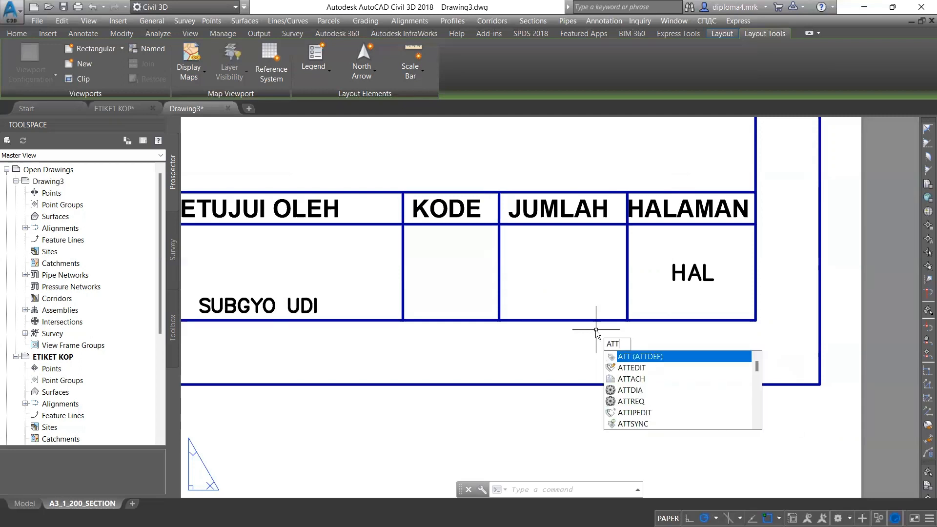
key(Return)
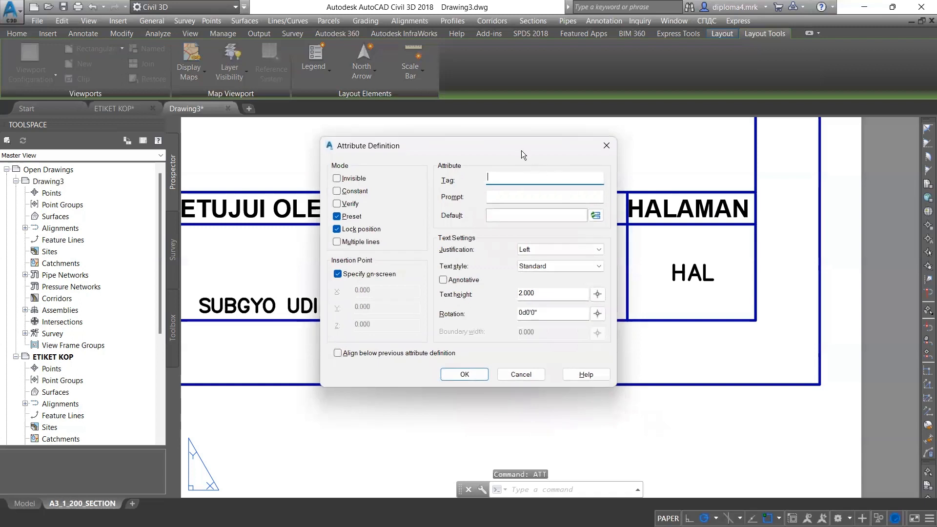
drag(505, 144, 356, 106)
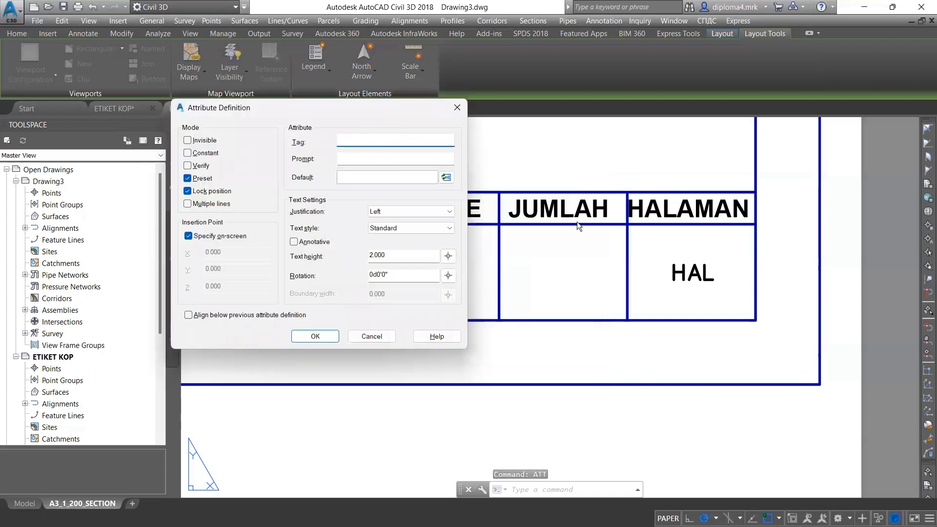
text(JML)
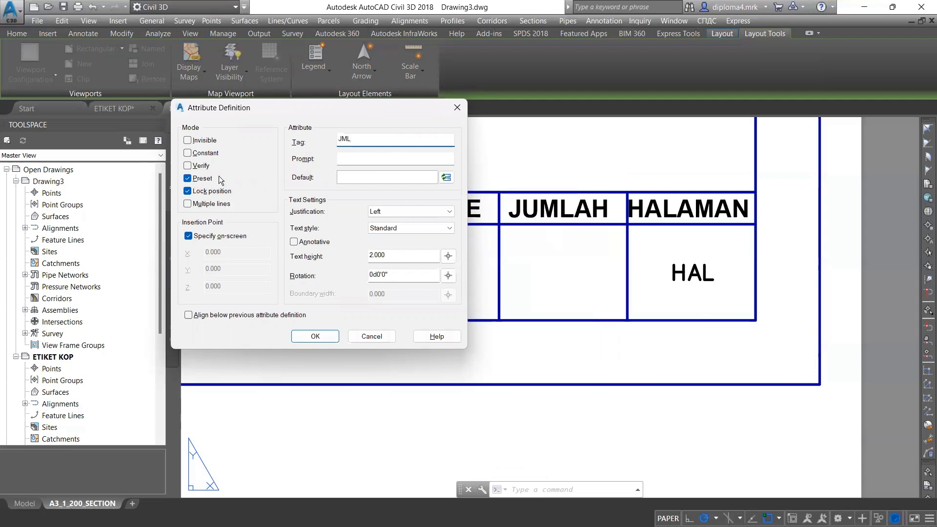
- Use the SheetSet field CurrentSheetSetCustom with custom property name JML in uppercase format as the JML attribute's default value
click(446, 178)
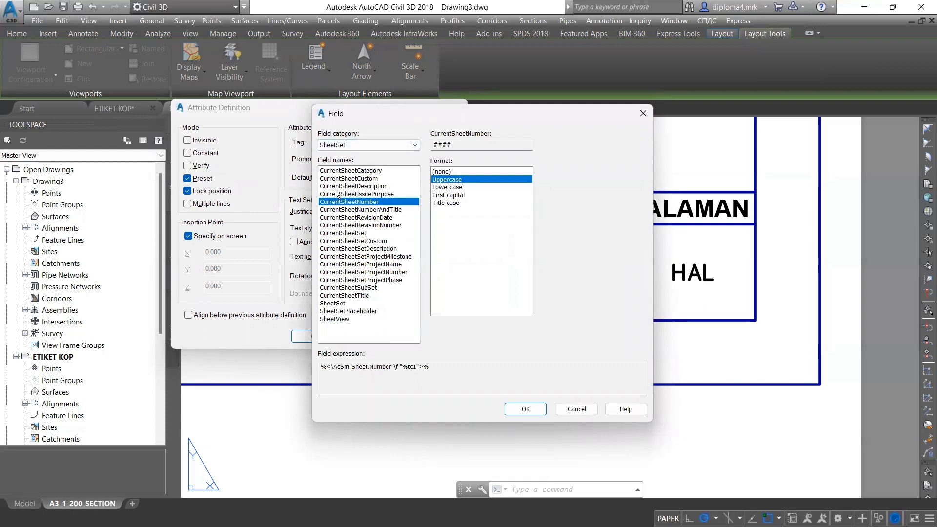
click(343, 241)
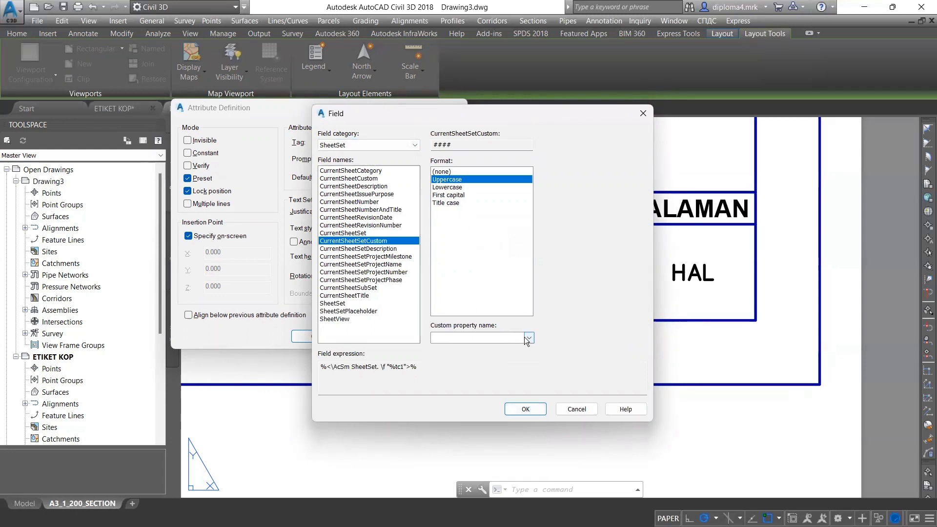
click(497, 337)
text(JML)
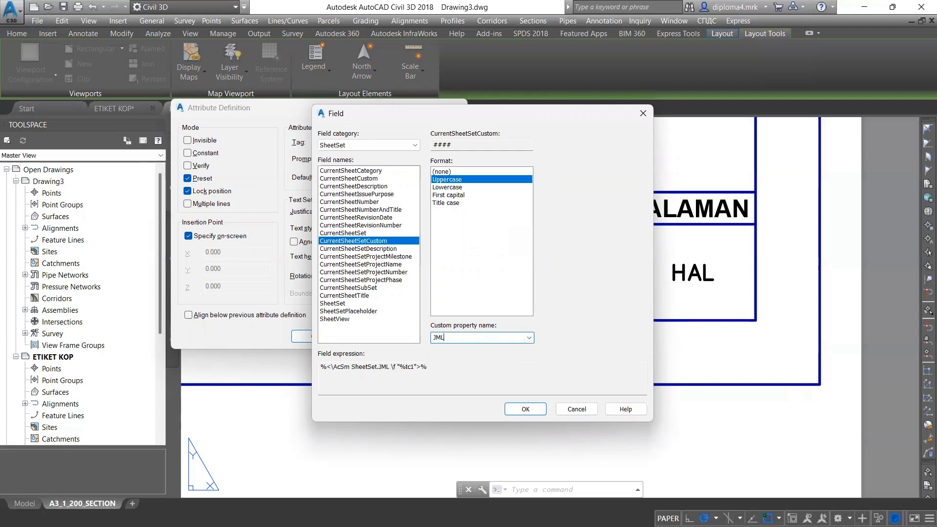
click(537, 413)
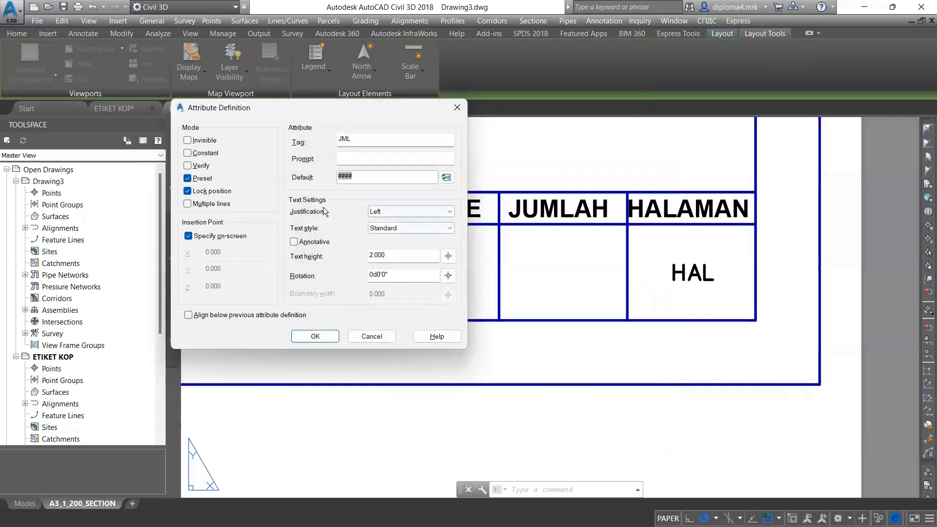
- Set the JML attribute's justification to Center and place it in the cell below JUMLAH
click(393, 211)
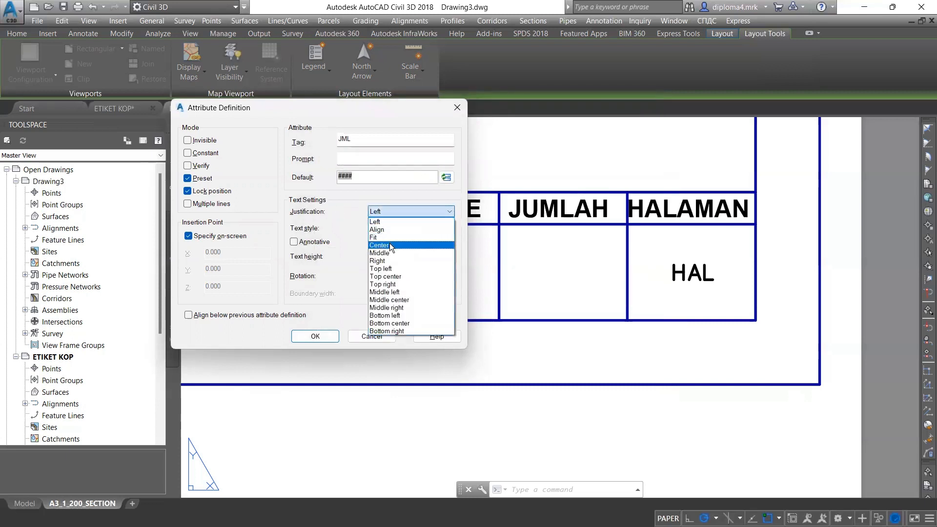
click(390, 244)
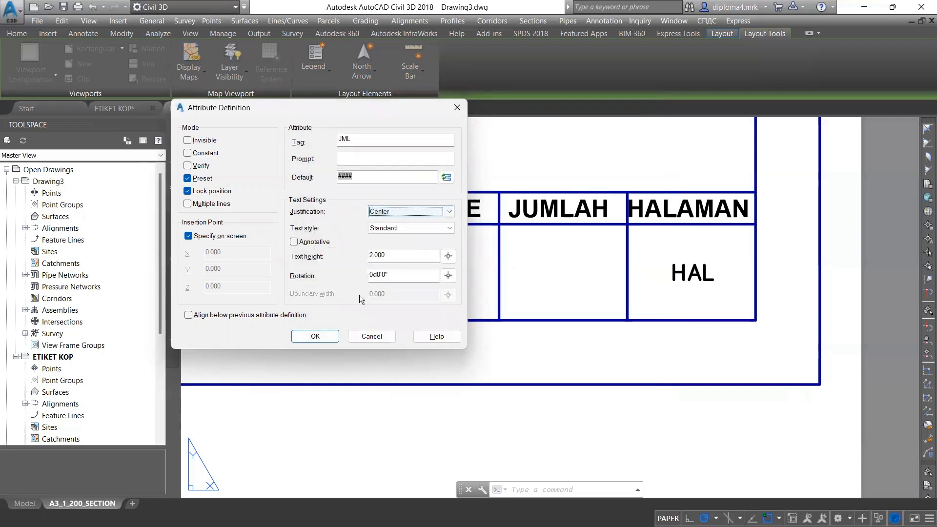
click(315, 337)
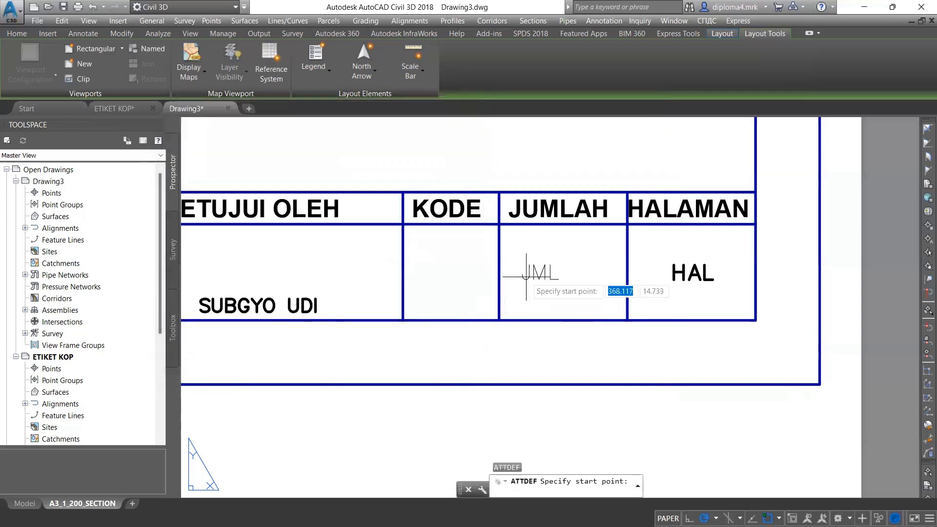
click(555, 281)
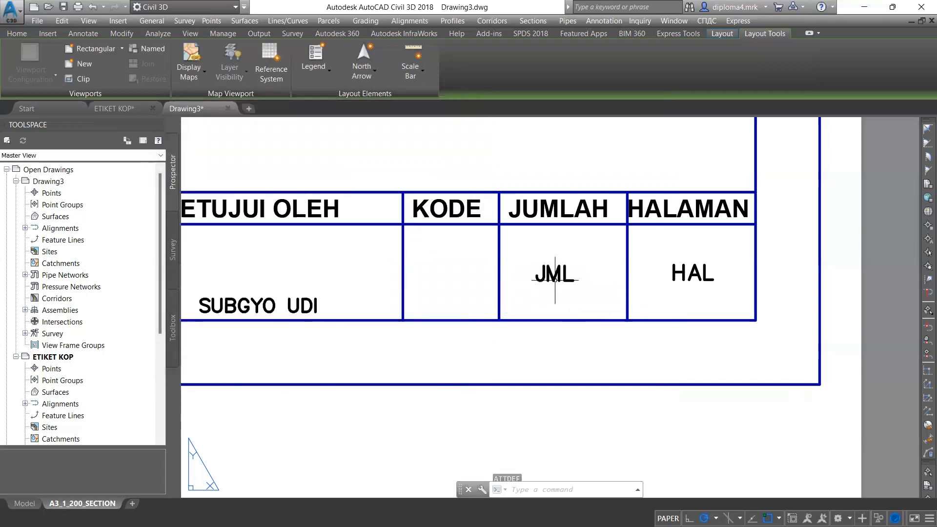
- Move the JML attribute slightly to the right so it sits centred in the JUMLAH column
click(557, 275)
text(m)
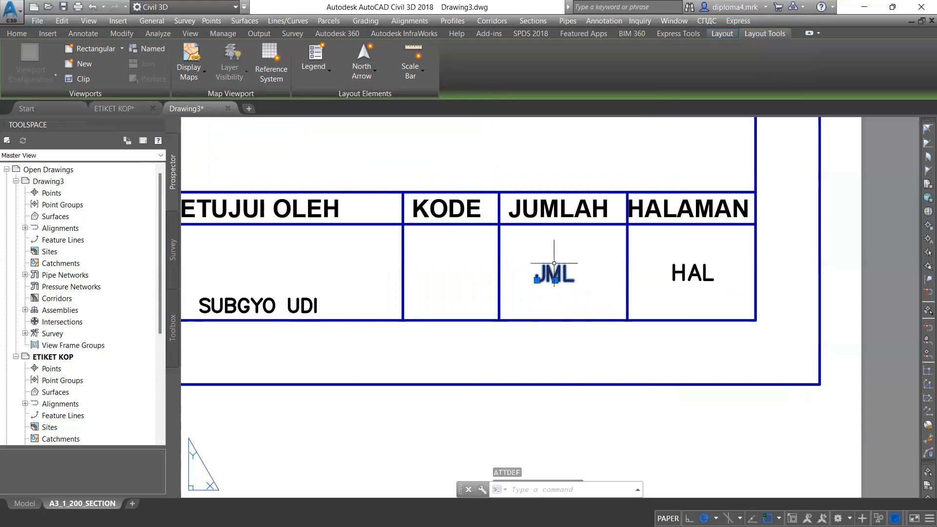
key(Return)
middle_drag(566, 355, 593, 335)
click(572, 352)
click(581, 352)
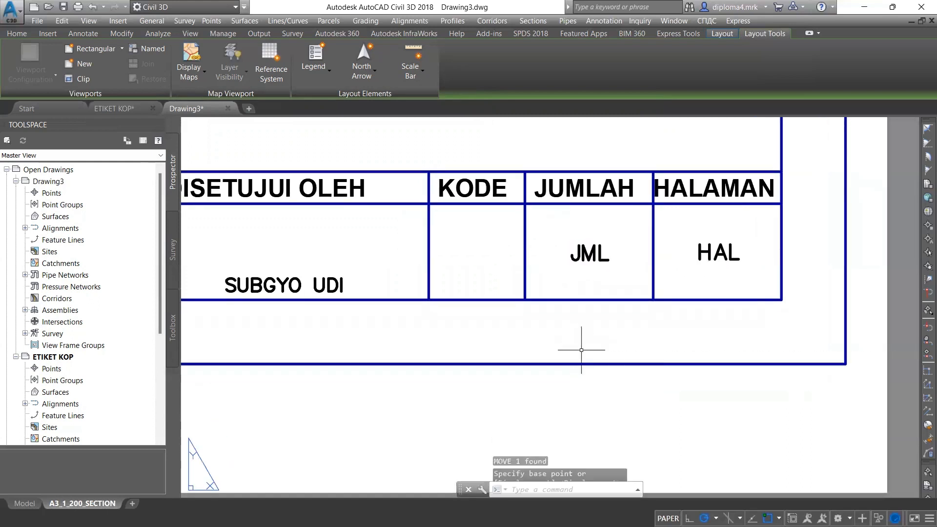
middle_drag(504, 338, 544, 351)
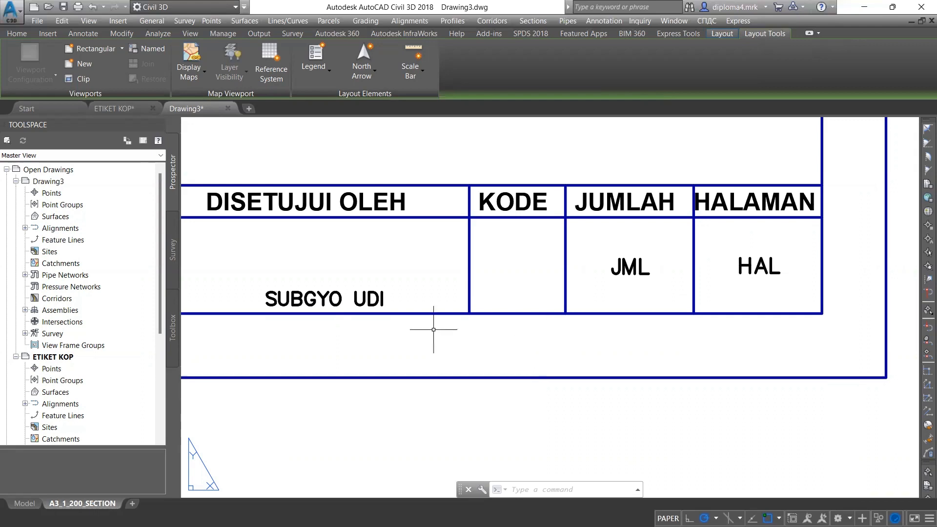
middle_drag(433, 324, 548, 324)
scroll(401, 356, down, 3)
scroll(406, 354, up, 2)
scroll(406, 354, up, 3)
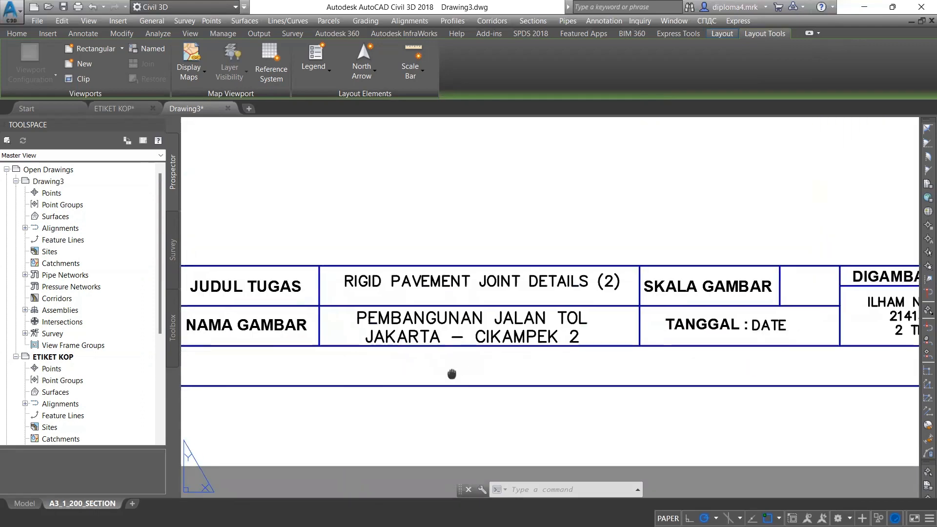
scroll(439, 348, down, 1)
middle_drag(439, 348, 469, 348)
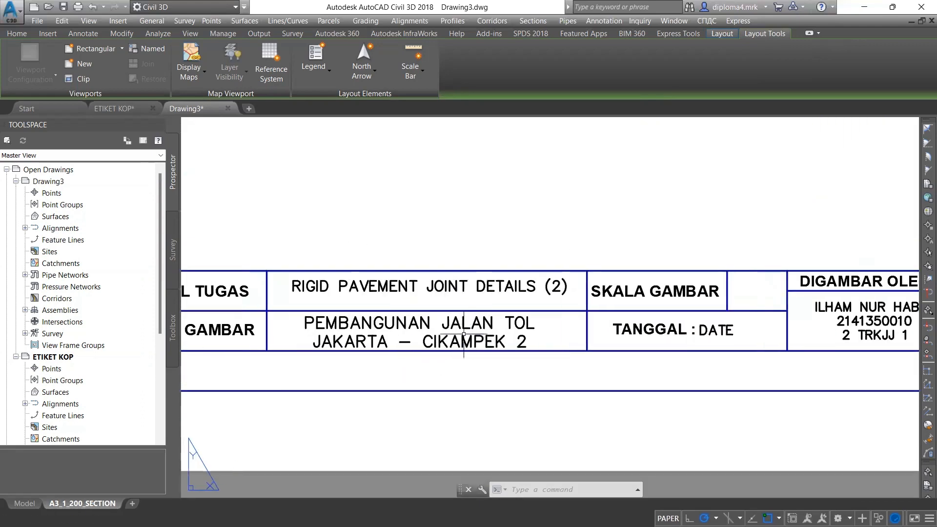
double_click(475, 342)
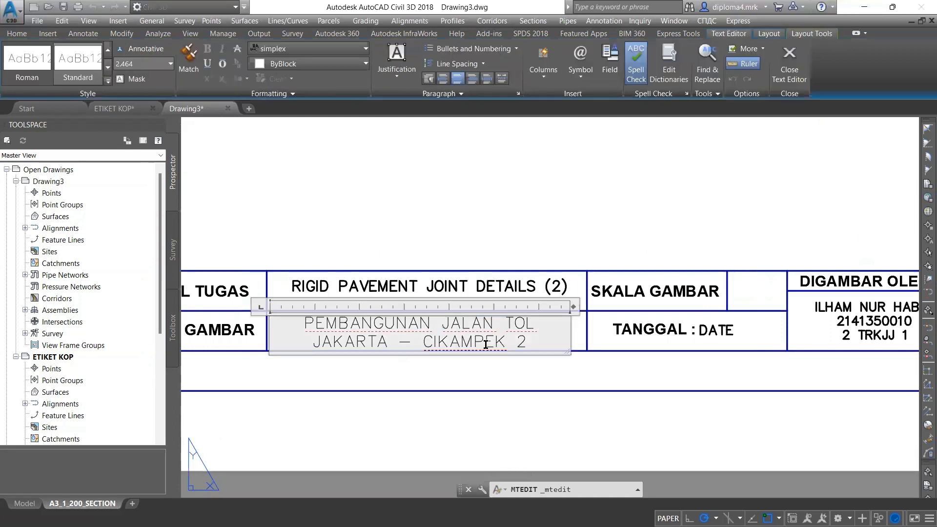
key(ctrl+a)
key(Delete)
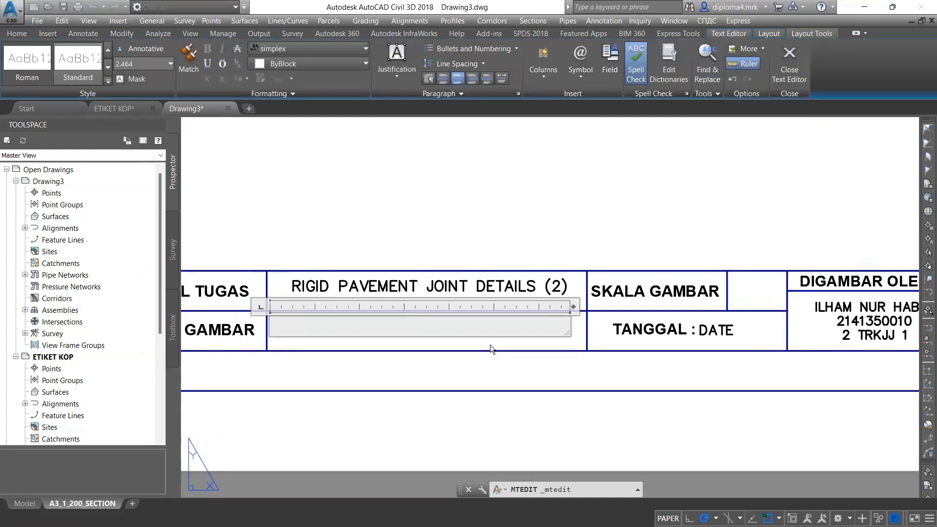
key(Return)
key(Escape)
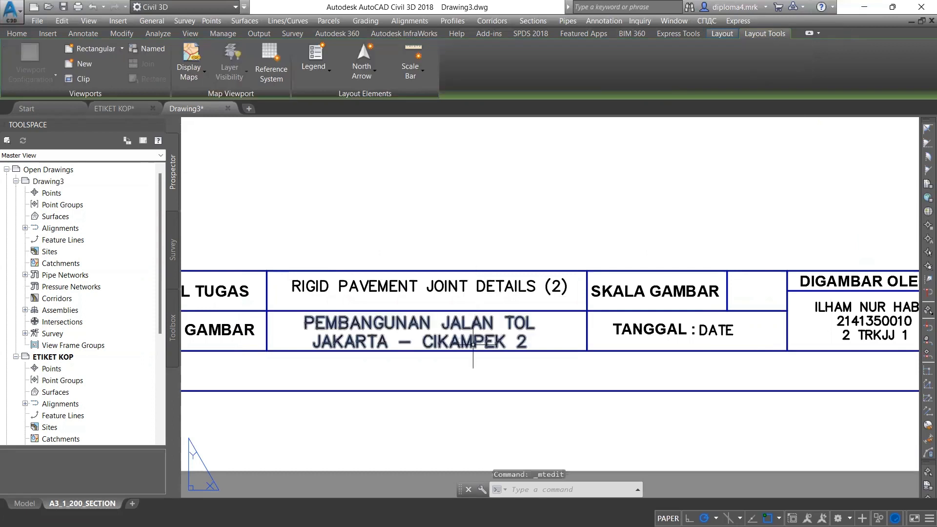
- Erase the two-line text "PEMBANGUNAN JALAN TOL JAKARTA – CIKAMPEK 2" from the cell beside NAMA GAMBAR
click(507, 359)
click(467, 335)
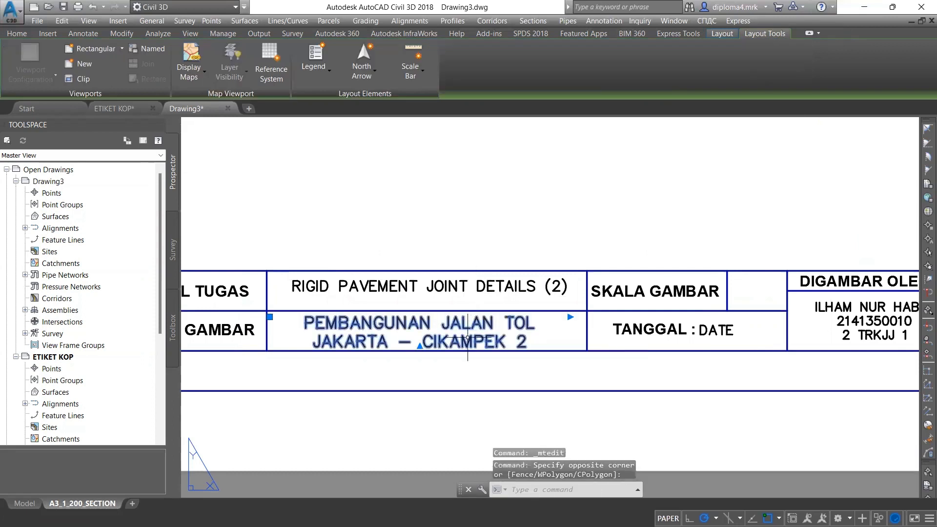
text(e)
key(Return)
- Start a new attribute definition with the tag JUDUL for the drawing title
middle_drag(477, 389, 508, 391)
scroll(497, 281, down, 1)
scroll(508, 298, up, 1)
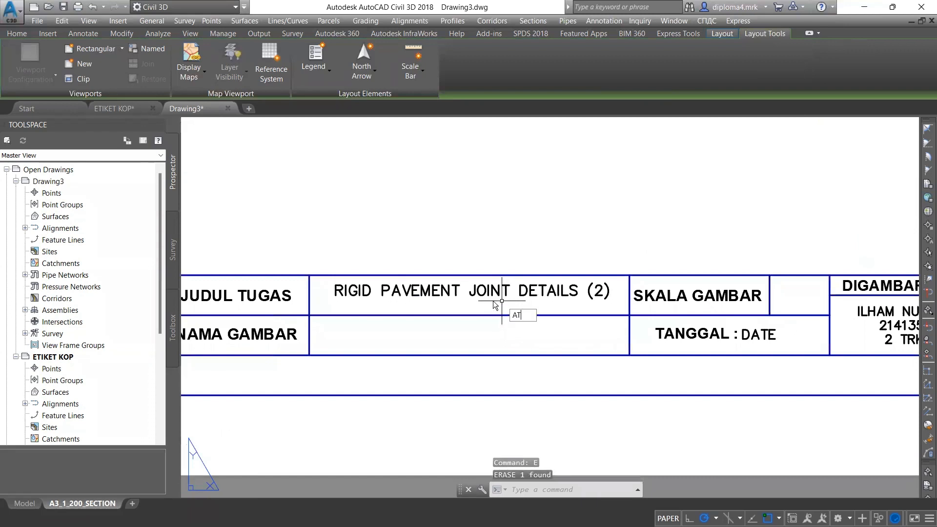
text(ATT)
key(Return)
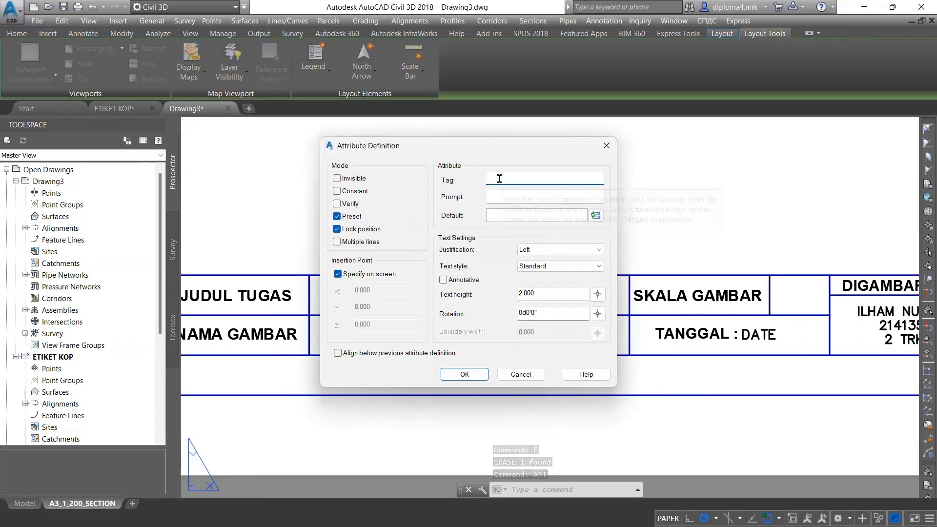
text(JUDUL)
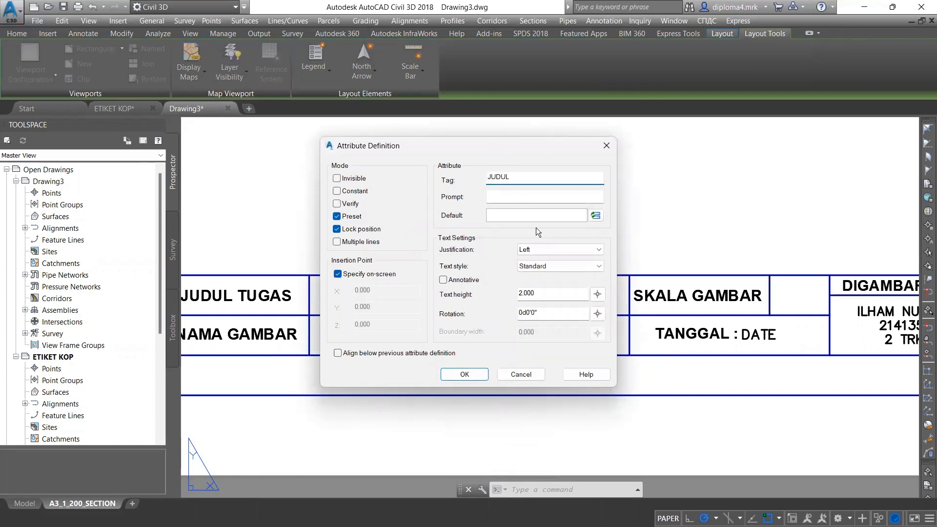
- Use the SheetSet field CurrentSheetCustom with custom property name JUDUL in uppercase format as the JUDUL attribute's default value
click(595, 215)
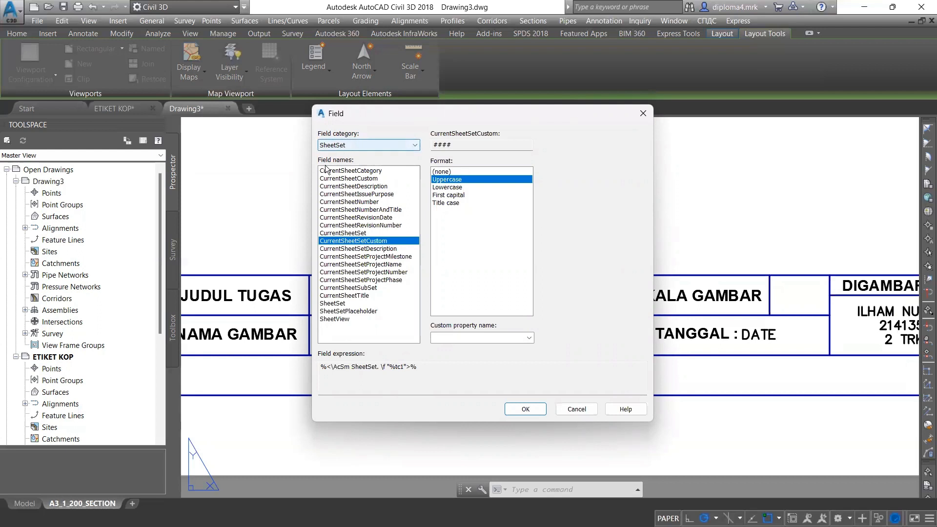
click(349, 180)
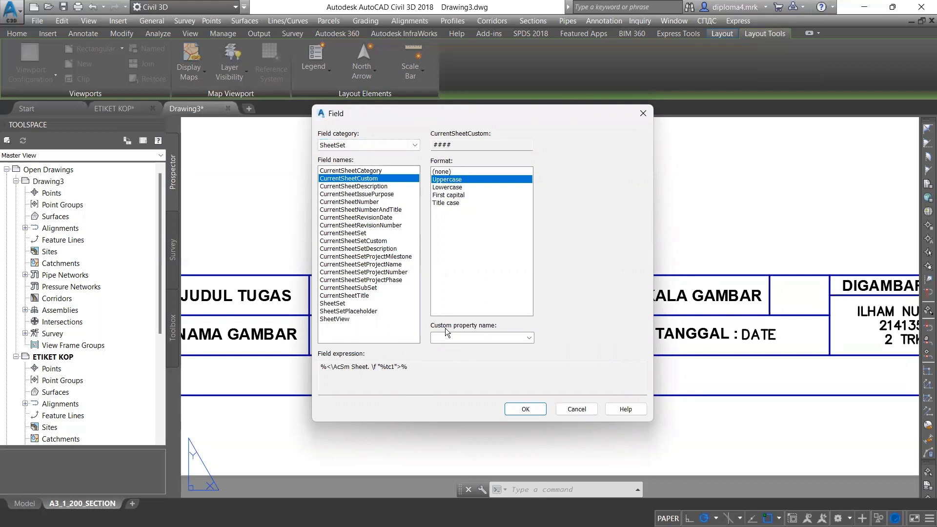
click(499, 336)
text(JU)
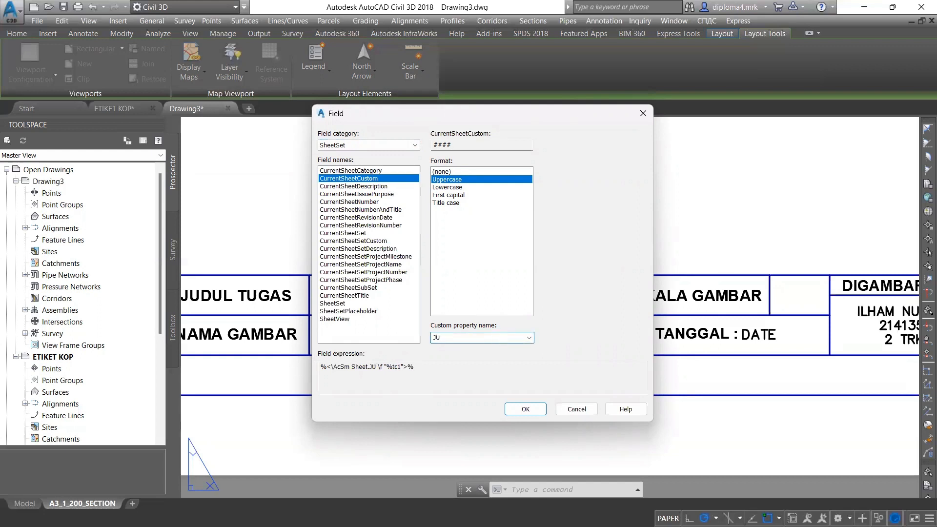
text(DU;)
key(BackSpace)
text(L)
click(525, 410)
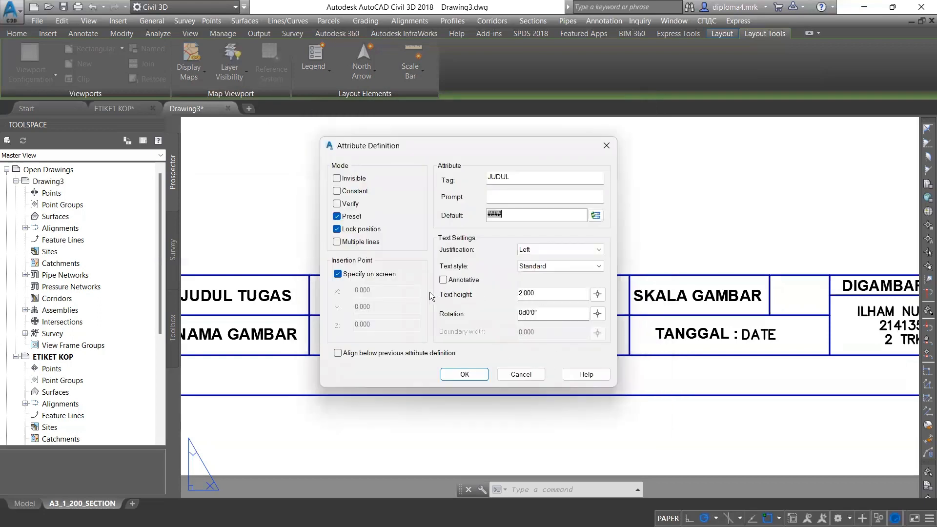
- Set the JUDUL attribute's justification to Center and place it in the middle of the empty cell beside NAMA GAMBAR
click(555, 249)
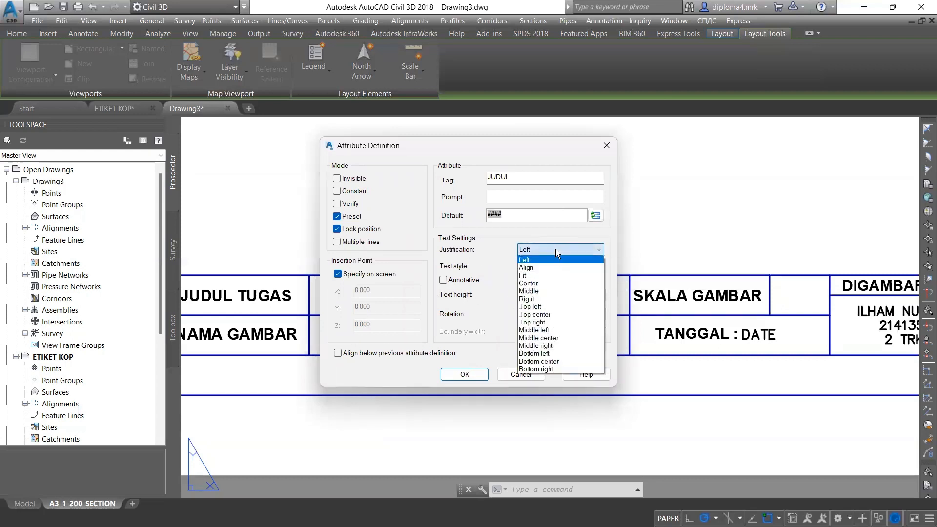
click(548, 285)
click(473, 374)
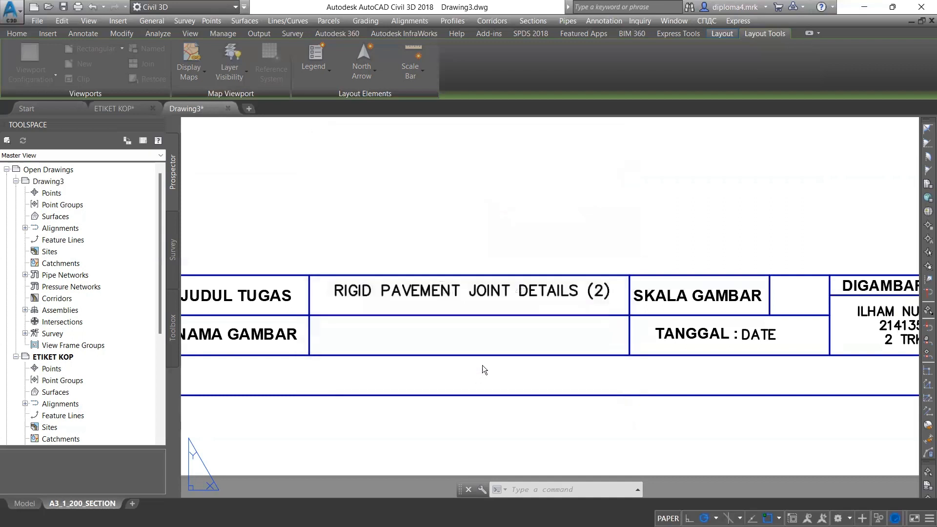
click(461, 337)
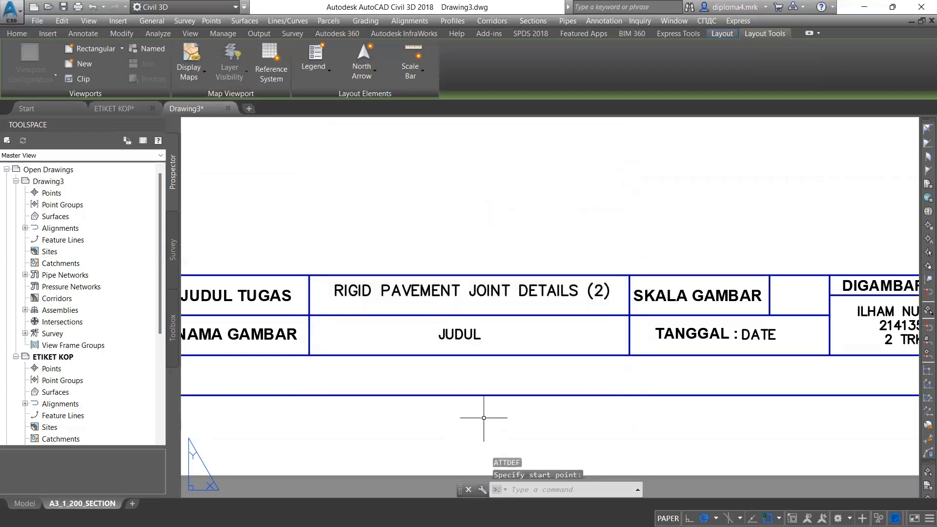
middle_drag(485, 417, 501, 419)
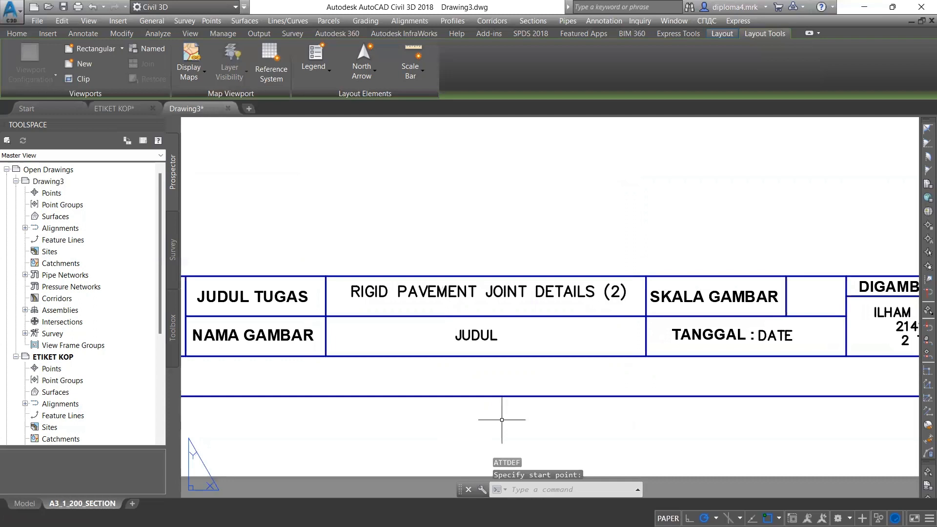
scroll(501, 392, down, 2)
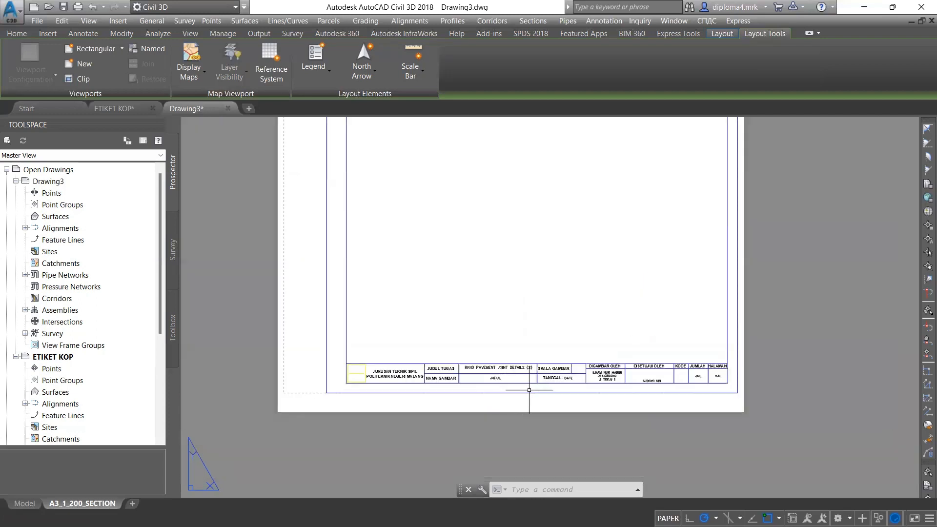
middle_drag(508, 310, 490, 380)
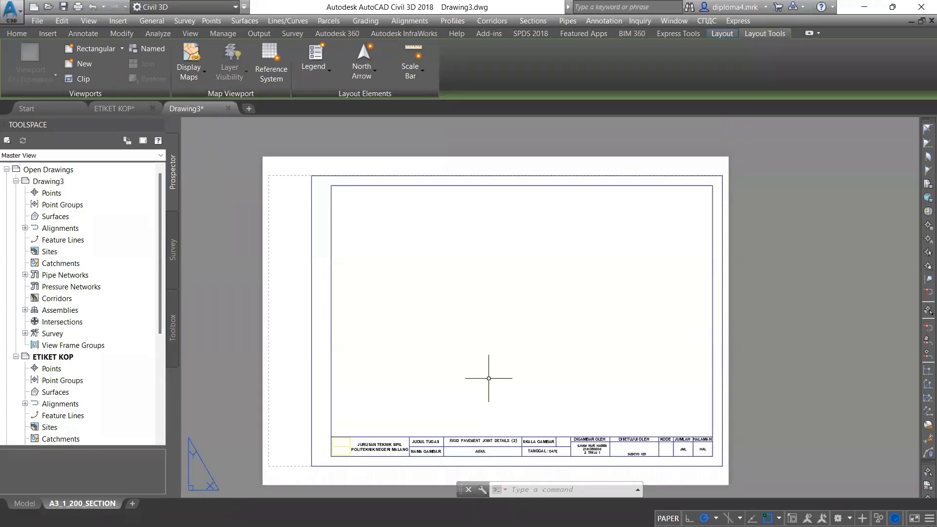
middle_drag(514, 434, 510, 407)
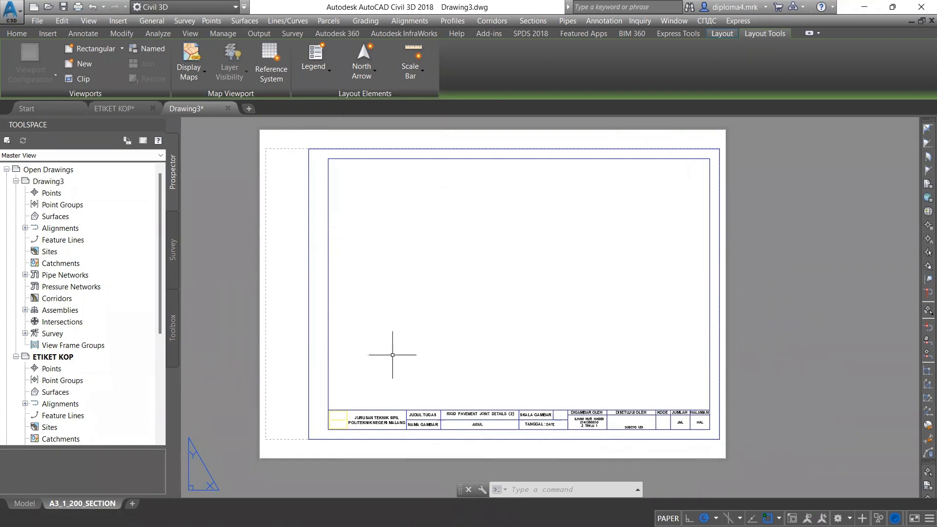
middle_drag(394, 354, 421, 348)
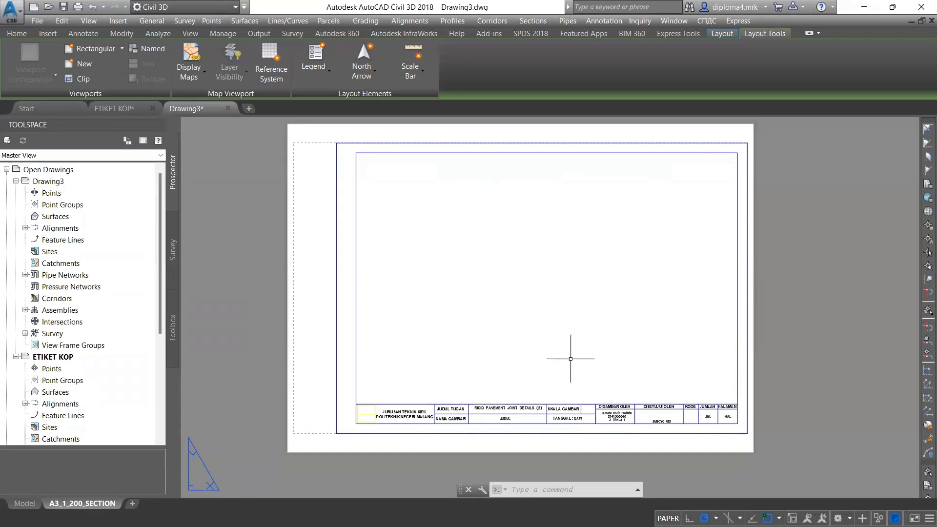
middle_drag(566, 367, 555, 375)
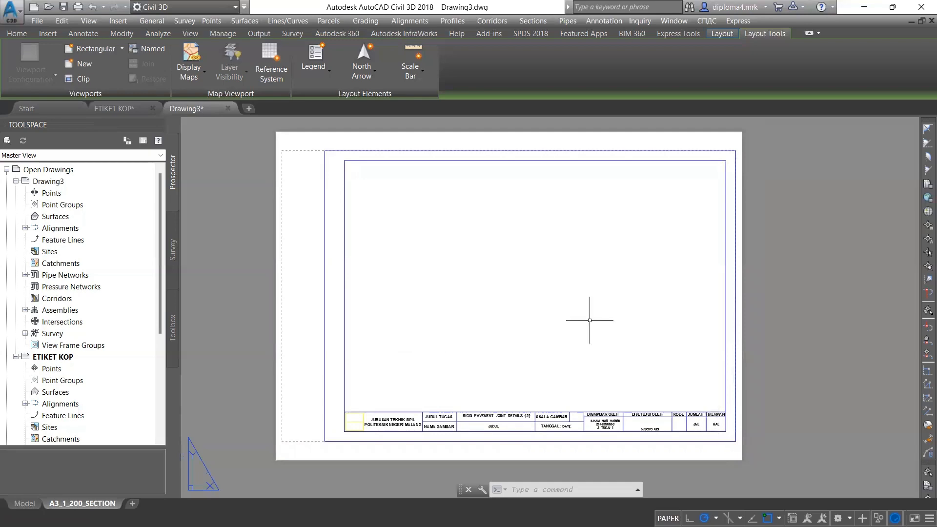
- Copy the SKALA GAMBAR text to the empty area above the title block
scroll(523, 281, up, 6)
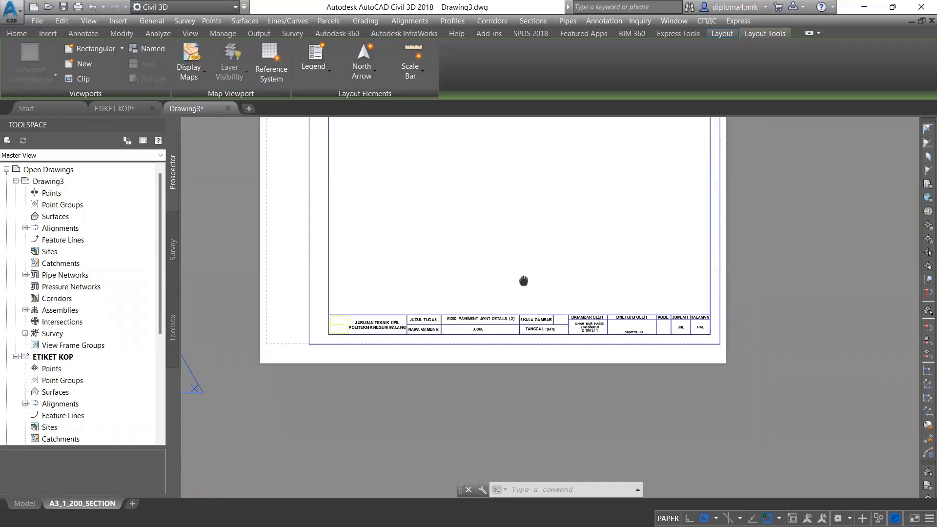
scroll(557, 286, up, 2)
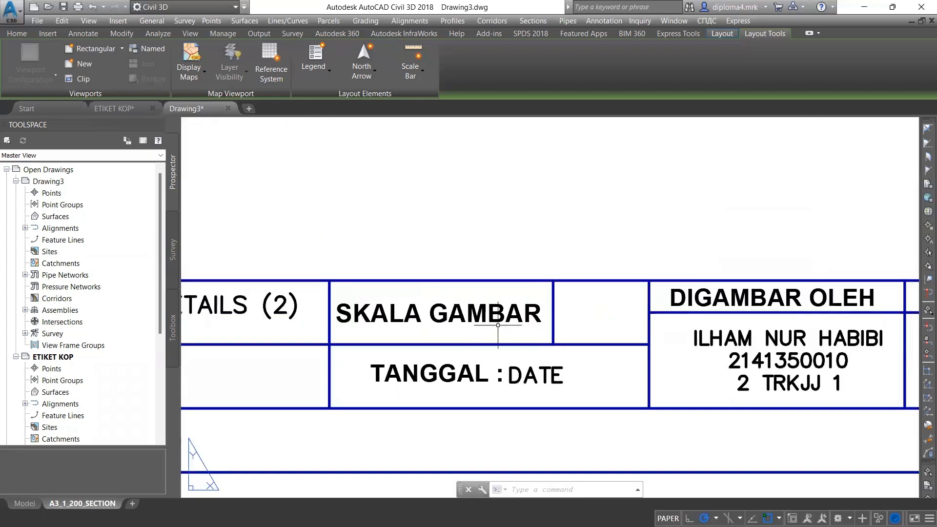
middle_drag(498, 324, 498, 373)
click(488, 363)
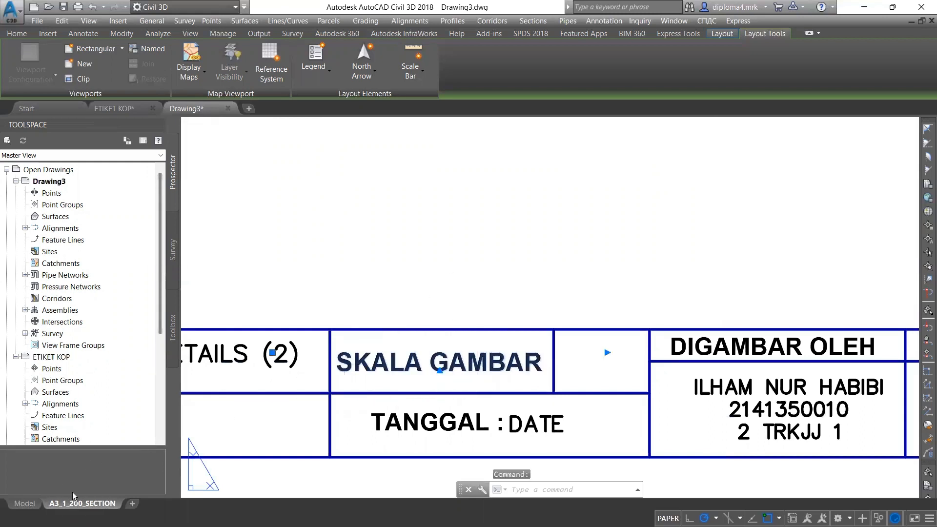
middle_drag(529, 408, 542, 436)
text(c)
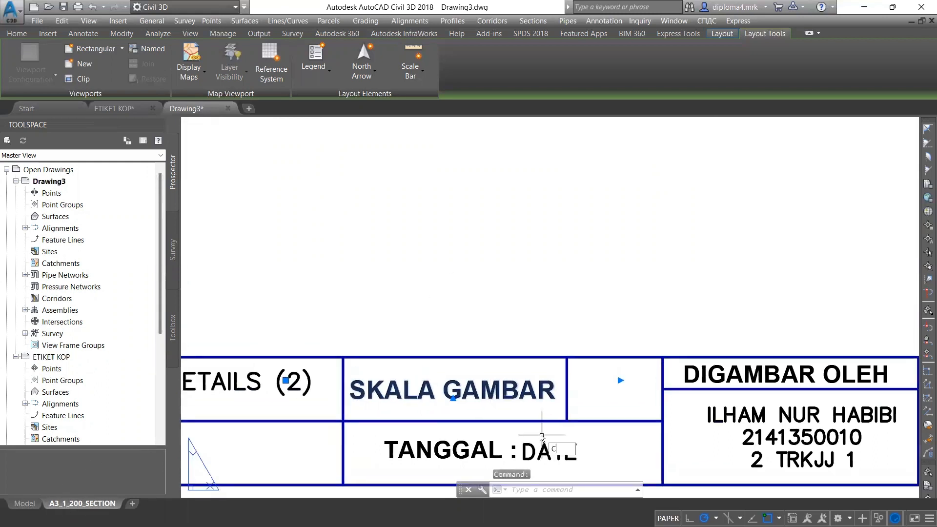
key(Return)
click(502, 396)
click(605, 292)
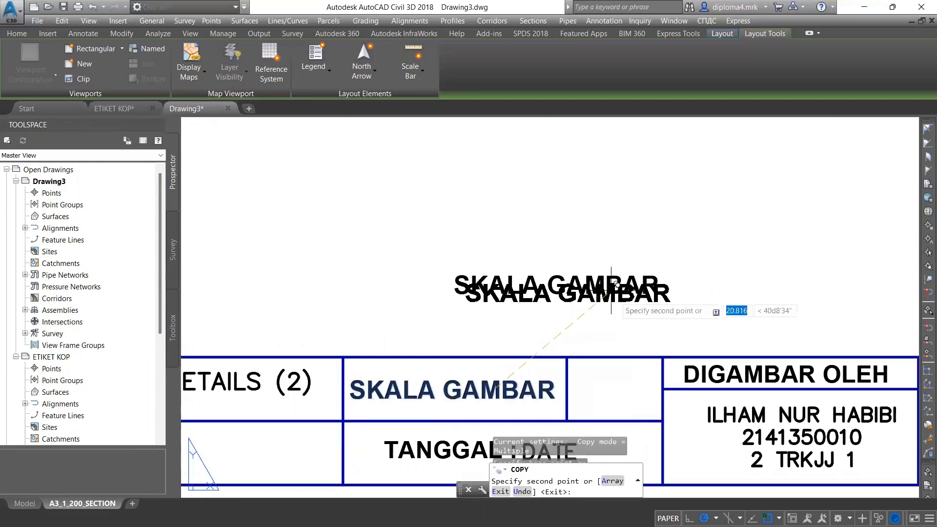
key(Escape)
- Replace the copied text above the title block with the scale "1 : 200"
double_click(605, 289)
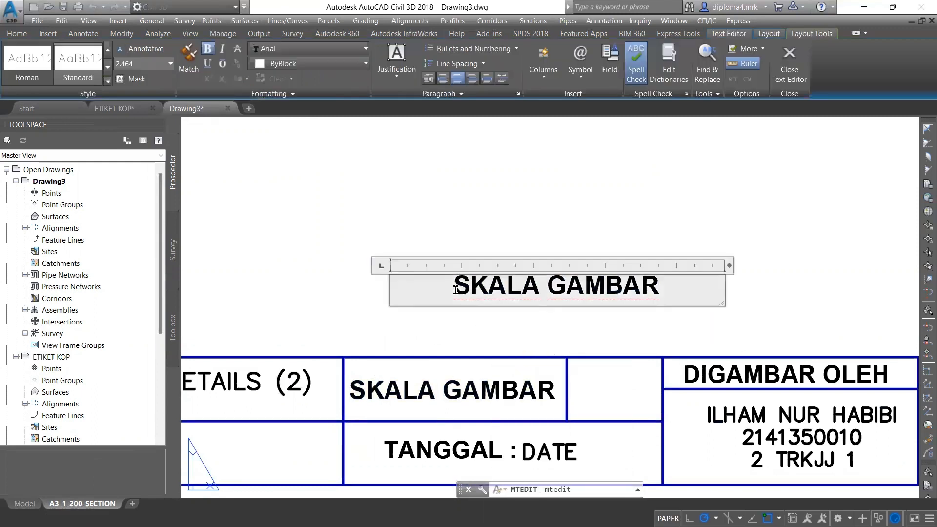
drag(454, 293, 668, 299)
text(1)
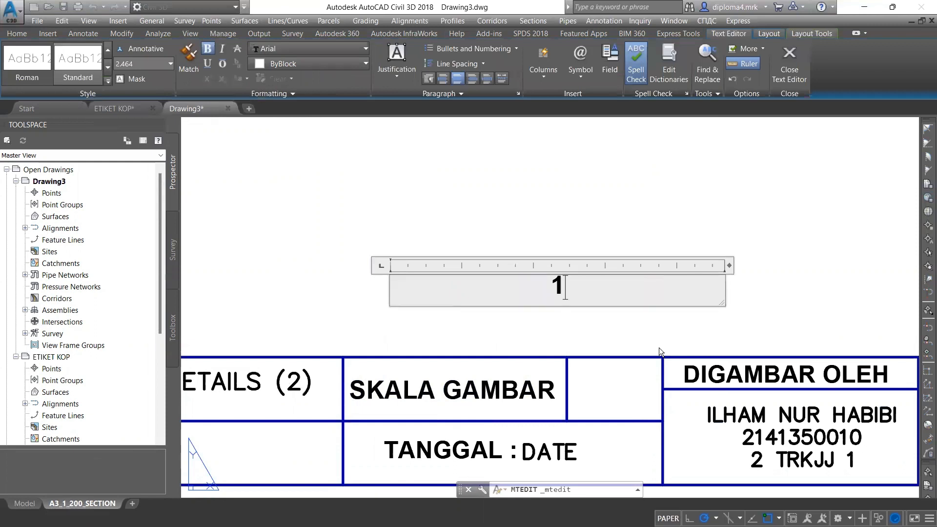
text( : 200)
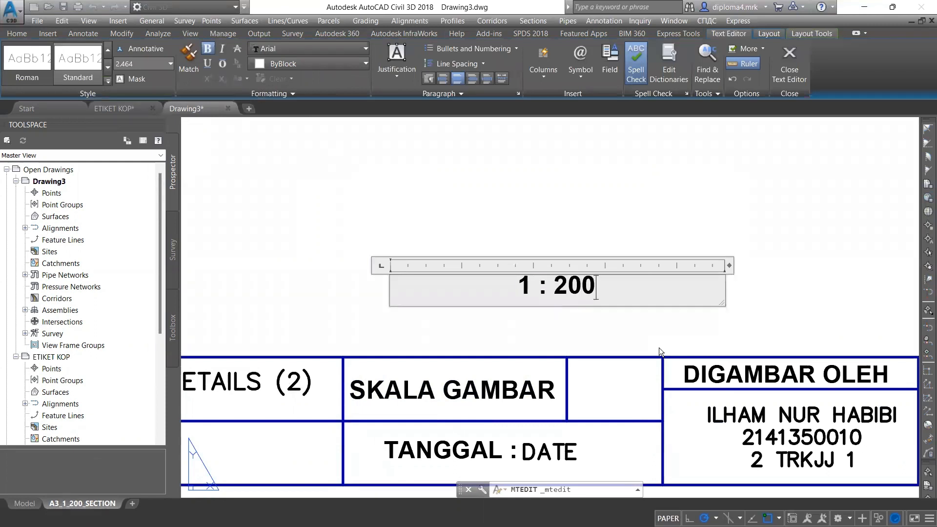
click(673, 203)
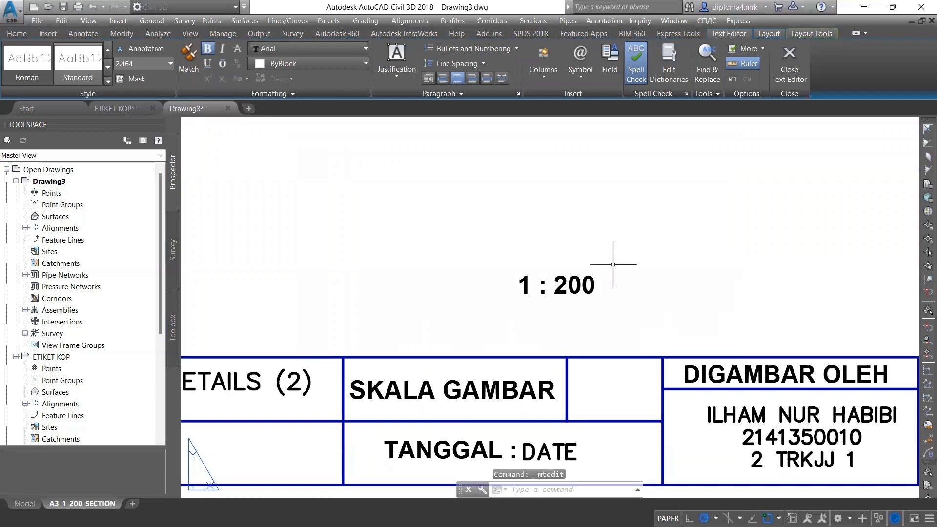
- Move the "1 : 200" text into the empty cell beside SKALA GAMBAR
click(534, 291)
middle_drag(547, 310, 505, 280)
text(m)
key(Return)
click(480, 246)
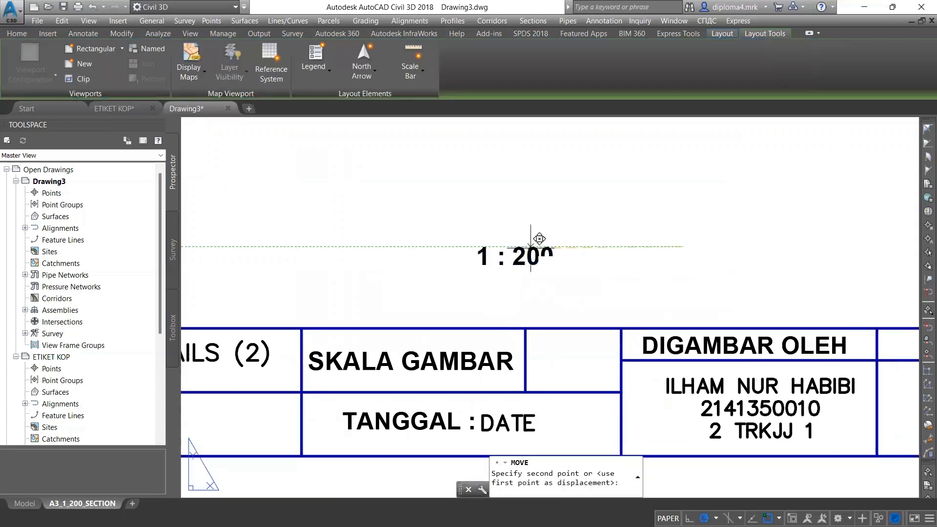
click(743, 342)
- Convert all sheet frame and title block objects into a block named A3_1_200_SECTION with its base point at the outer frame's centre
scroll(666, 239, down, 9)
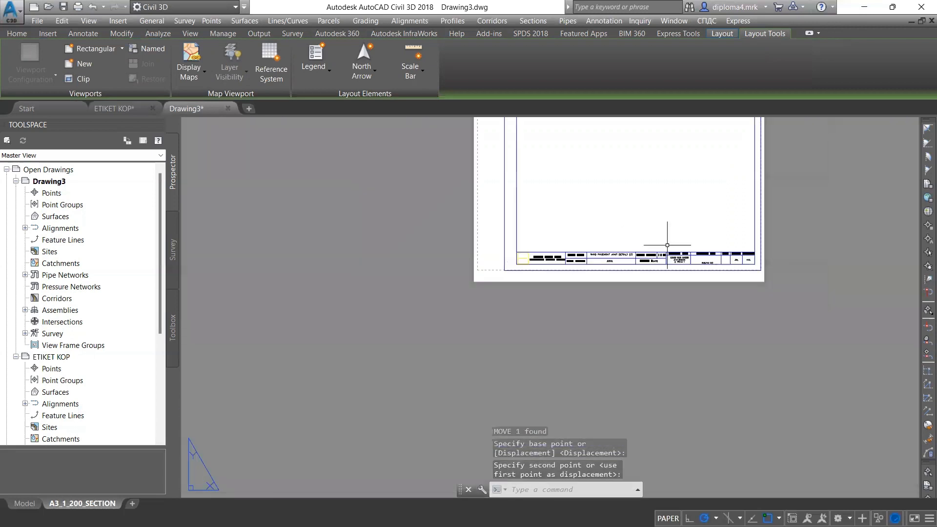
scroll(635, 278, down, 2)
scroll(628, 258, up, 3)
middle_drag(627, 257, 607, 300)
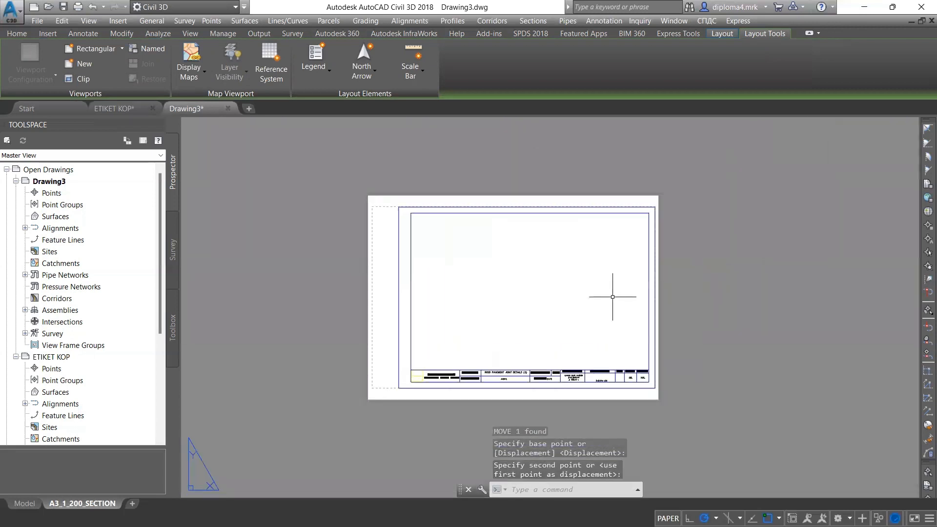
click(365, 175)
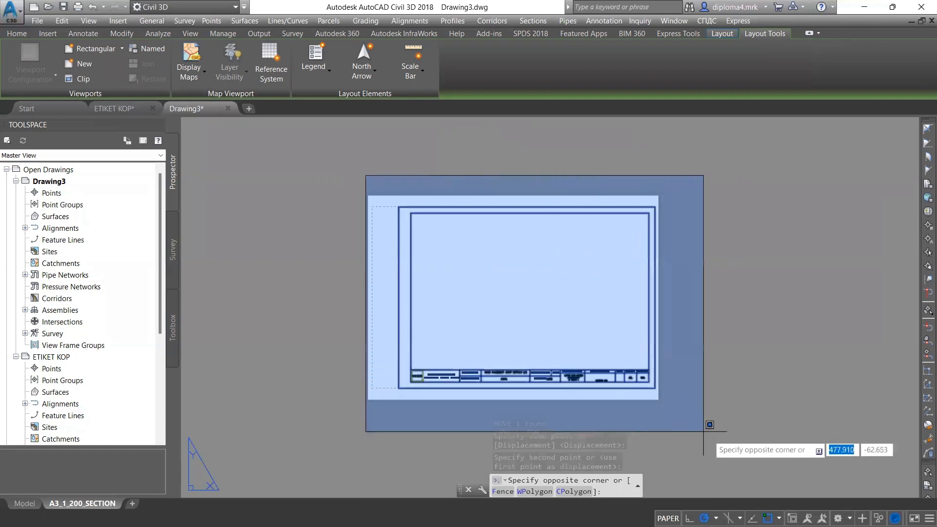
click(718, 430)
scroll(628, 376, up, 3)
middle_drag(628, 377, 587, 358)
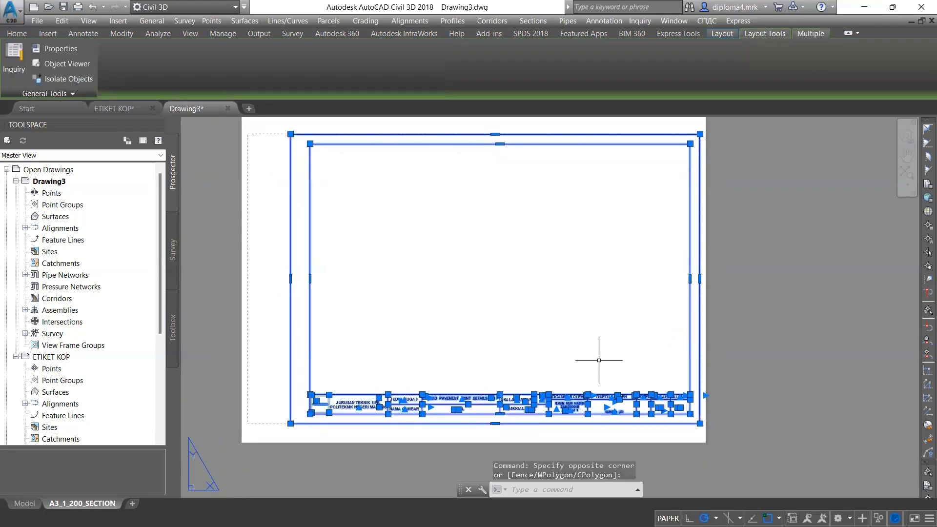
text(b)
key(Return)
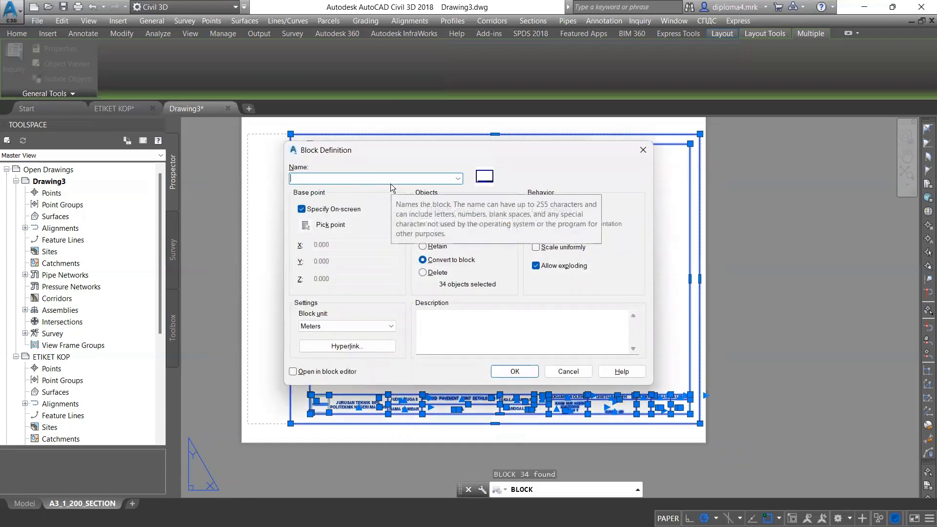
text(A3_1_200_SECTION)
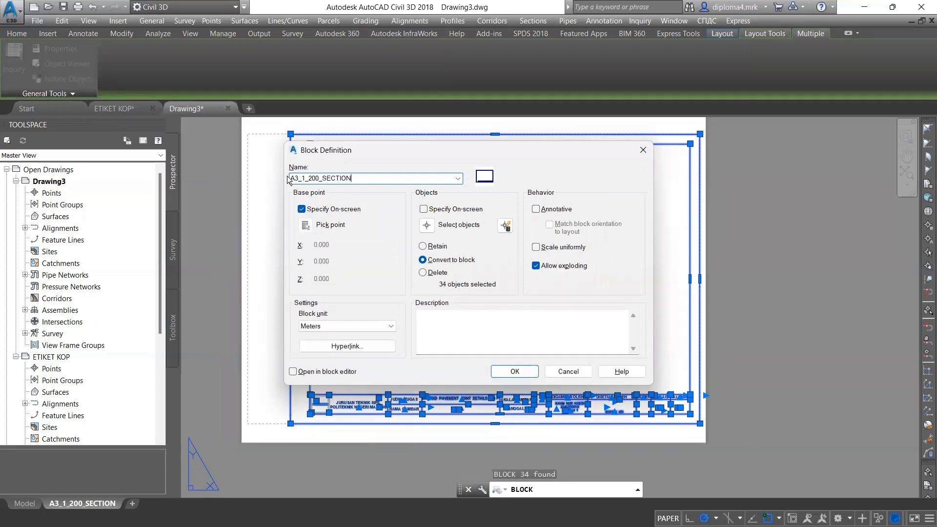
click(518, 370)
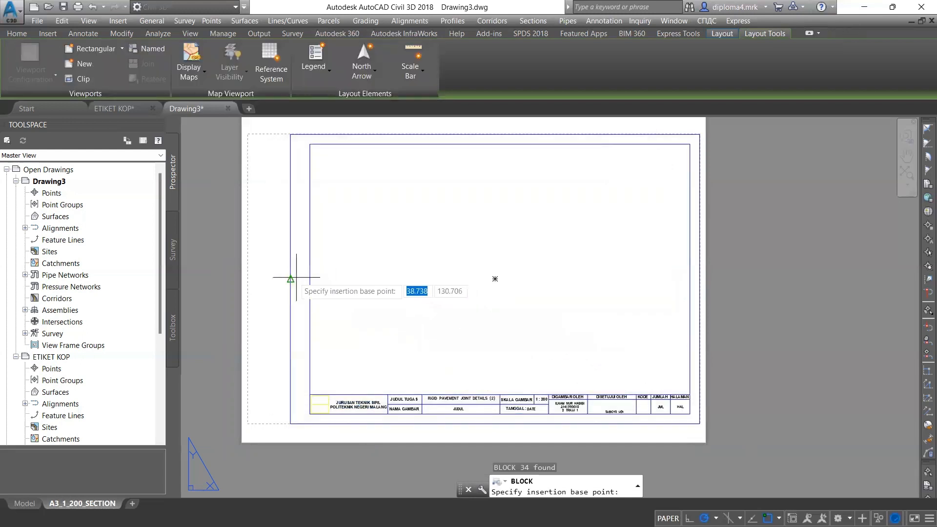
click(495, 279)
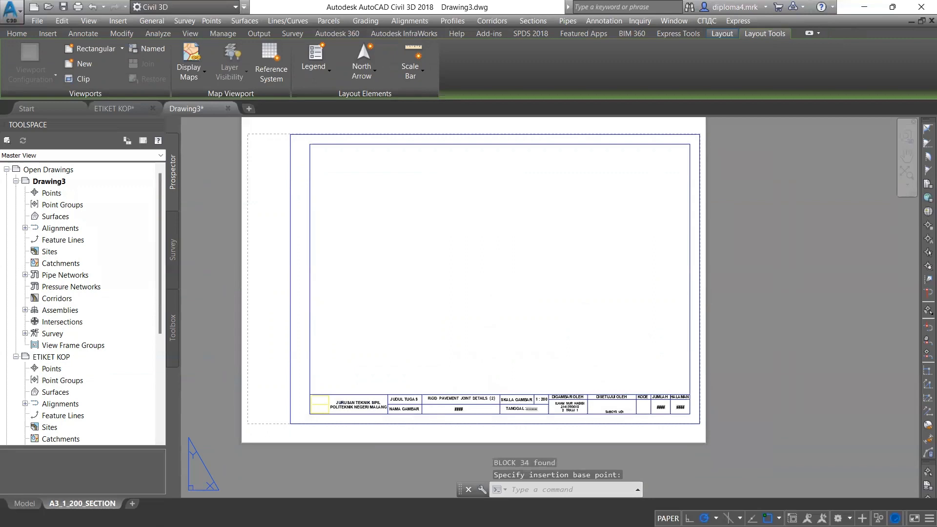
key(Return)
click(640, 151)
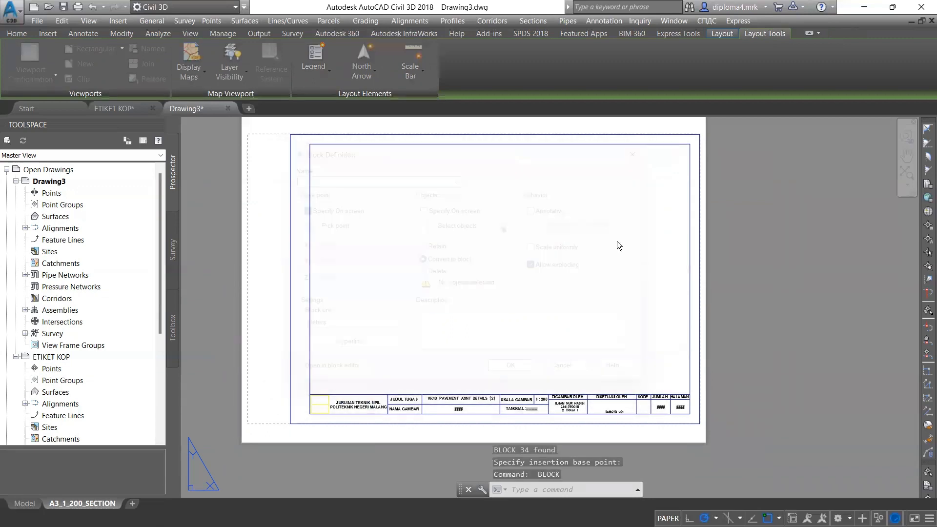
- Check the new block's extent and its title, date, JUMLAH and HALAMAN fields in the title block
scroll(569, 260, up, 6)
middle_drag(457, 318, 488, 315)
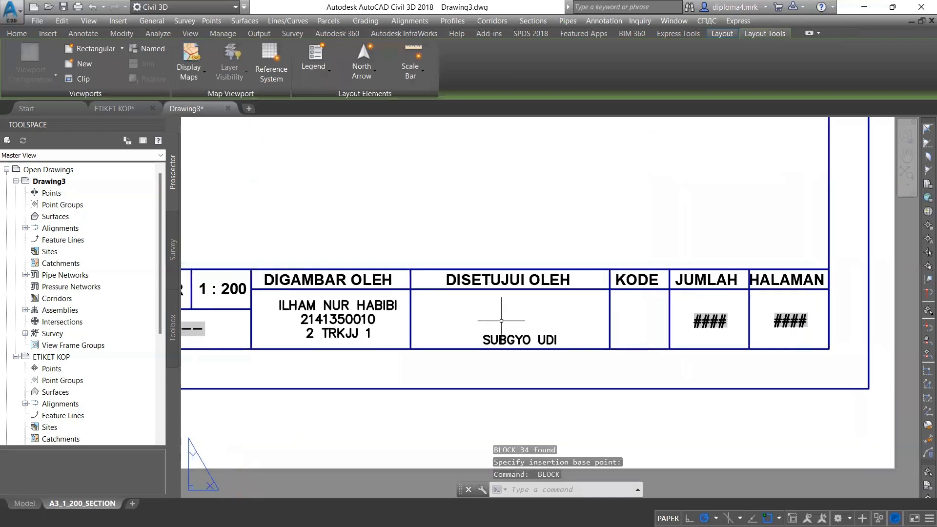
scroll(488, 315, down, 2)
click(503, 389)
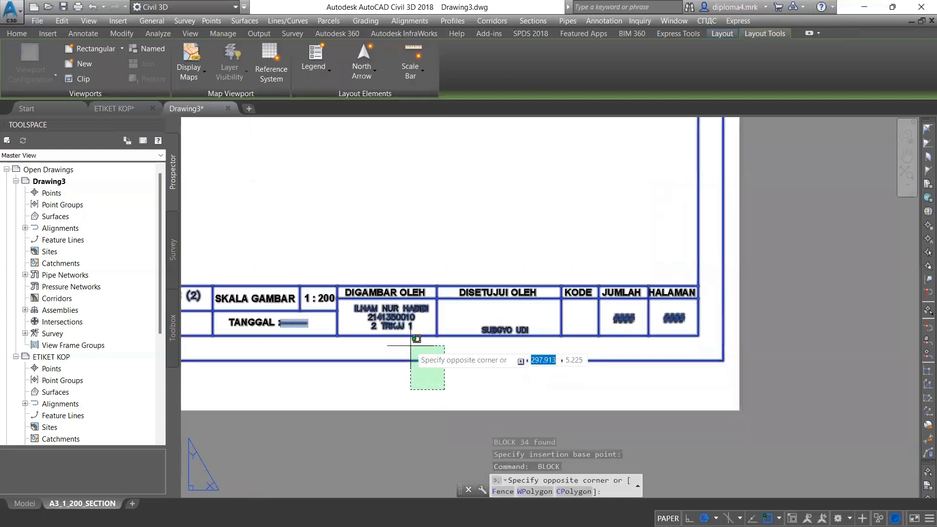
click(418, 345)
scroll(576, 420, down, 4)
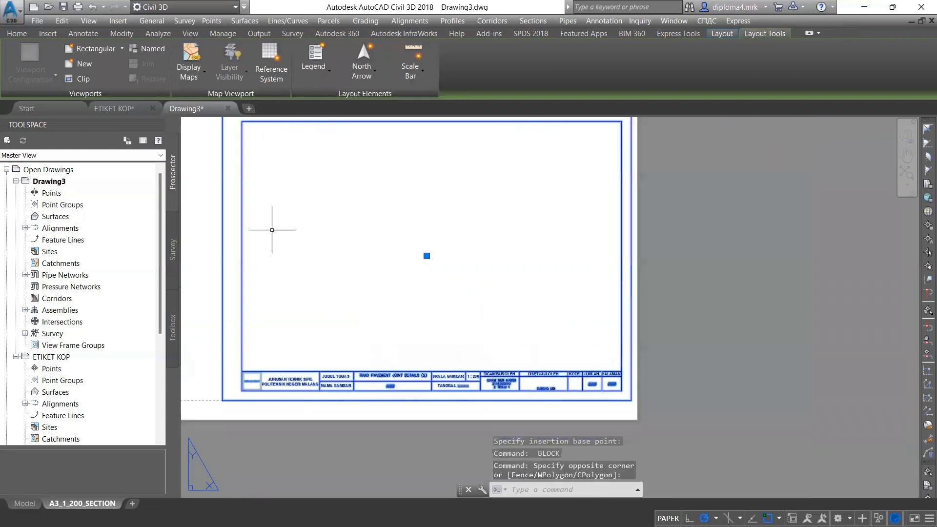
scroll(547, 386, up, 6)
key(Escape)
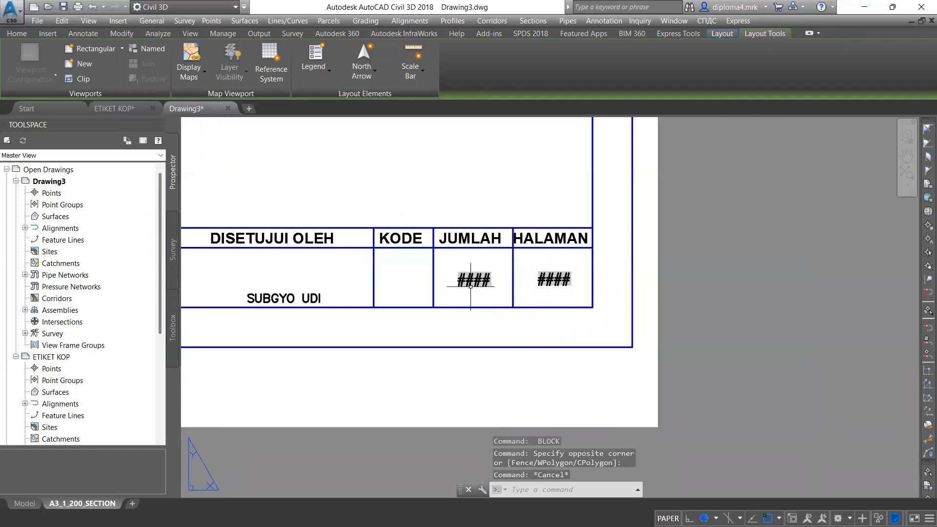
middle_drag(471, 287, 469, 336)
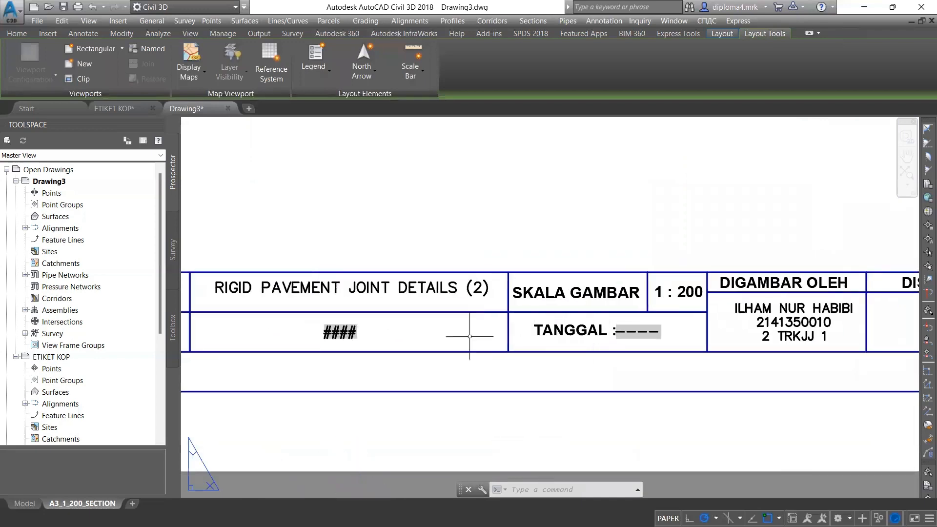
middle_drag(548, 351, 510, 309)
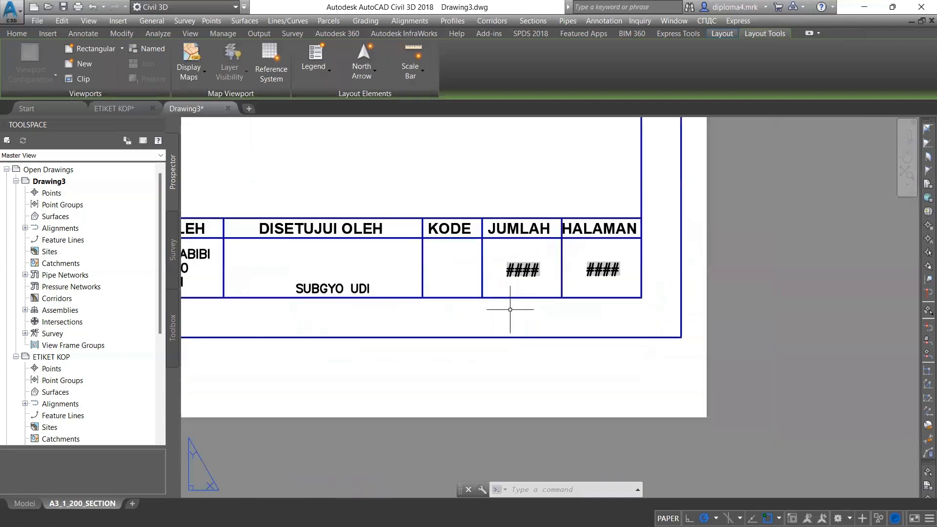
scroll(511, 309, up, 1)
scroll(565, 312, down, 3)
scroll(509, 314, up, 1)
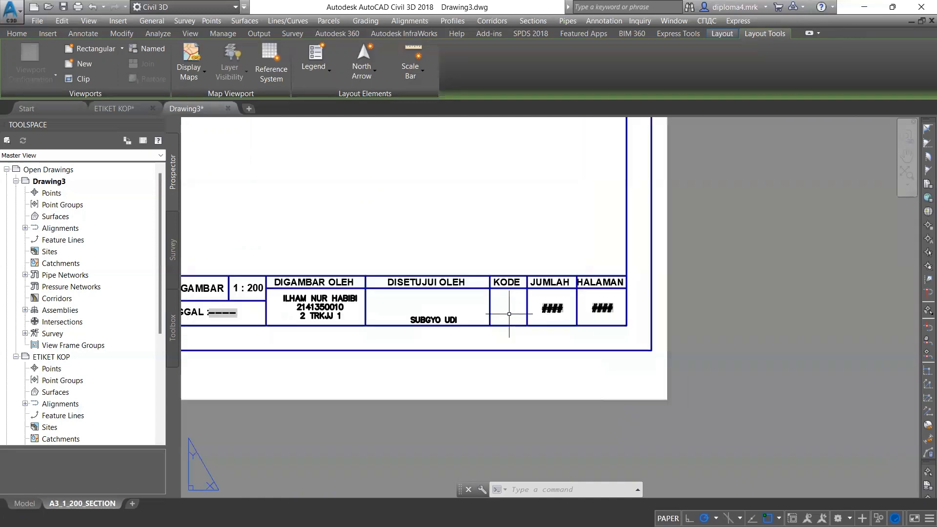
- Create a rectangular viewport about 338 by 221 units just inside the inner frame, above the title block
scroll(509, 314, up, 1)
scroll(561, 351, up, 1)
scroll(561, 320, down, 4)
scroll(508, 307, down, 1)
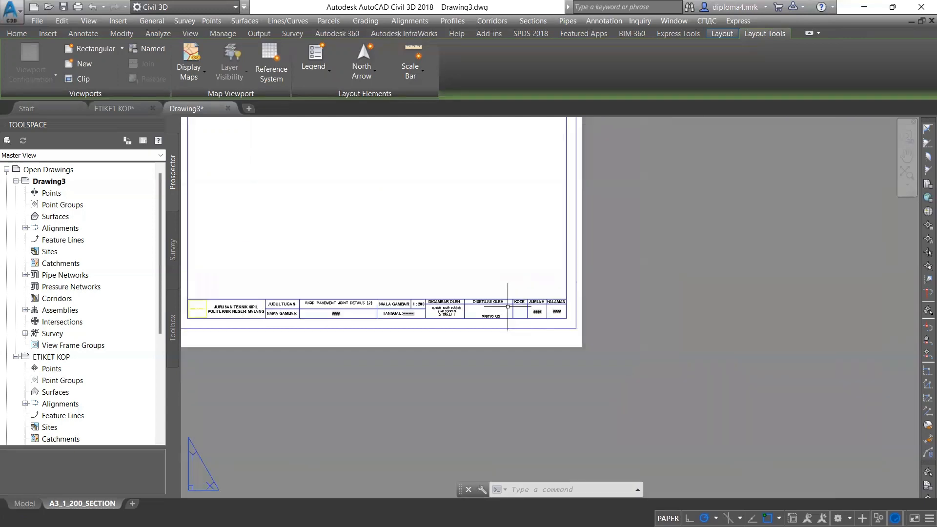
scroll(508, 307, down, 2)
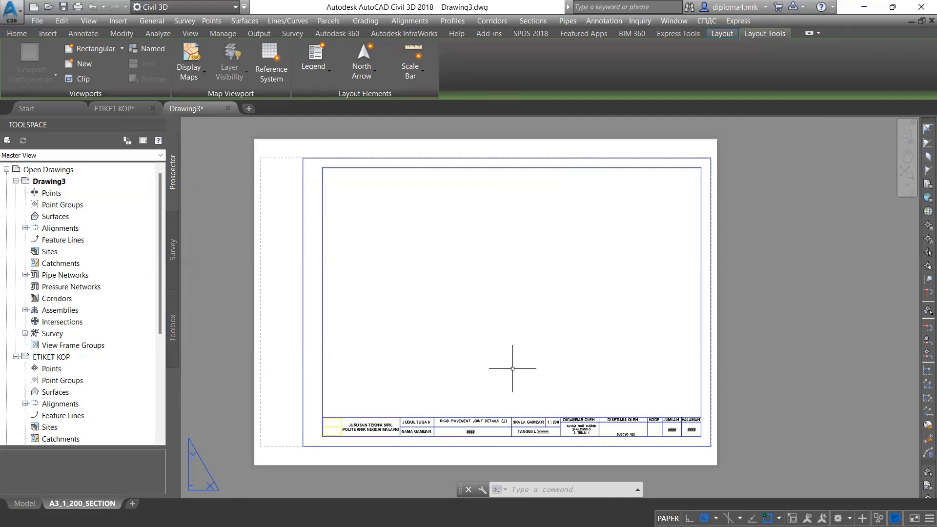
click(78, 51)
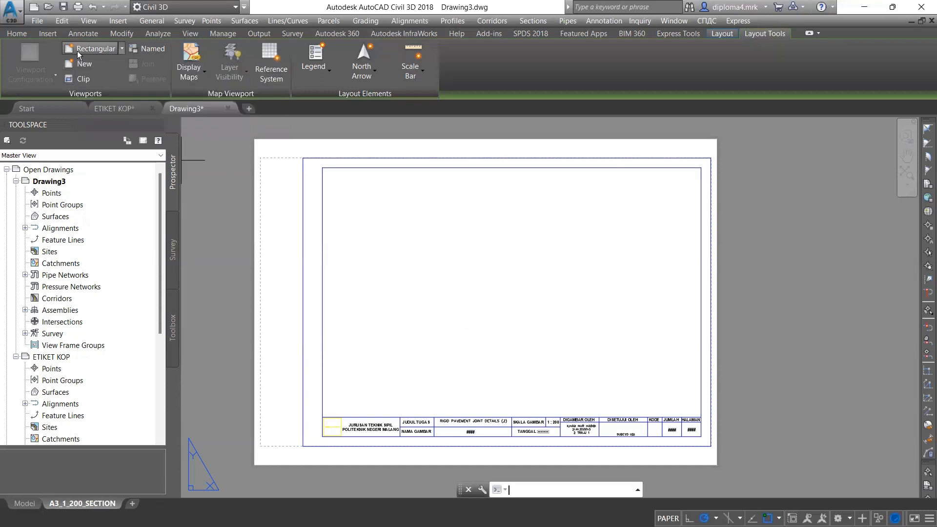
scroll(304, 161, up, 4)
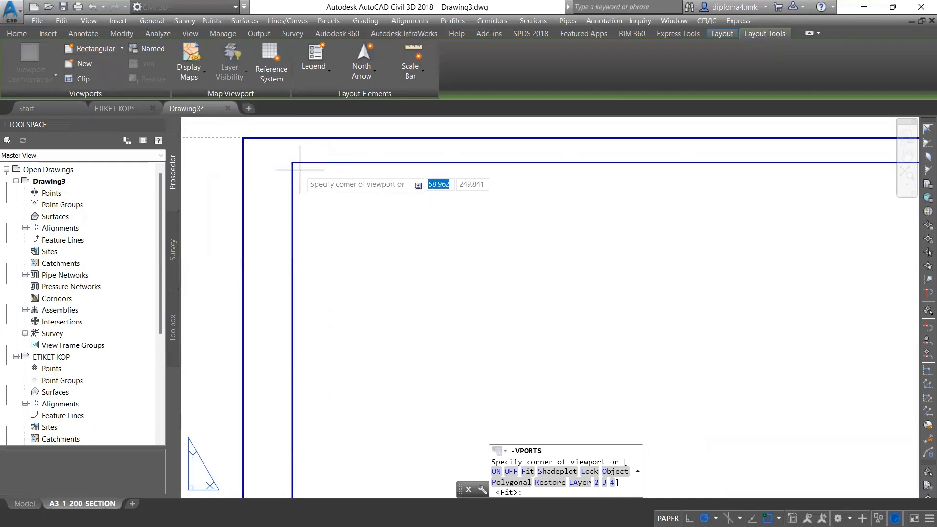
click(300, 170)
scroll(523, 324, down, 5)
scroll(517, 268, up, 5)
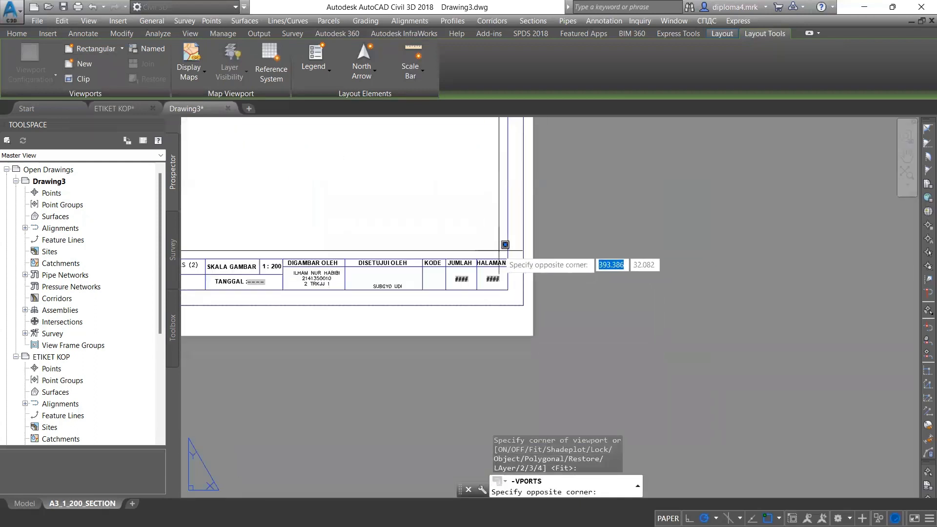
scroll(505, 244, up, 5)
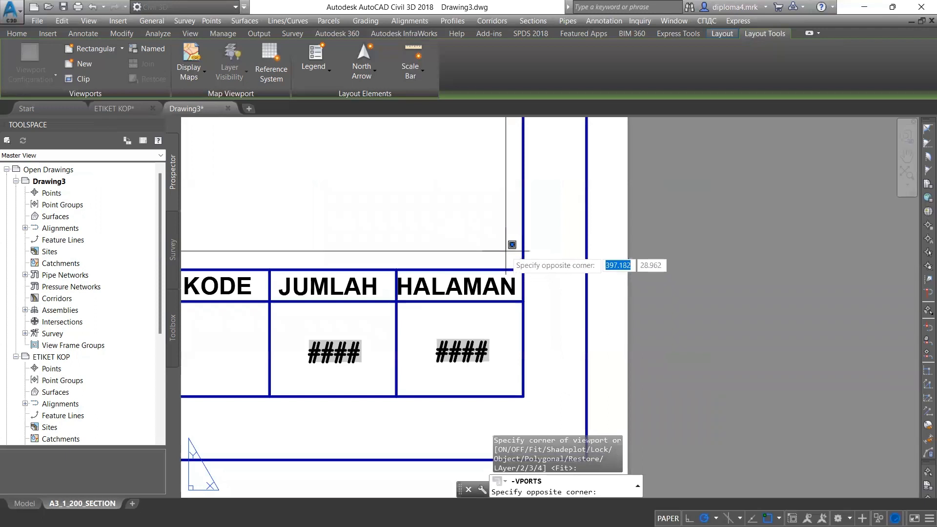
click(507, 251)
scroll(418, 189, down, 6)
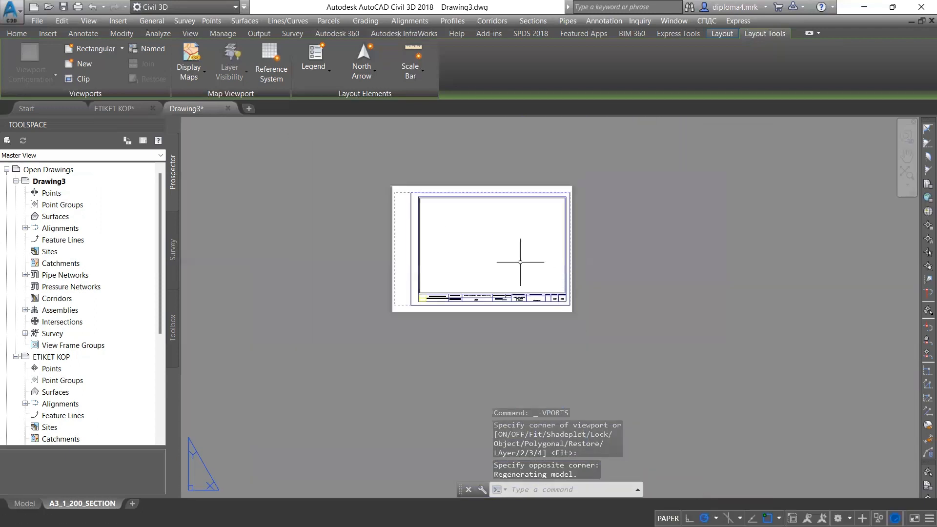
scroll(520, 262, up, 5)
scroll(559, 337, down, 1)
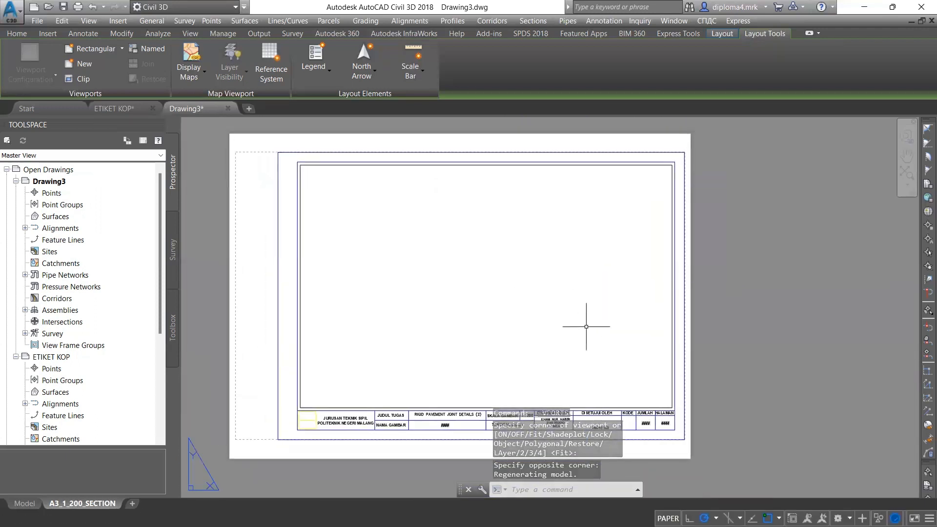
- Set the new viewport's annotation scale to 1:200 in its properties
middle_drag(341, 236, 342, 238)
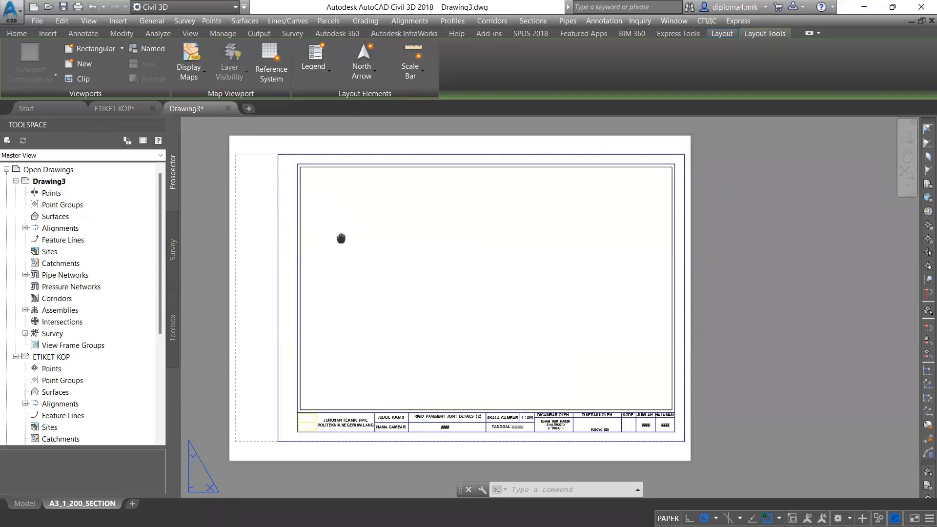
scroll(292, 204, up, 2)
click(289, 210)
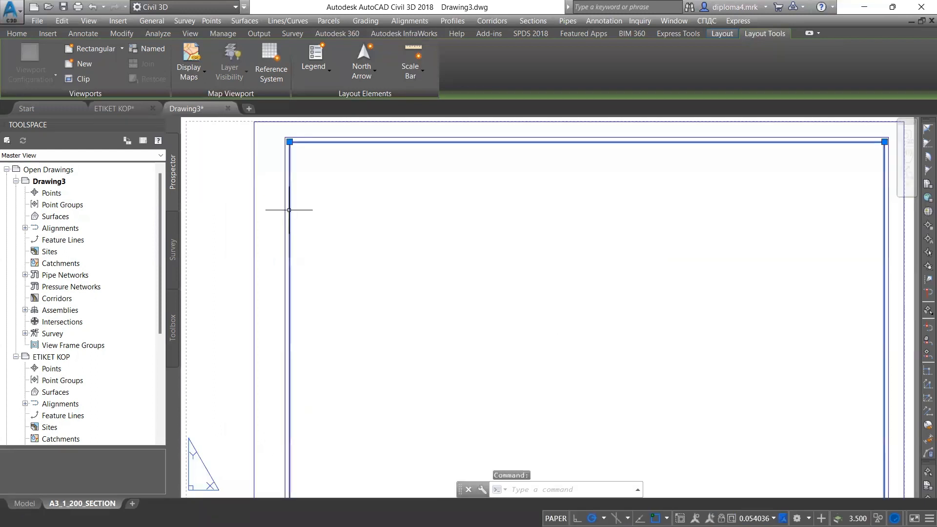
right_click(289, 169)
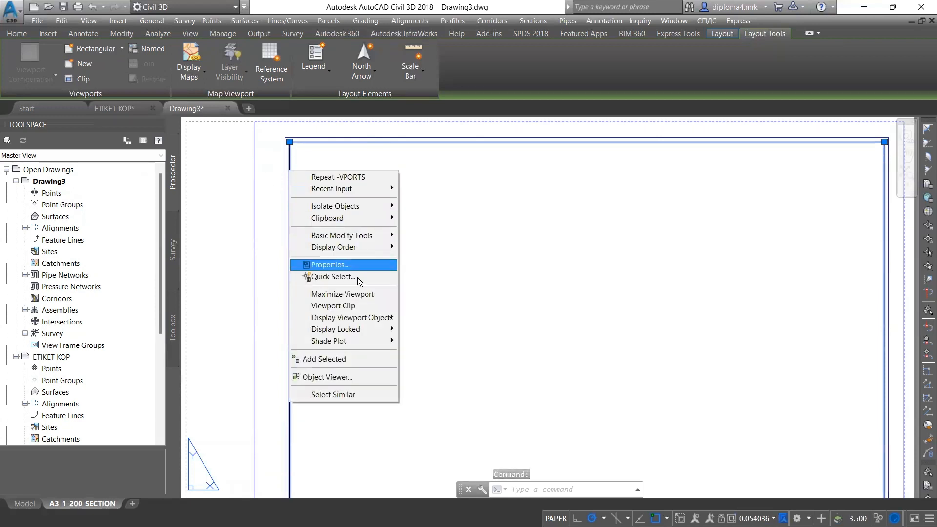
click(336, 266)
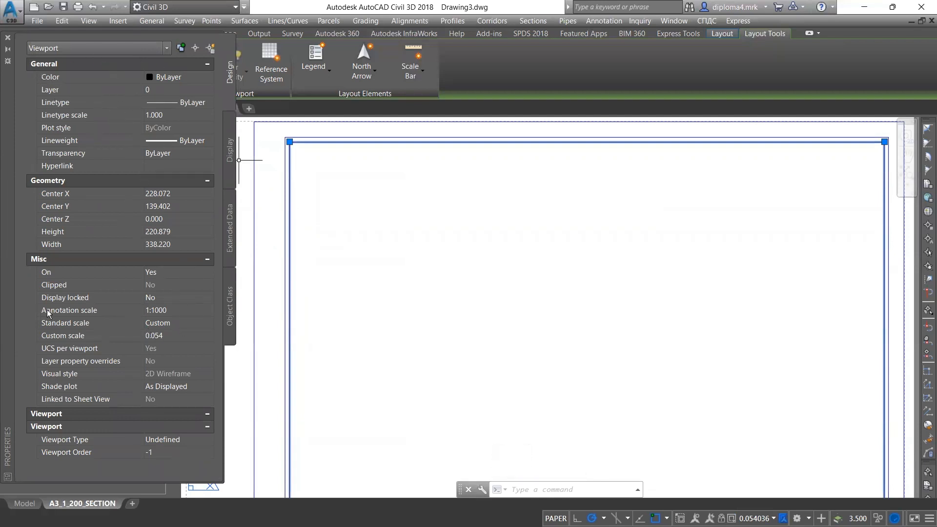
click(157, 312)
click(166, 311)
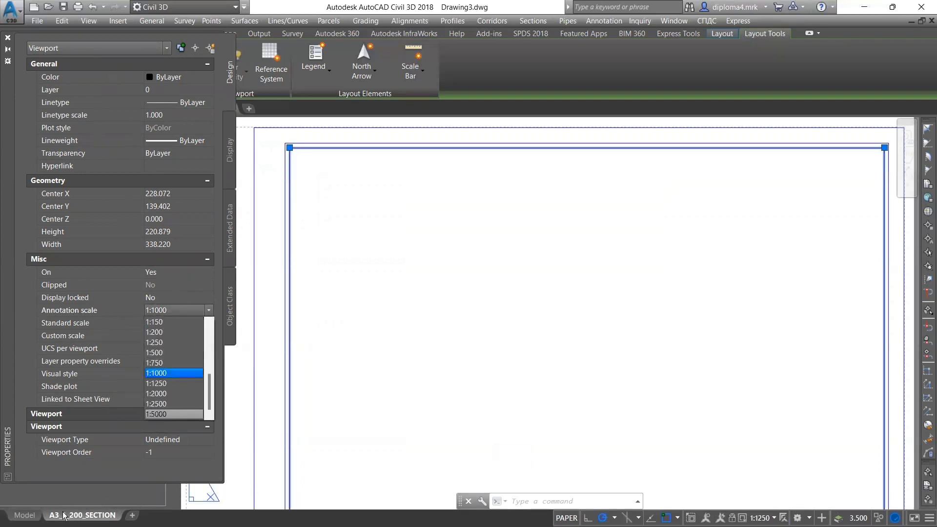
click(162, 332)
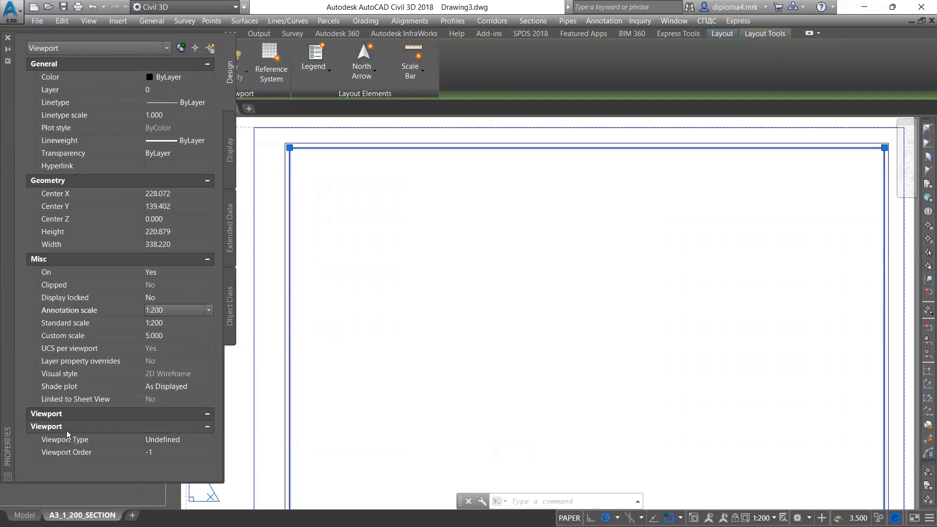
- Set the viewport's type to Section and lock its display
click(165, 440)
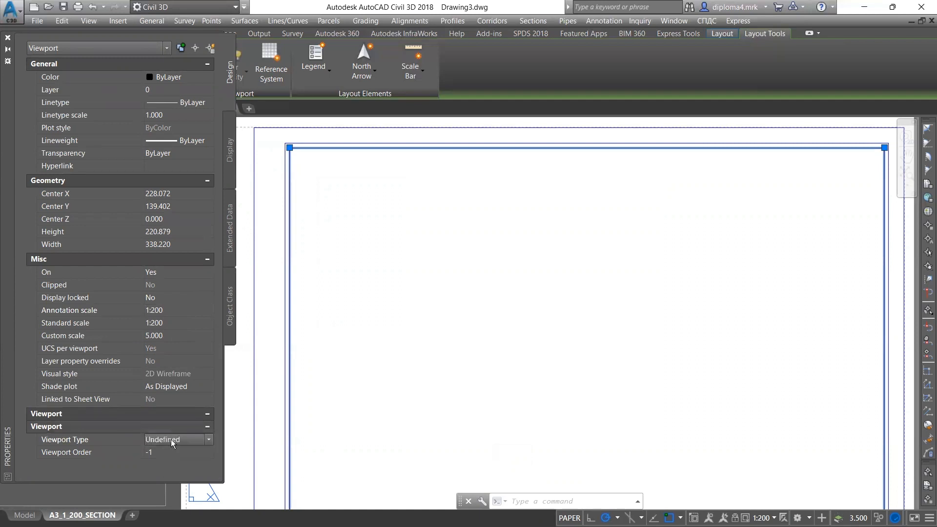
click(171, 440)
click(165, 481)
click(163, 297)
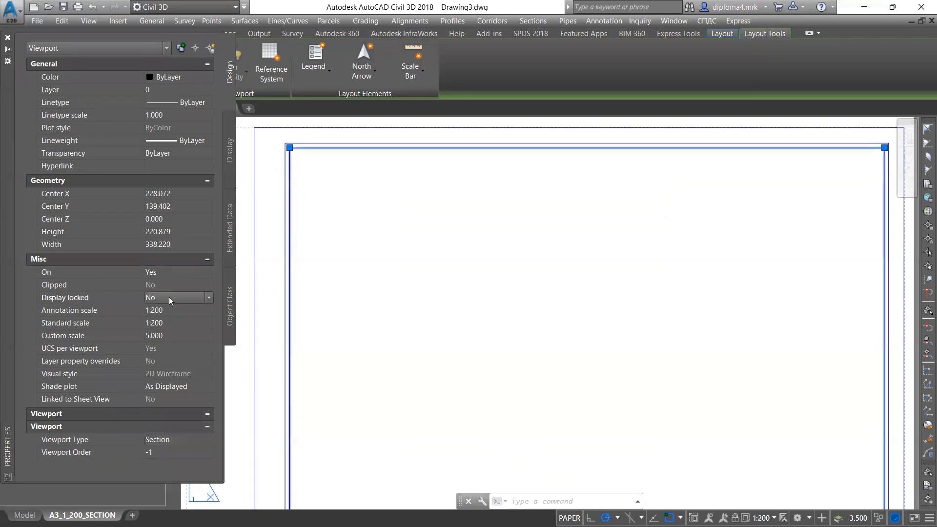
click(169, 297)
click(169, 307)
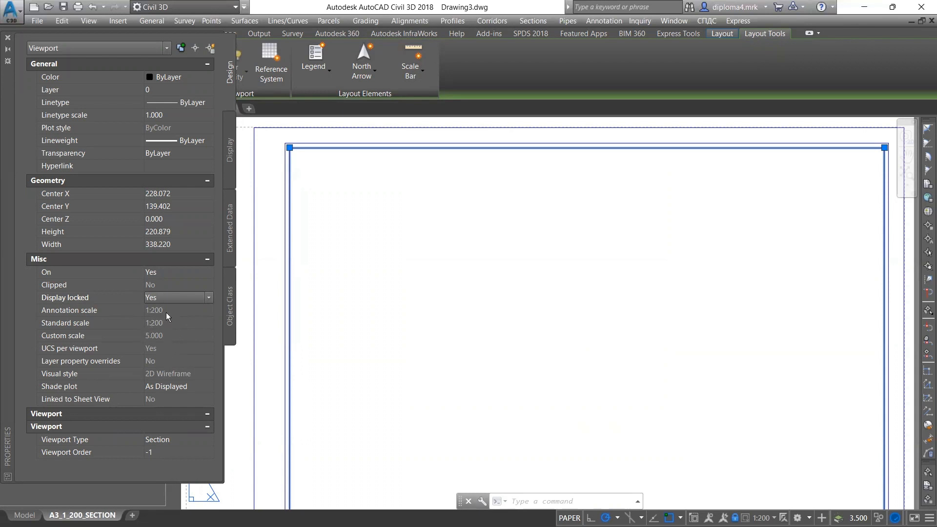
click(9, 38)
scroll(420, 273, down, 4)
scroll(433, 276, up, 3)
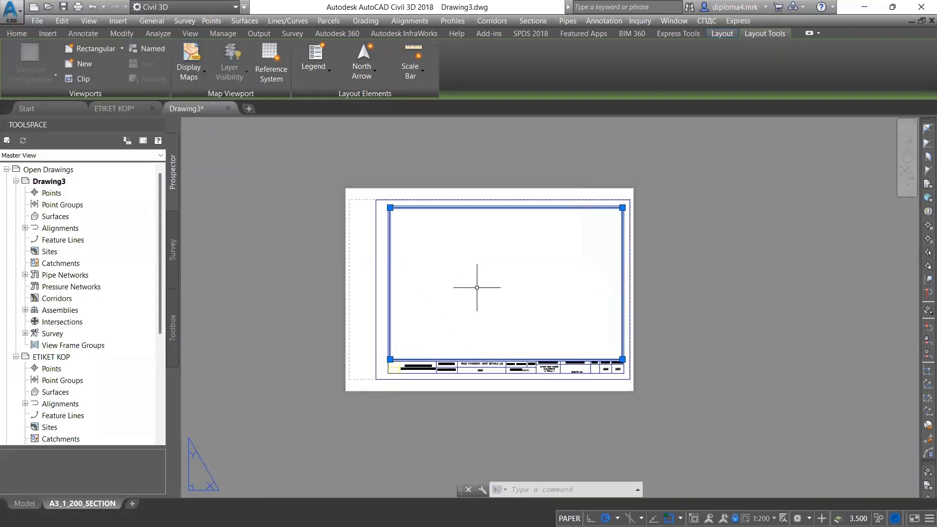
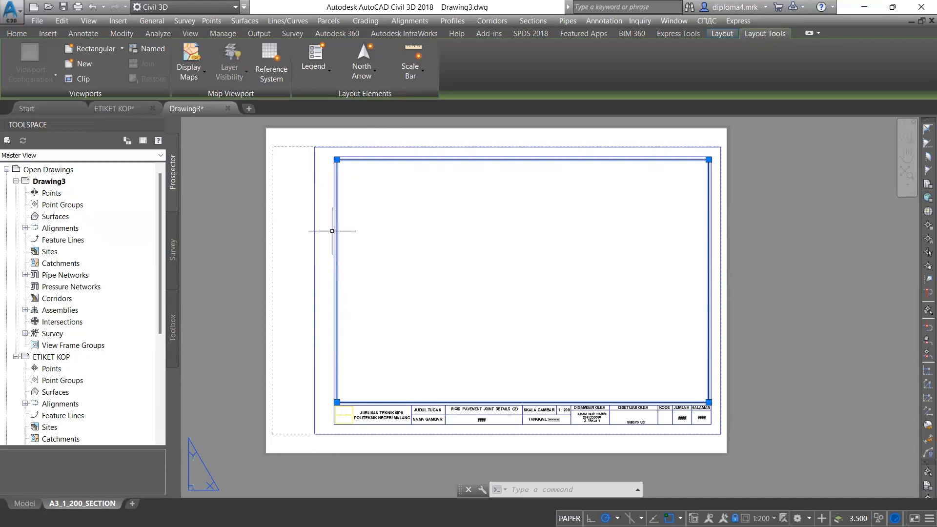
key(Escape)
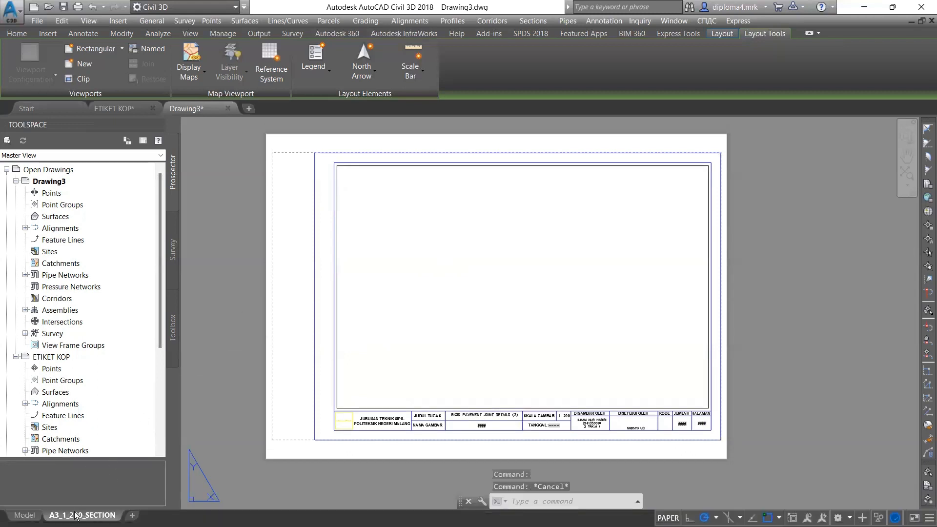
- Create a copy of the A3_1_200_SECTION layout at the end of the layouts
mouse_move(75, 513)
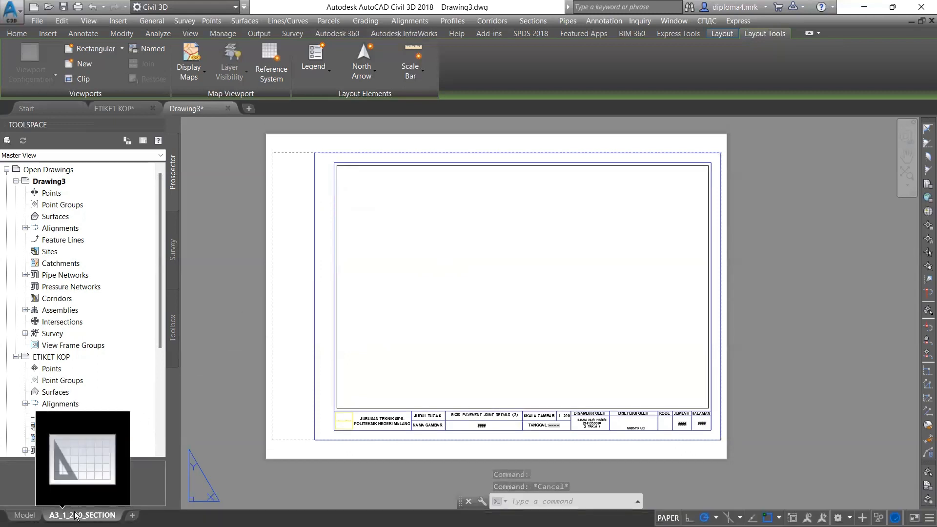
right_click(75, 516)
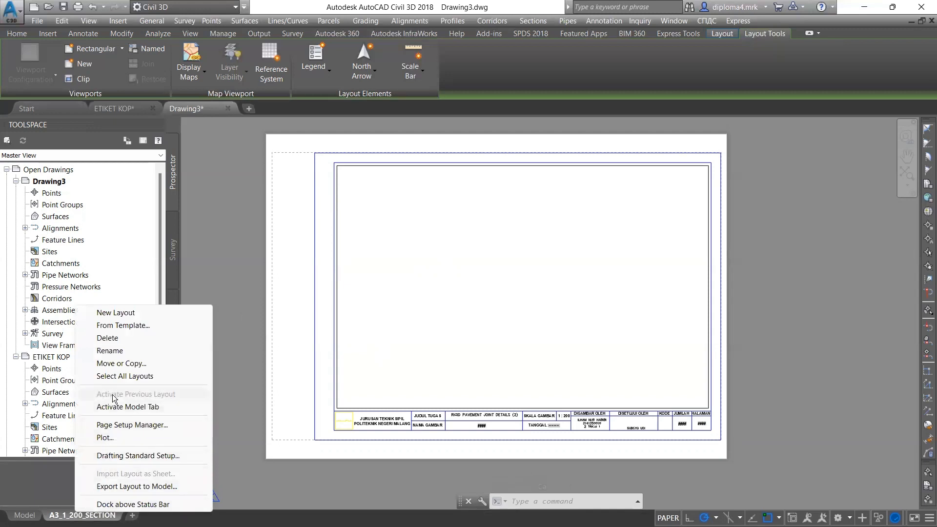
click(117, 365)
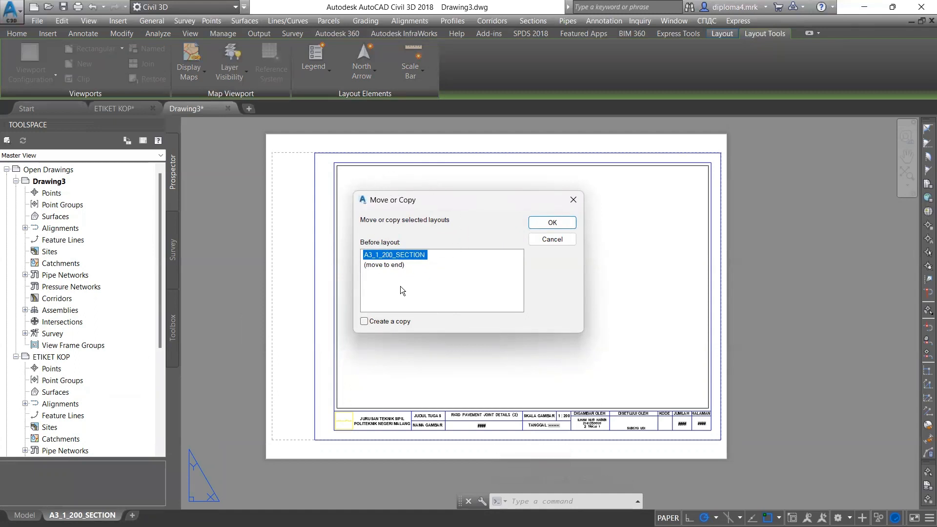
click(381, 265)
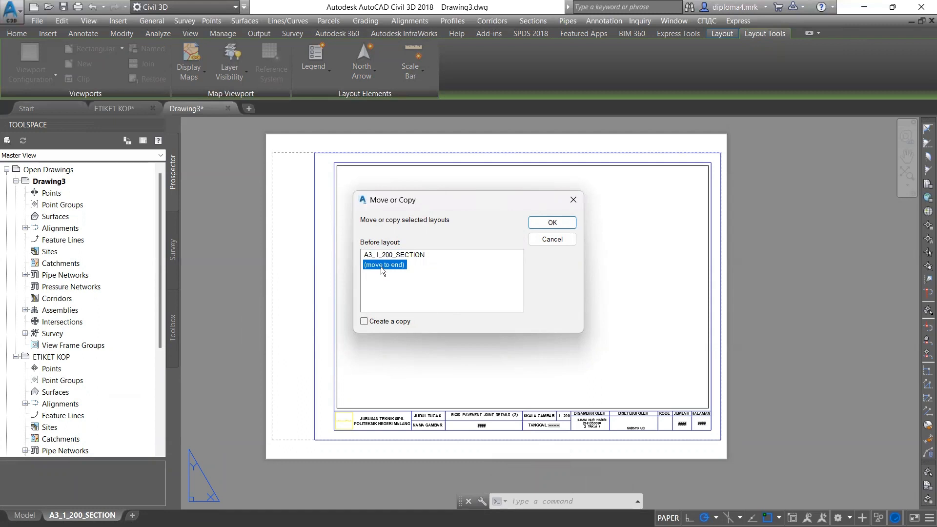
click(364, 321)
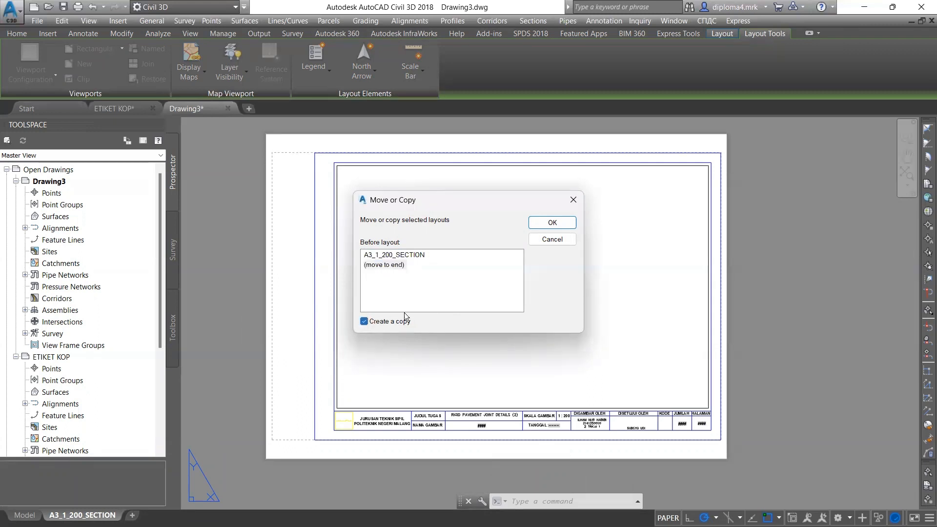
click(553, 223)
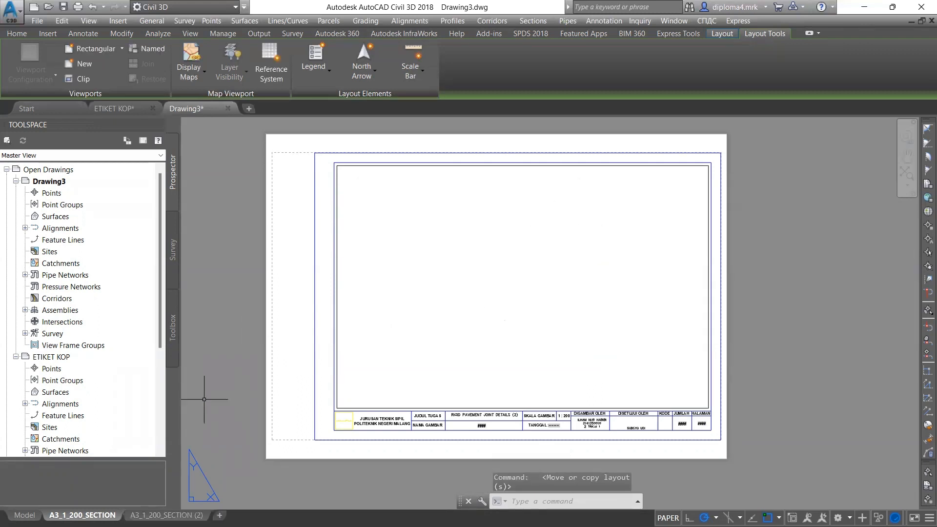
- Rename the copied layout A3_1_500_SECTION
click(147, 515)
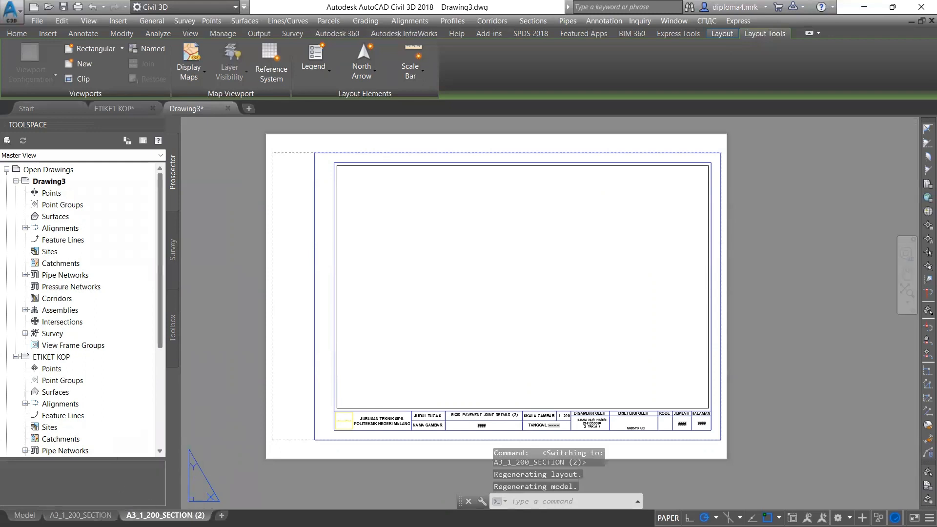
right_click(166, 513)
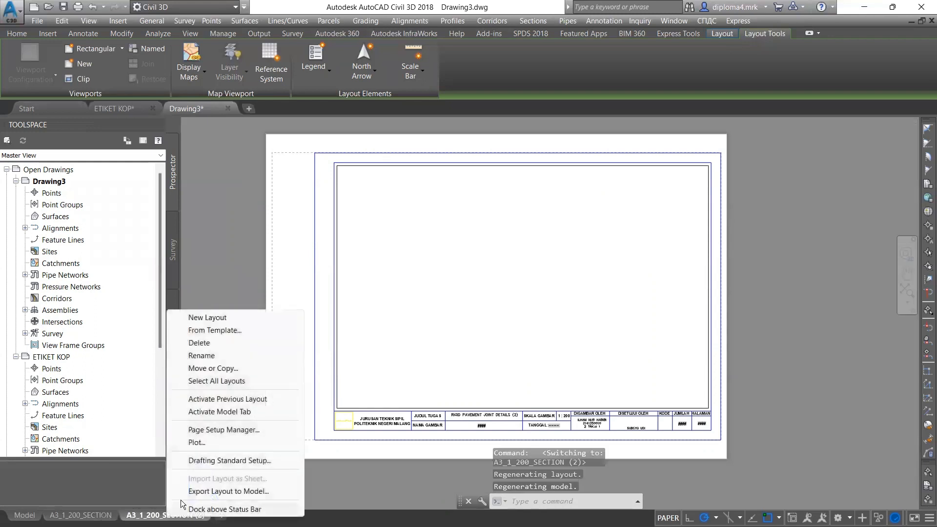
click(215, 356)
click(149, 515)
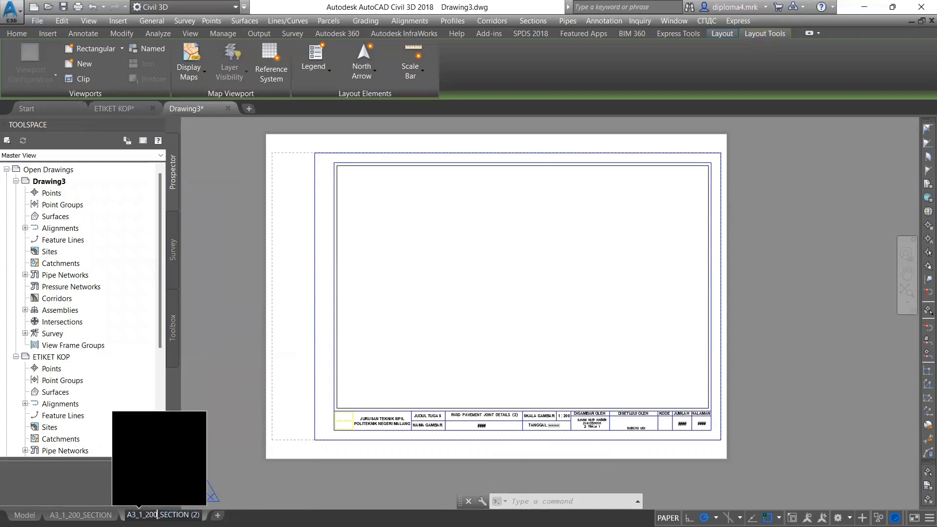
key(BackSpace)
key(Delete)
key(Delete)
key(Delete)
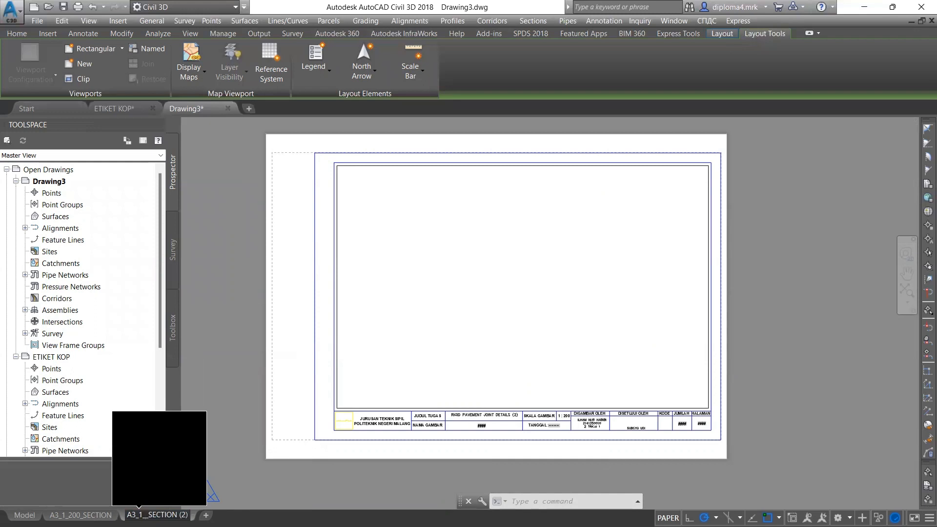
text(50)
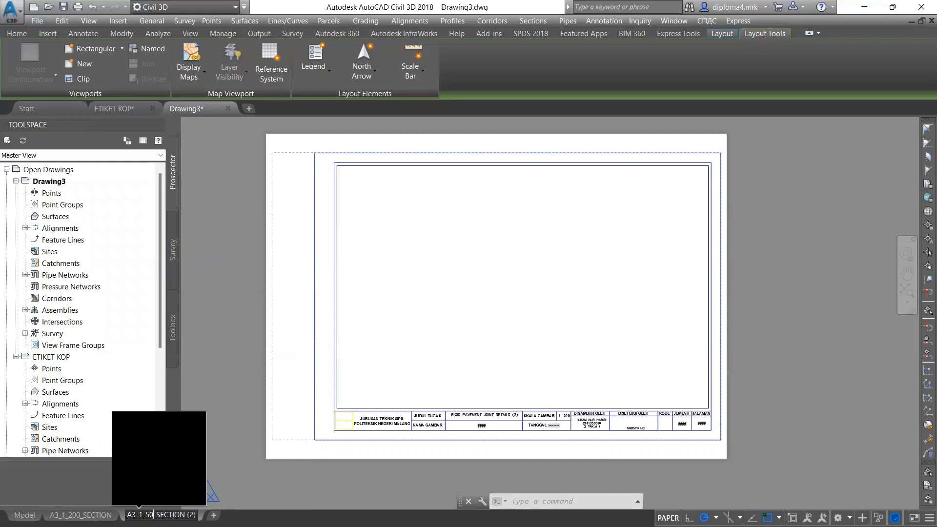
text(0)
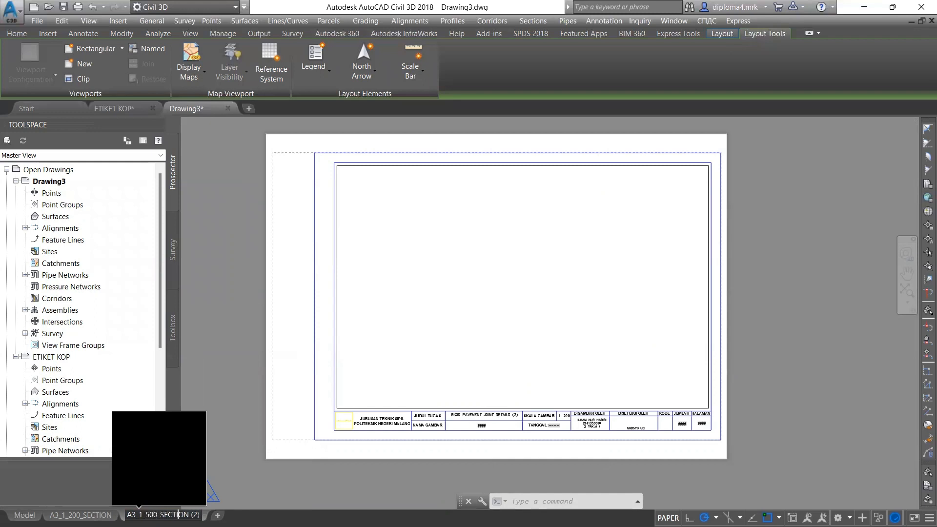
key(BackSpace)
key(BackSpace)
key(BackSpace)
key(BackSpace)
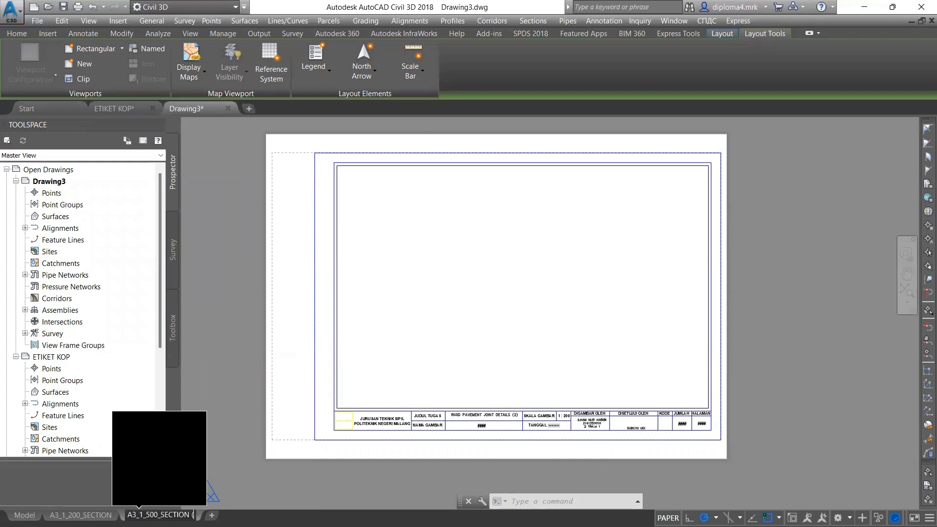
key(Return)
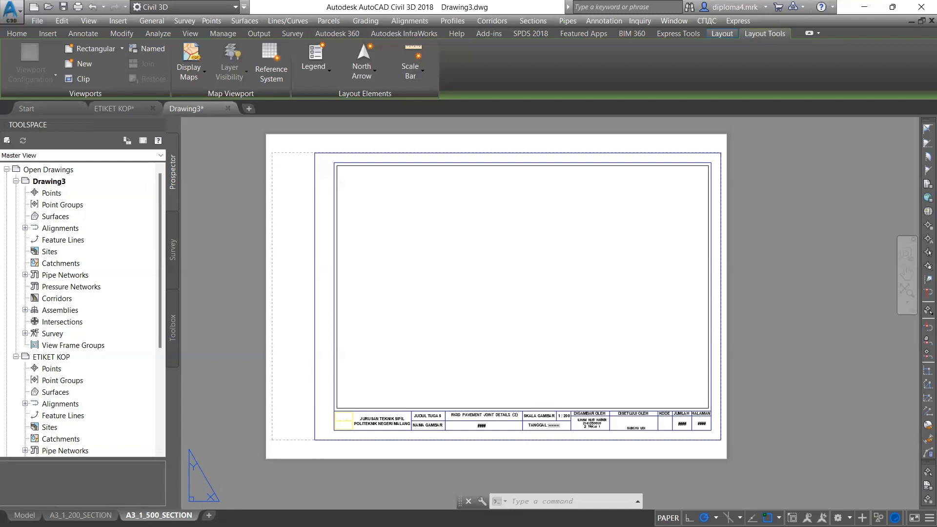
double_click(447, 335)
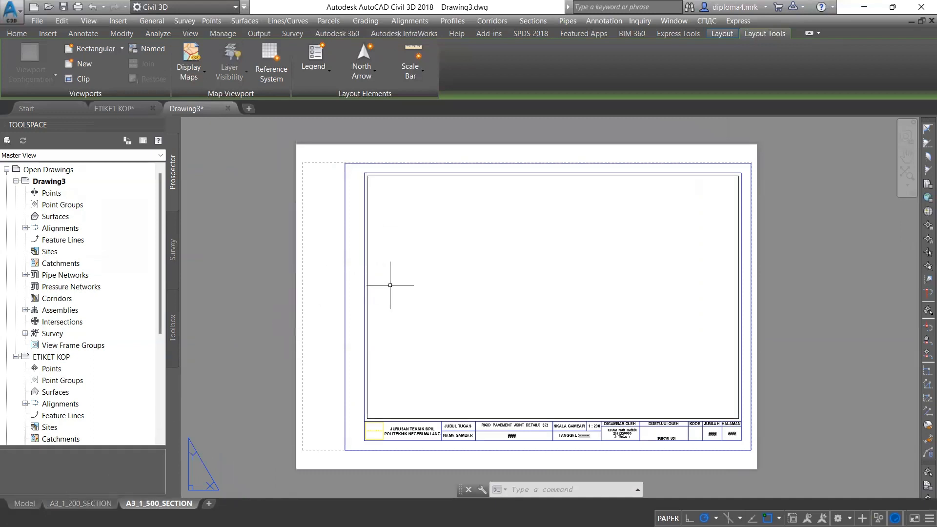
- Erase the existing viewport from the A3_1_500_SECTION layout
click(367, 269)
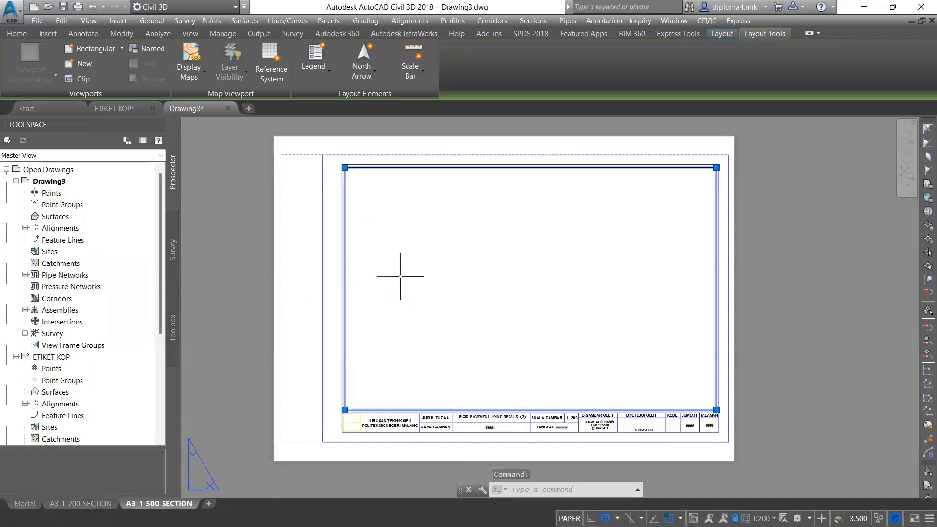
text(e)
key(Return)
scroll(448, 294, down, 2)
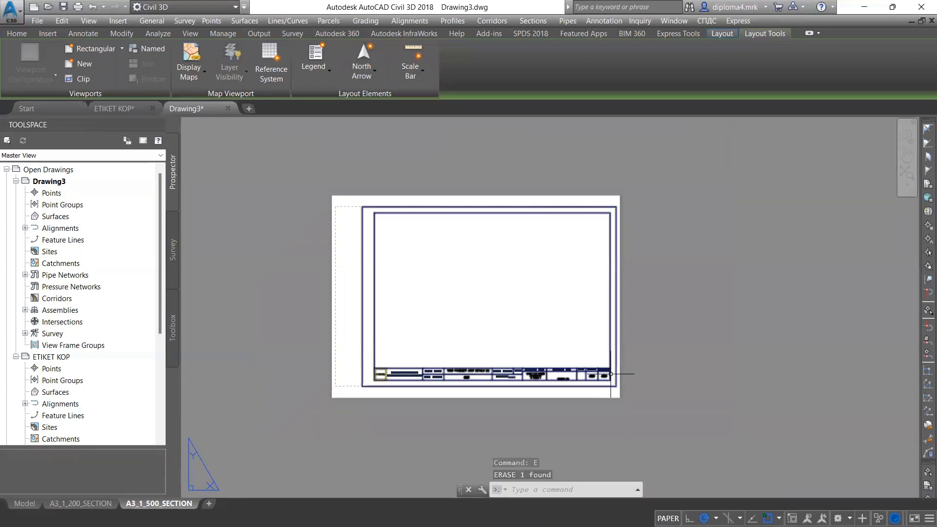
- Explode the sheet frame and title block on the A3_1_500_SECTION layout into separate objects
click(618, 385)
scroll(616, 388, up, 2)
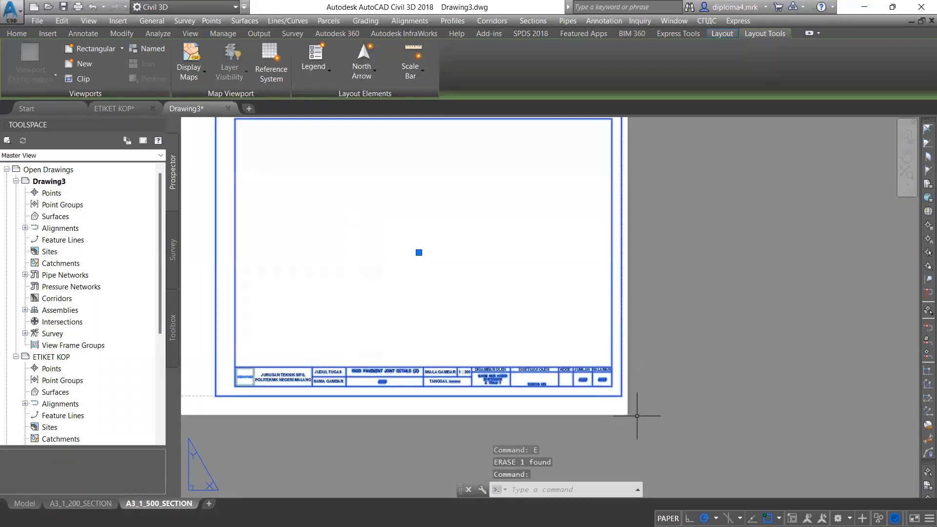
scroll(611, 410, down, 2)
click(718, 423)
click(386, 237)
scroll(454, 283, up, 2)
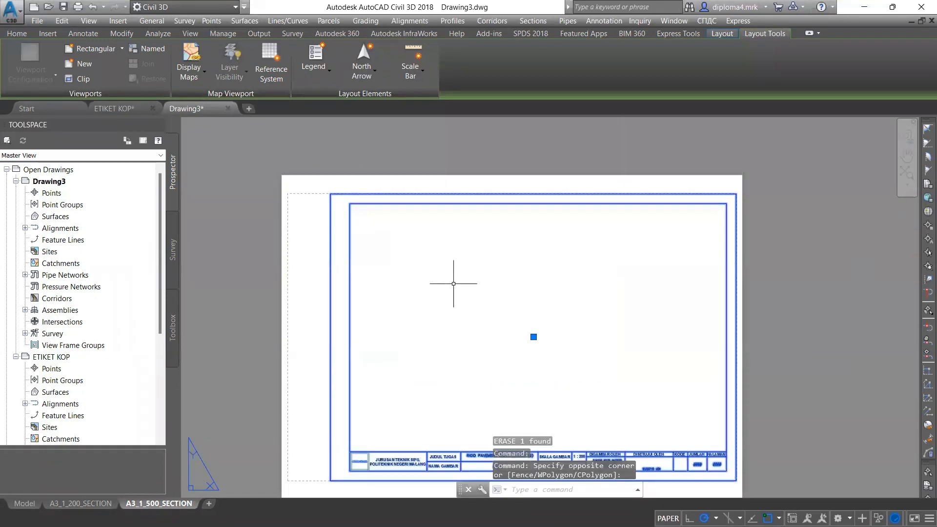
right_click(376, 230)
click(366, 223)
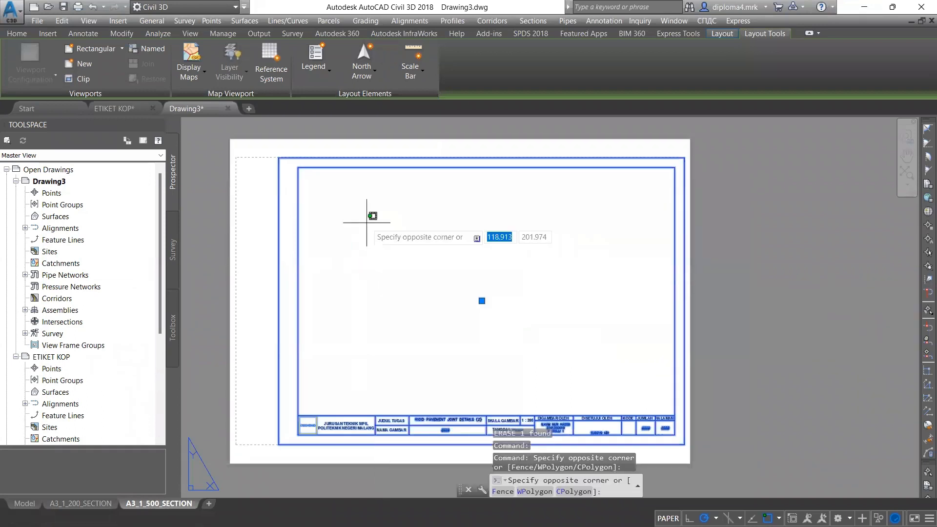
click(368, 223)
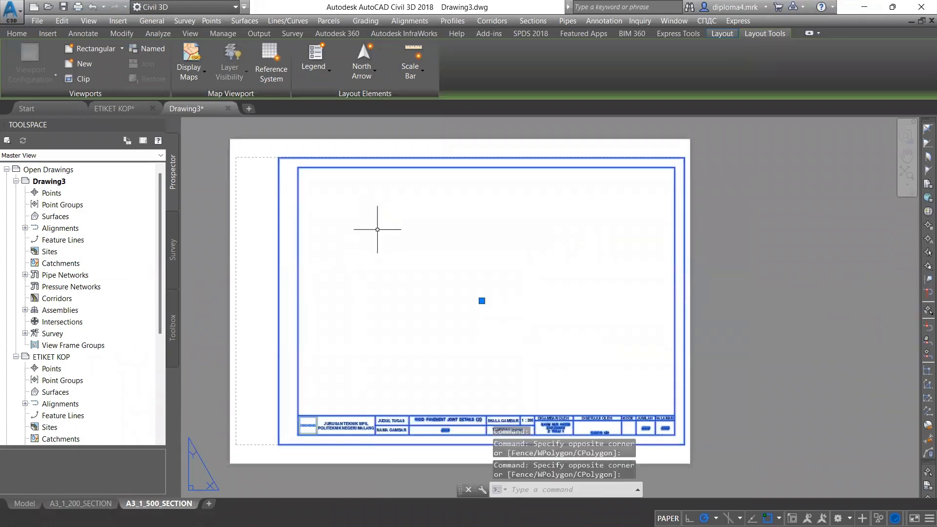
text(EPL)
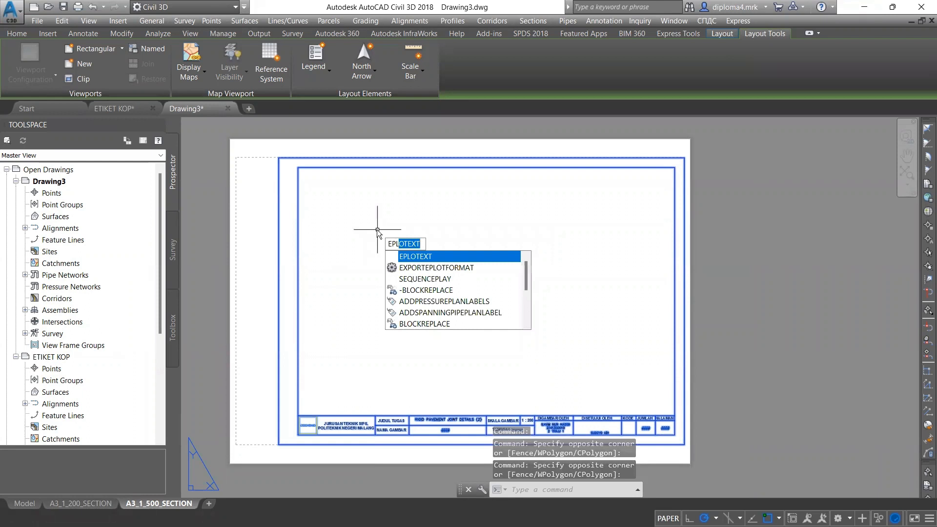
key(BackSpace)
key(BackSpace)
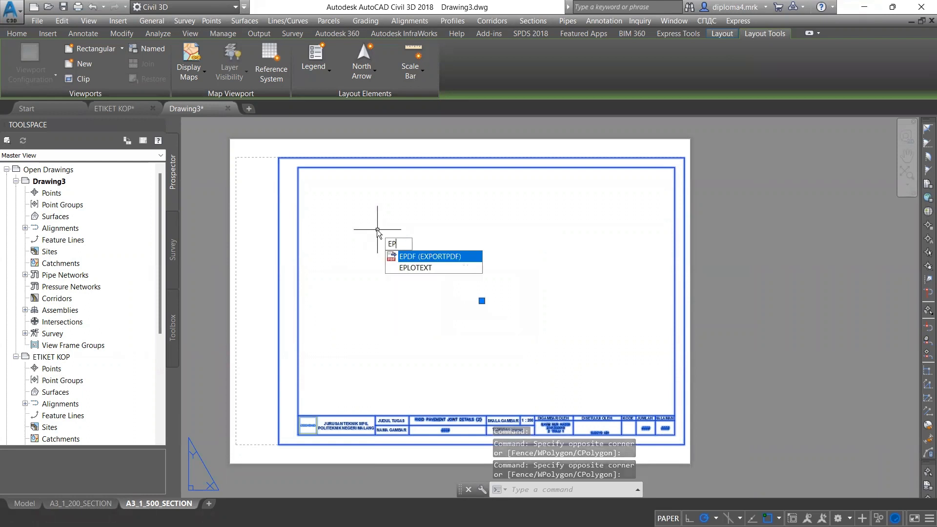
text(XPLODE)
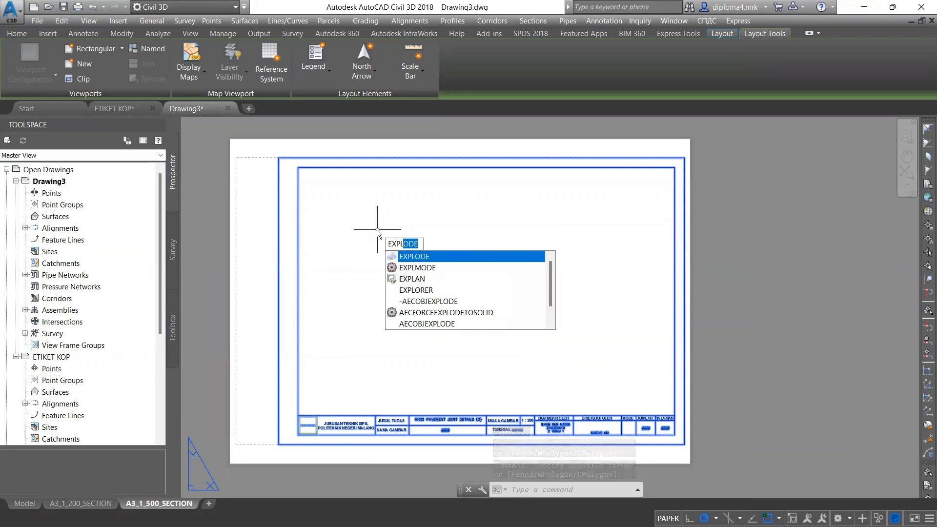
key(Return)
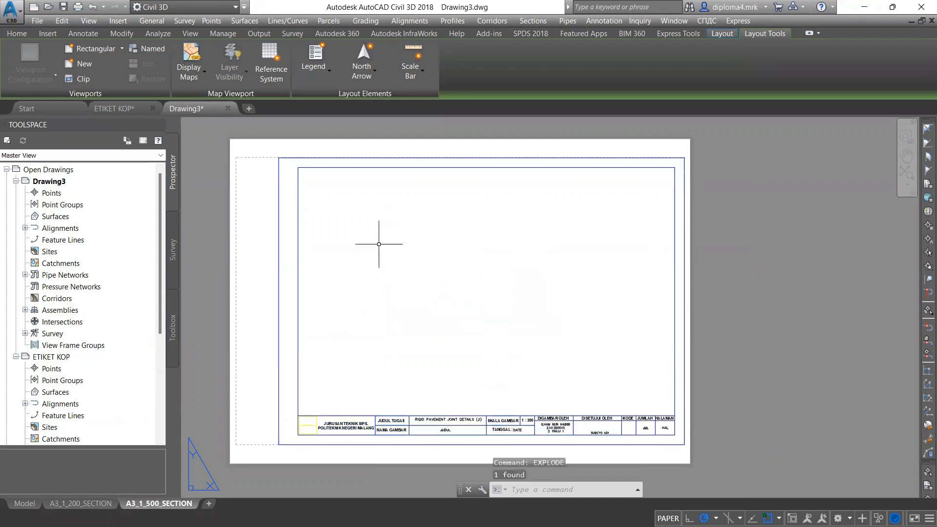
click(297, 283)
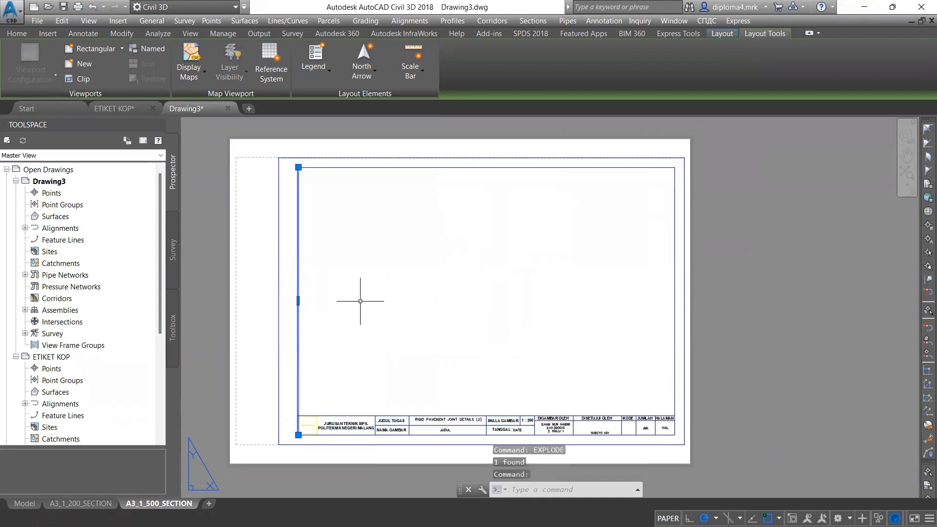
middle_drag(429, 360, 421, 342)
key(Escape)
- Change the SKALA GAMBAR text in the title block to 1 : 500
scroll(525, 369, up, 6)
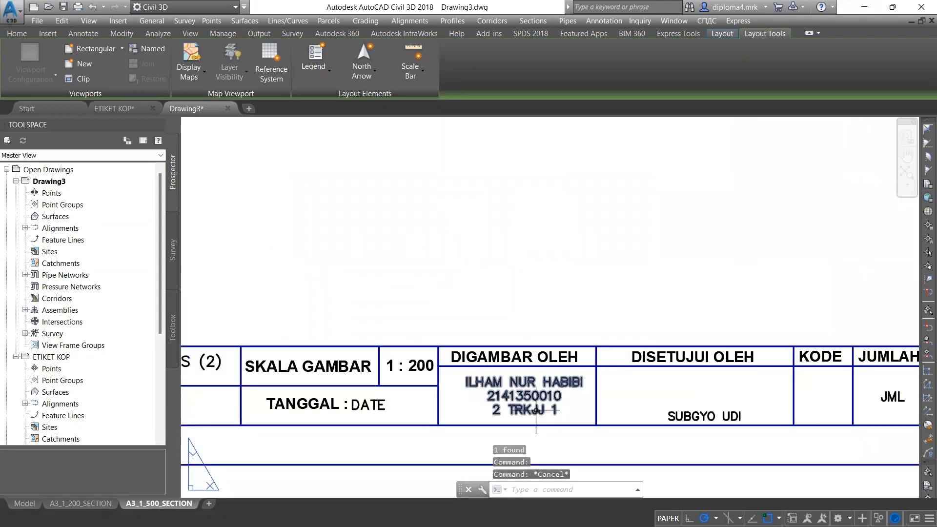
scroll(497, 364, up, 1)
middle_drag(462, 369, 512, 349)
scroll(472, 367, down, 1)
double_click(504, 338)
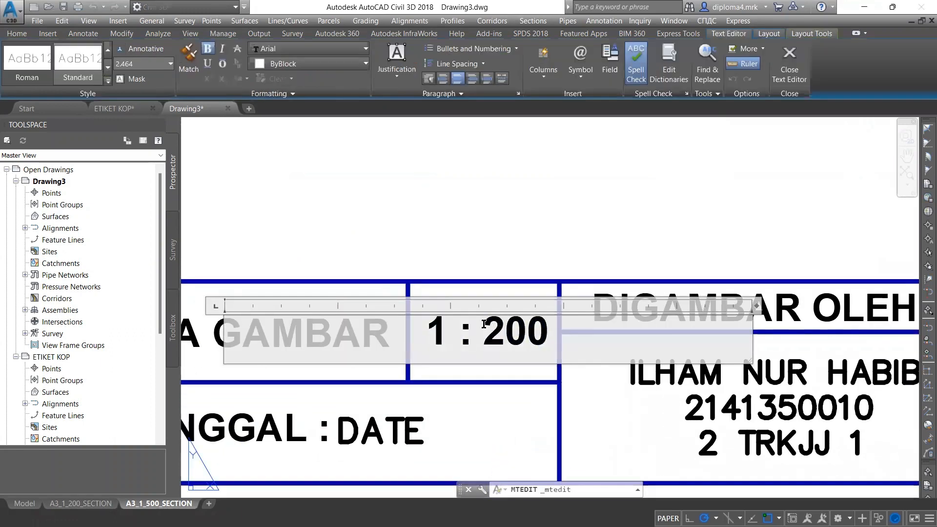
drag(483, 332, 503, 331)
text(5)
click(500, 262)
scroll(501, 209, down, 2)
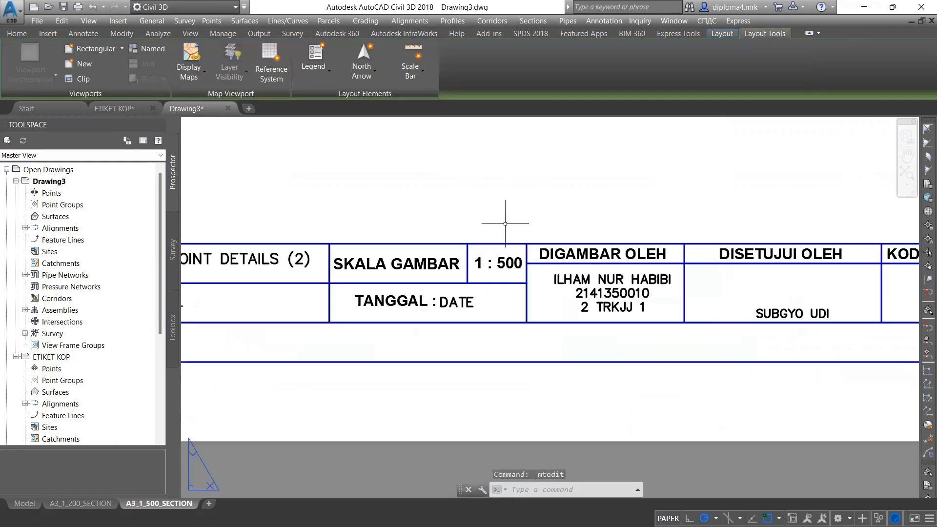
- Convert the whole sheet frame and title block into a block named A3_1_500_SECTION, with its base point at the frame's centre
scroll(527, 346, down, 1)
scroll(527, 346, down, 2)
scroll(484, 314, down, 1)
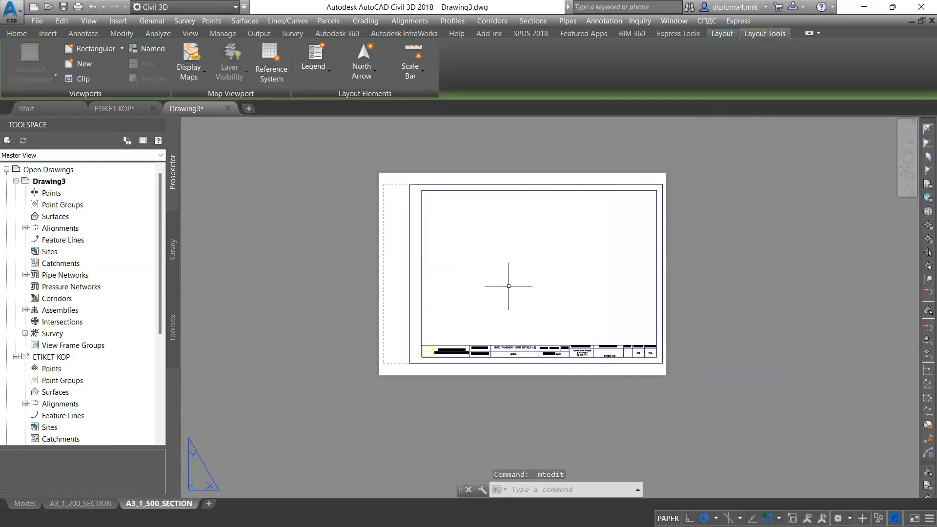
scroll(512, 285, up, 1)
middle_drag(498, 260, 476, 267)
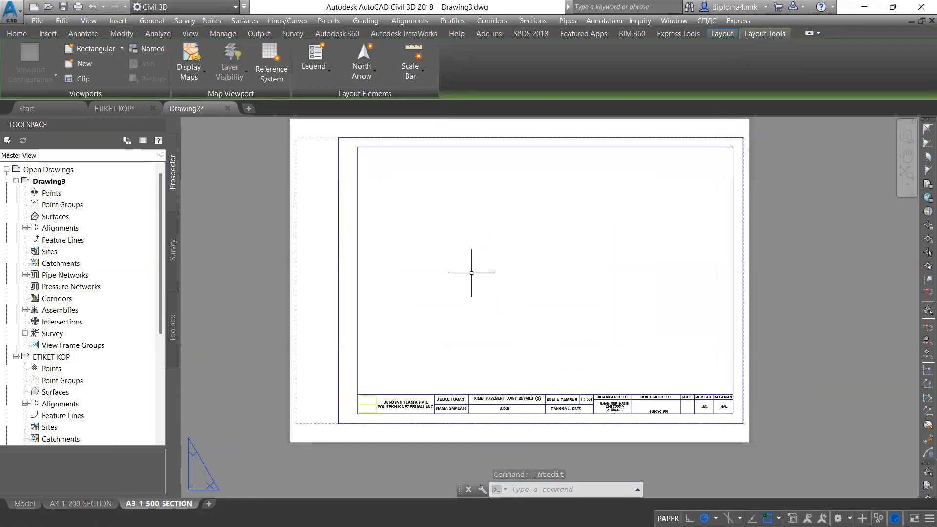
middle_drag(714, 408, 671, 416)
click(723, 442)
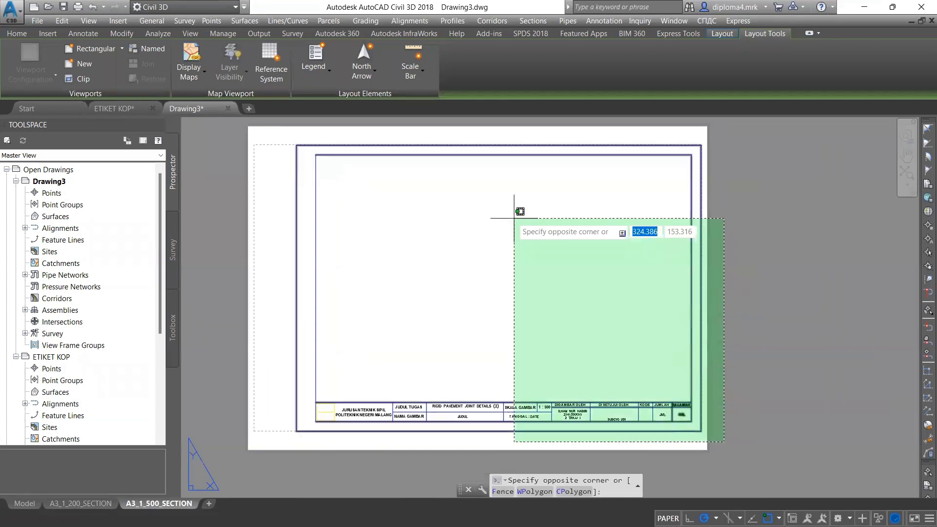
click(254, 136)
middle_drag(308, 218, 293, 238)
text(B)
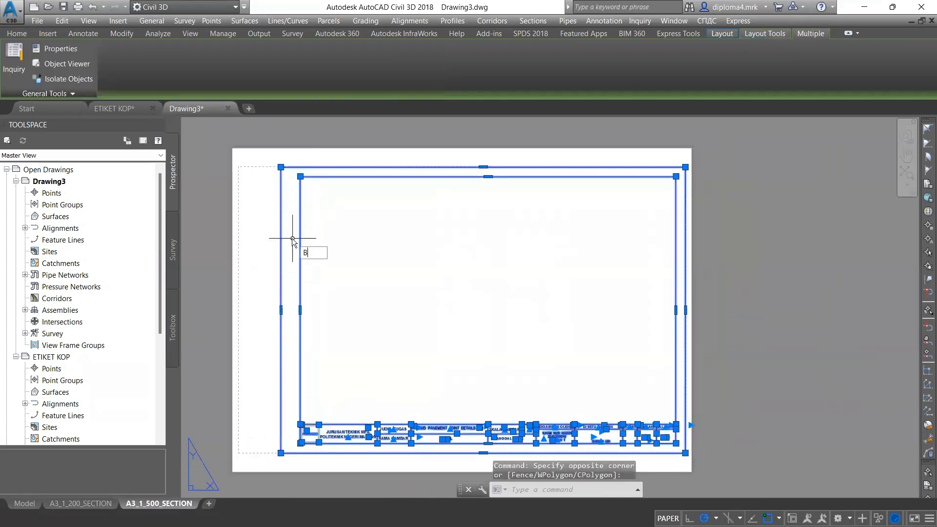
text(LOCK)
key(Return)
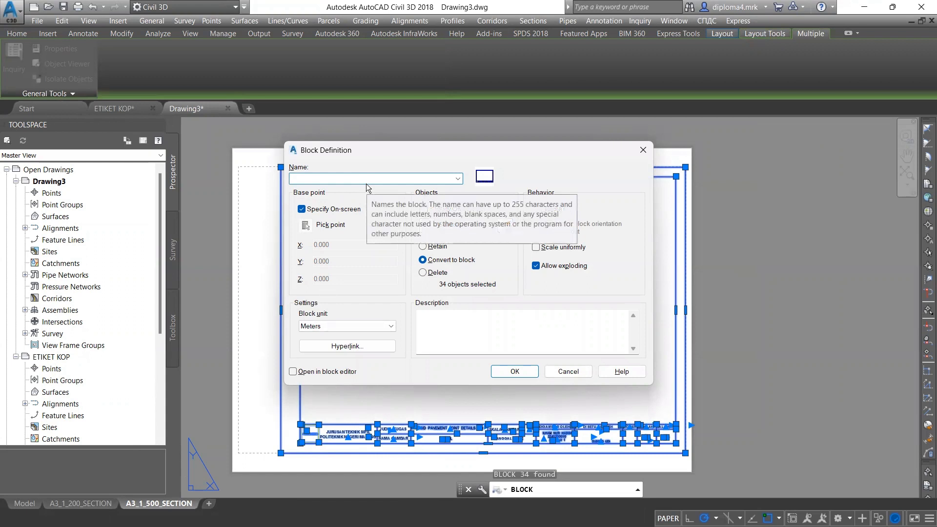
text(A3_1_500_SECTION)
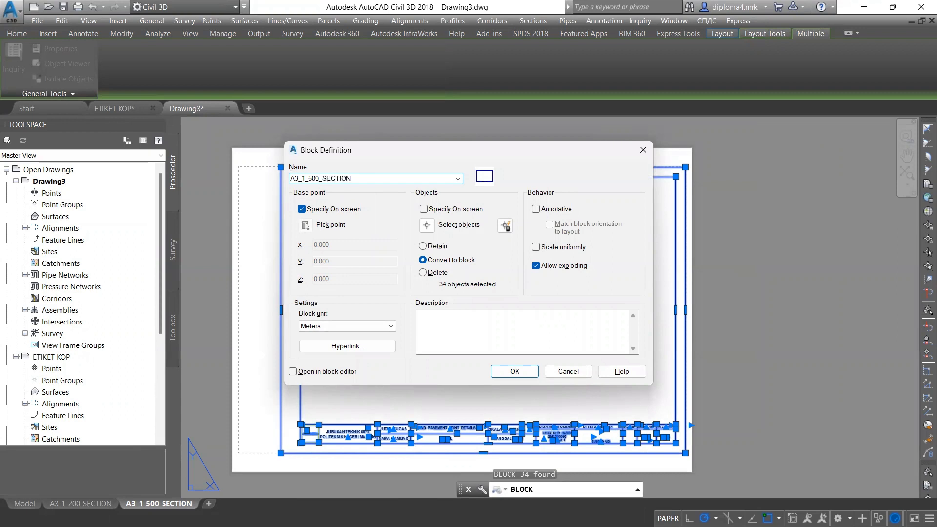
click(508, 373)
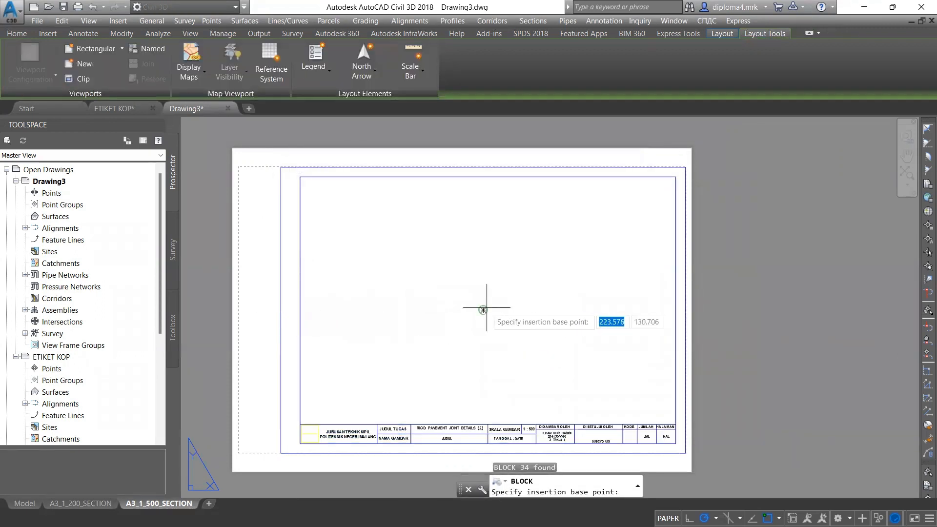
click(483, 310)
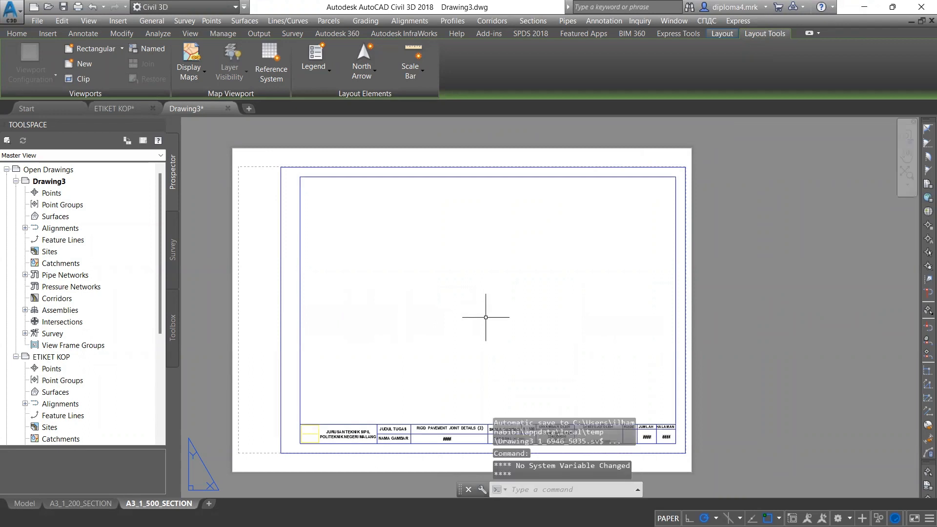
- Inspect the new sheet block as a single object and examine its JUMLAH and HALAMAN fields in the title block
click(281, 304)
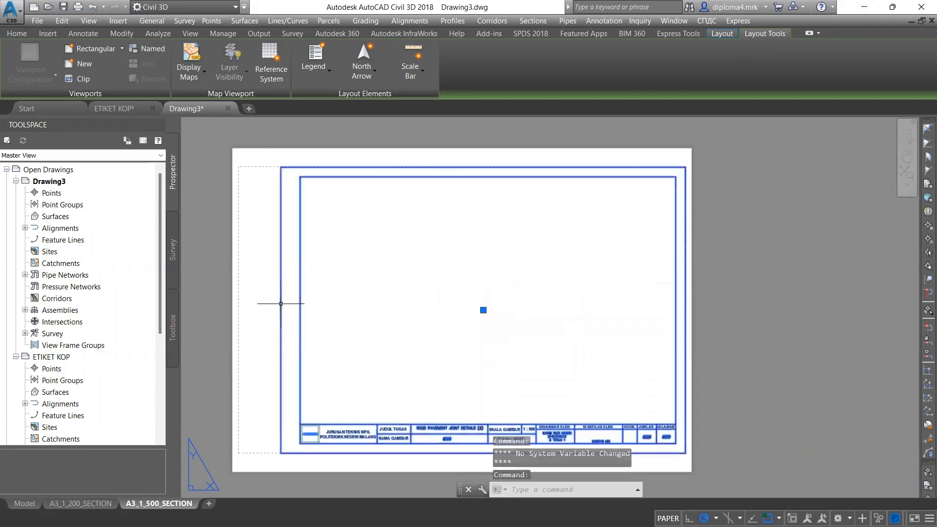
middle_drag(467, 366, 428, 335)
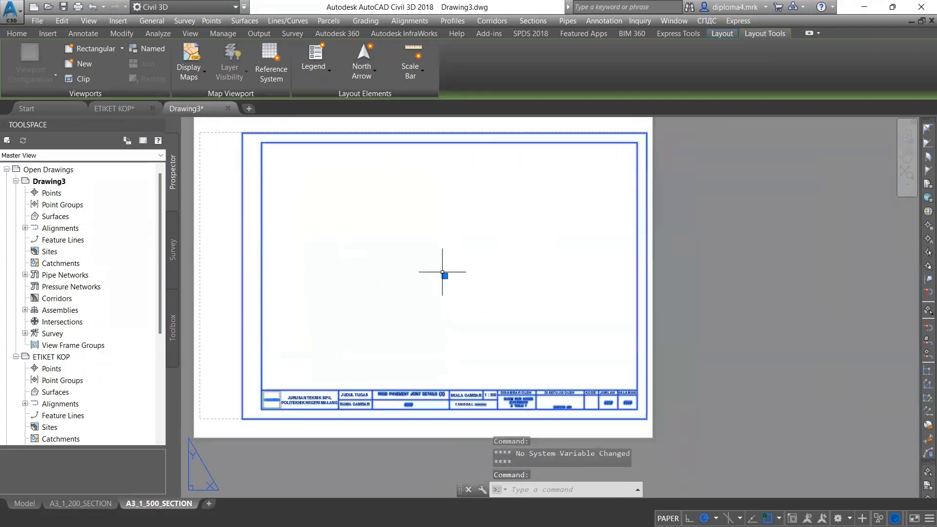
middle_drag(509, 326, 487, 273)
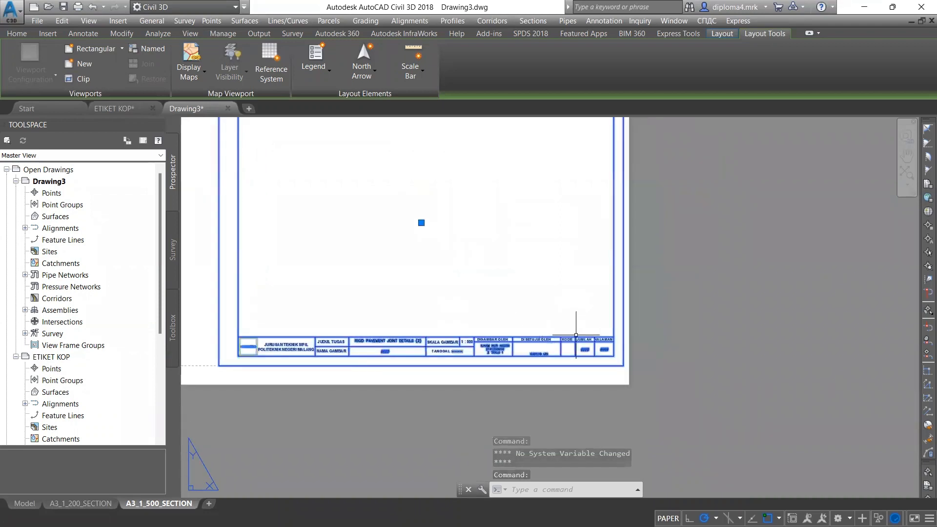
scroll(605, 339, up, 5)
key(Escape)
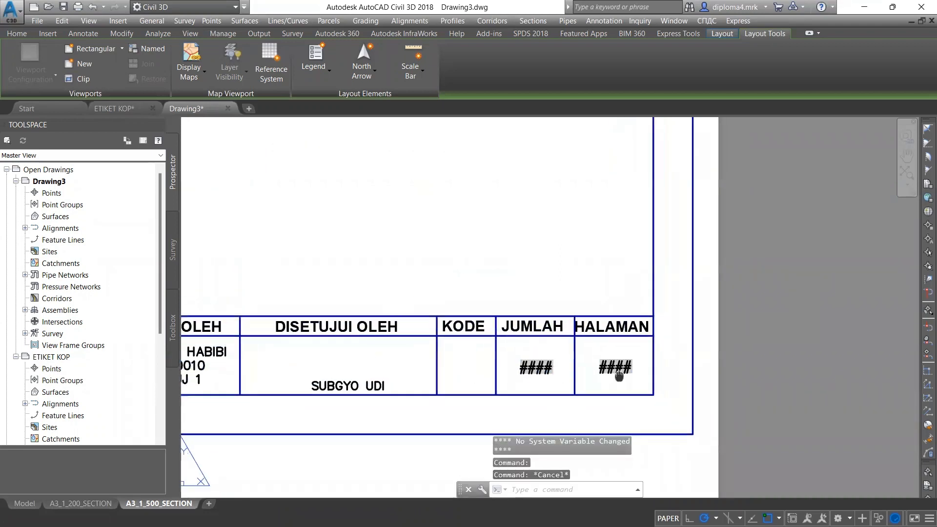
scroll(610, 356, up, 4)
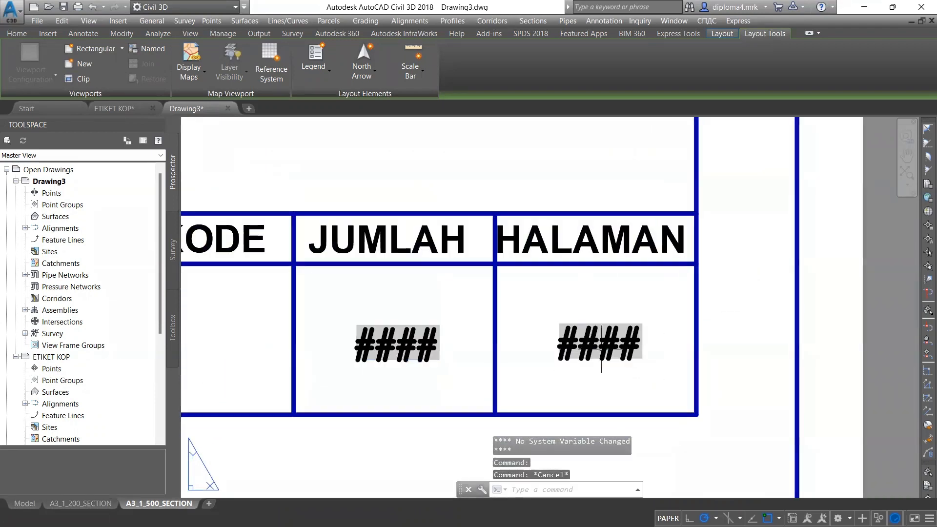
scroll(426, 356, down, 2)
middle_drag(425, 356, 605, 262)
scroll(607, 261, down, 8)
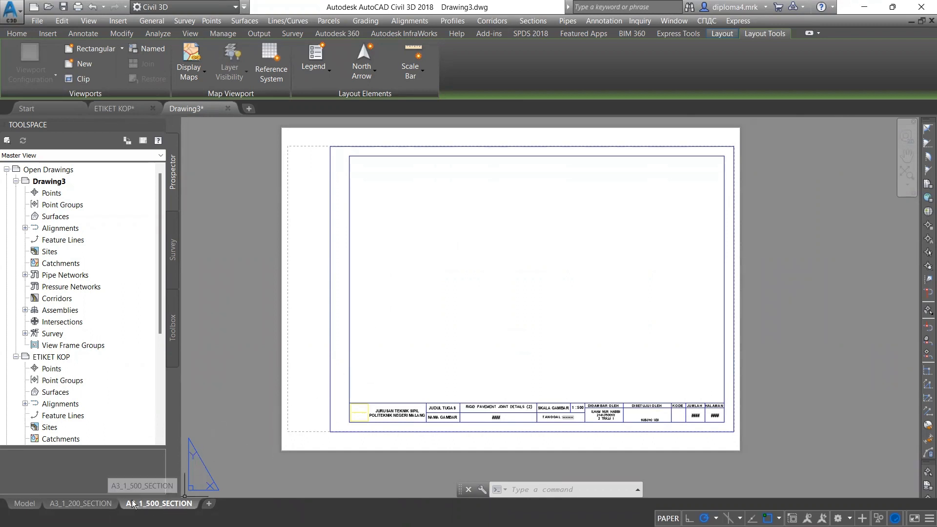
- Create a rectangular viewport of about 335 by 219 units just inside the sheet frame, above the title block
click(85, 50)
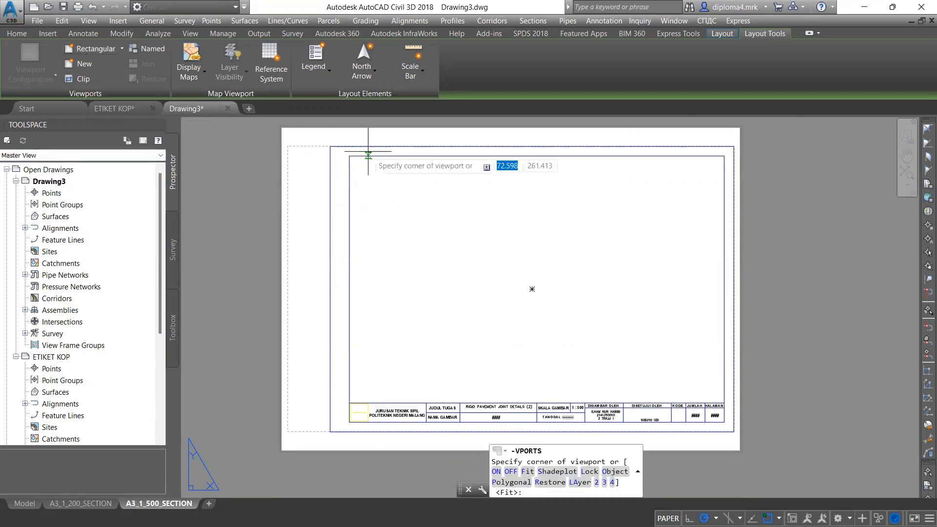
scroll(367, 151, up, 4)
click(334, 175)
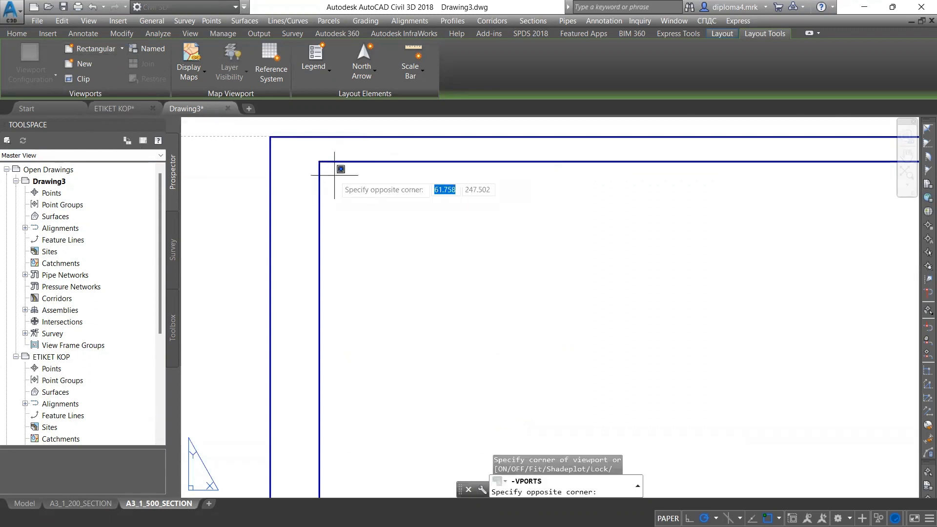
scroll(336, 176, down, 4)
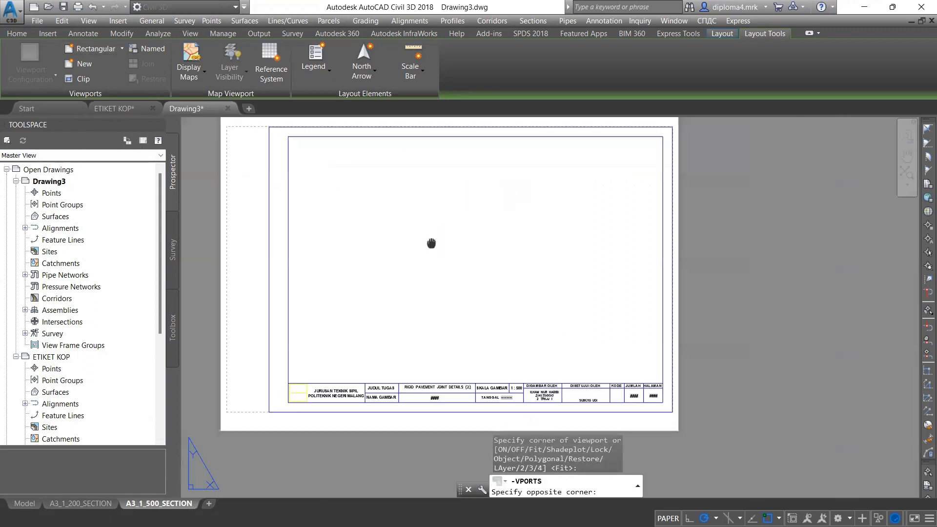
scroll(655, 352, up, 4)
scroll(581, 347, up, 4)
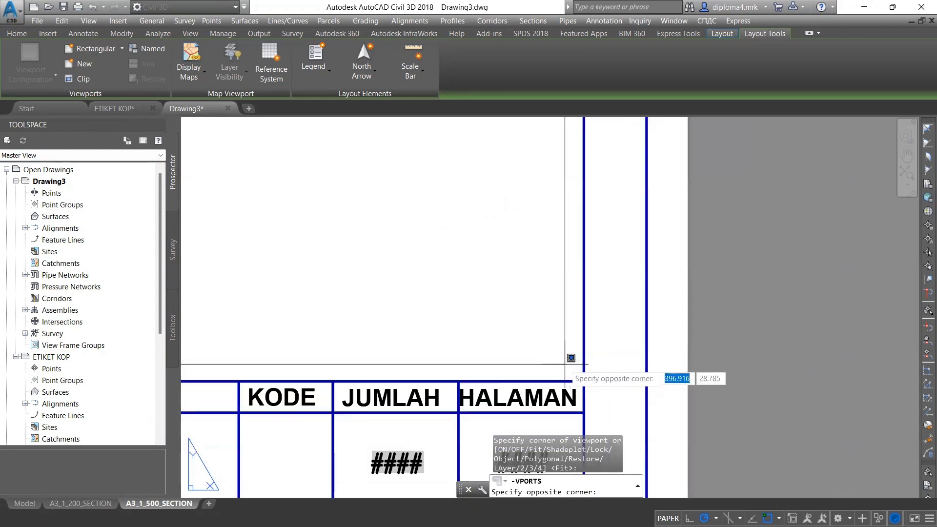
click(571, 358)
scroll(548, 335, down, 6)
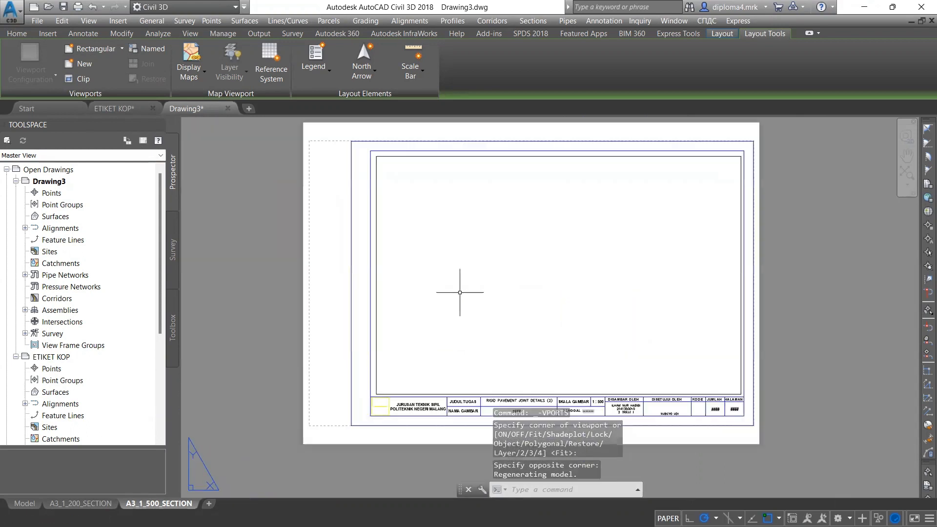
- Set the annotation scale of the A3_1_500_SECTION layout's viewport to 1:500
click(376, 257)
right_click(378, 244)
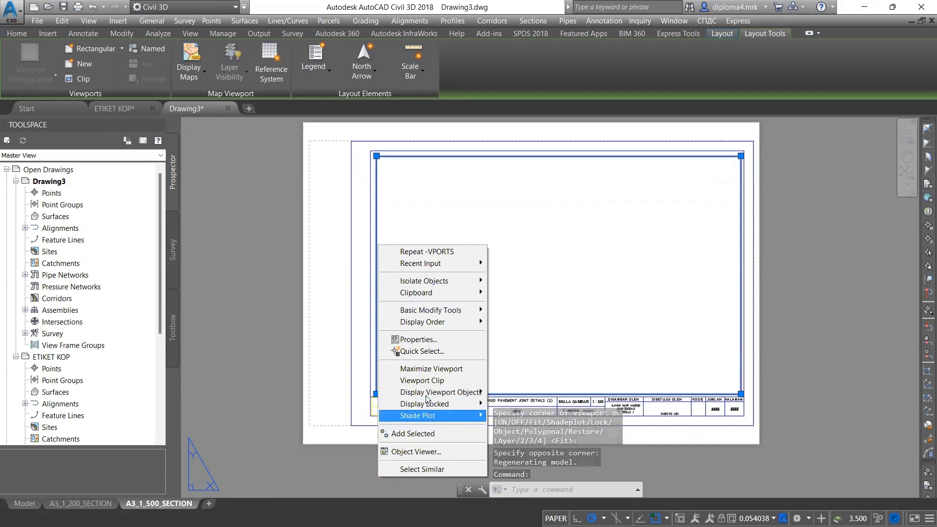
click(431, 339)
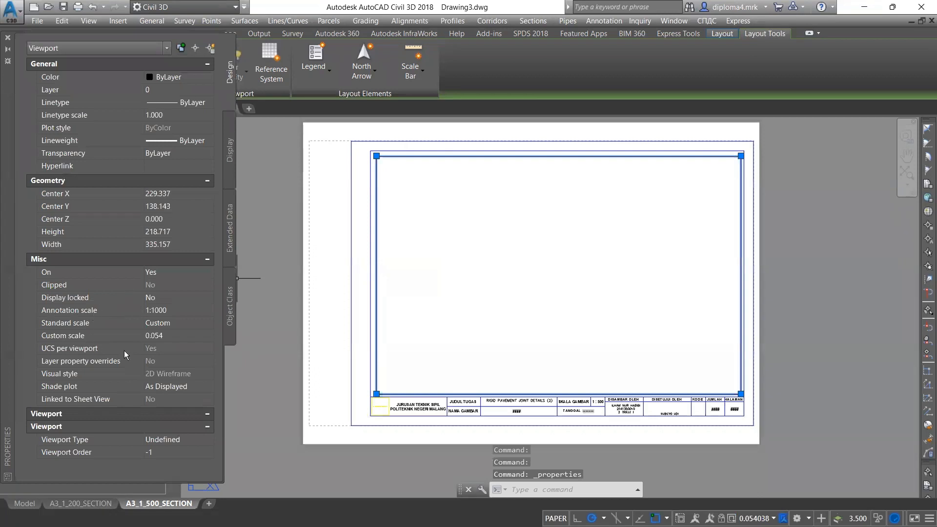
click(159, 309)
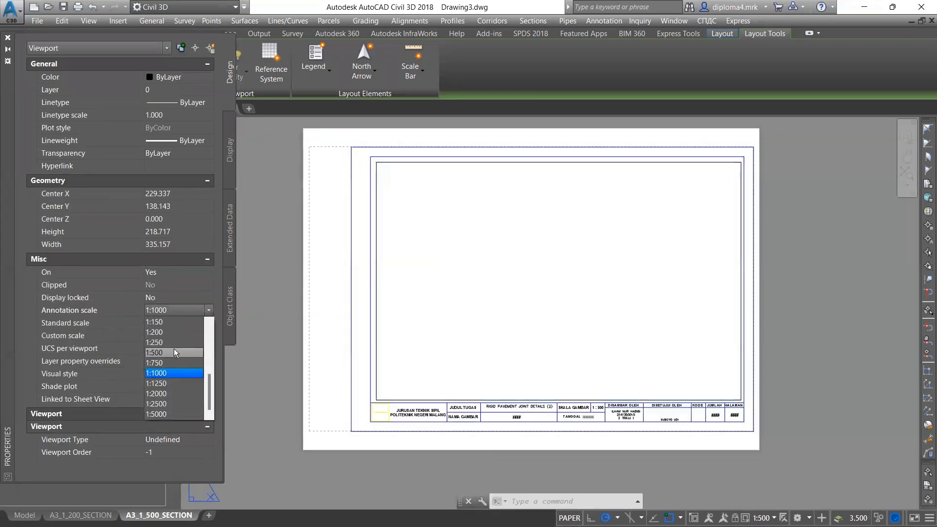
click(174, 352)
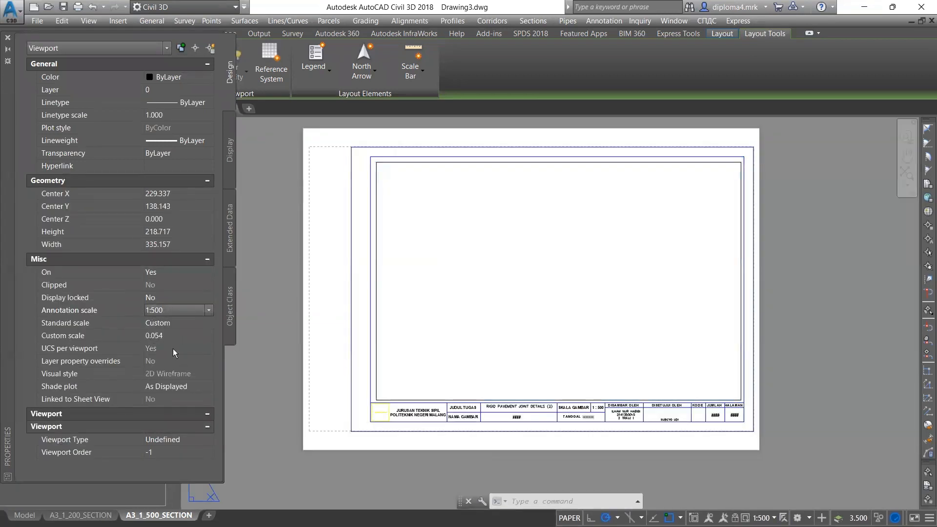
- Set the 1:500 viewport's type to Section and lock its display
click(163, 439)
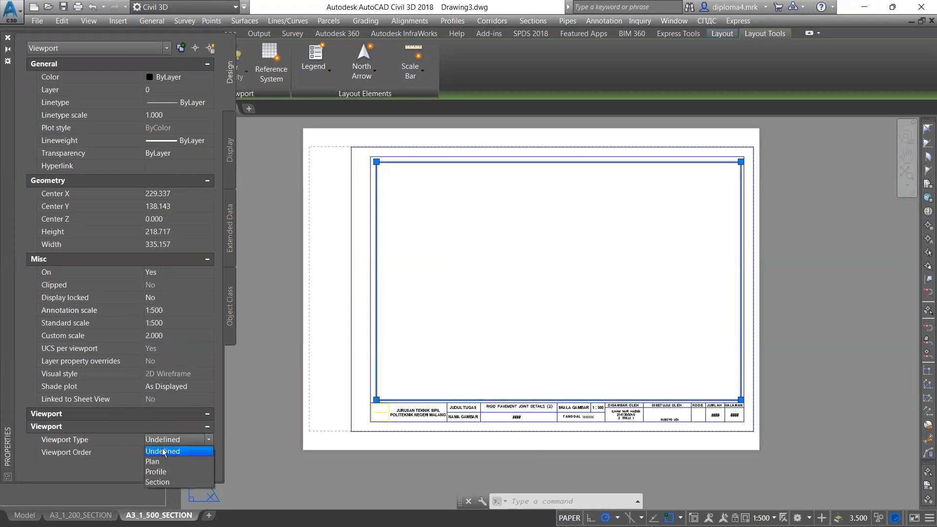
click(159, 482)
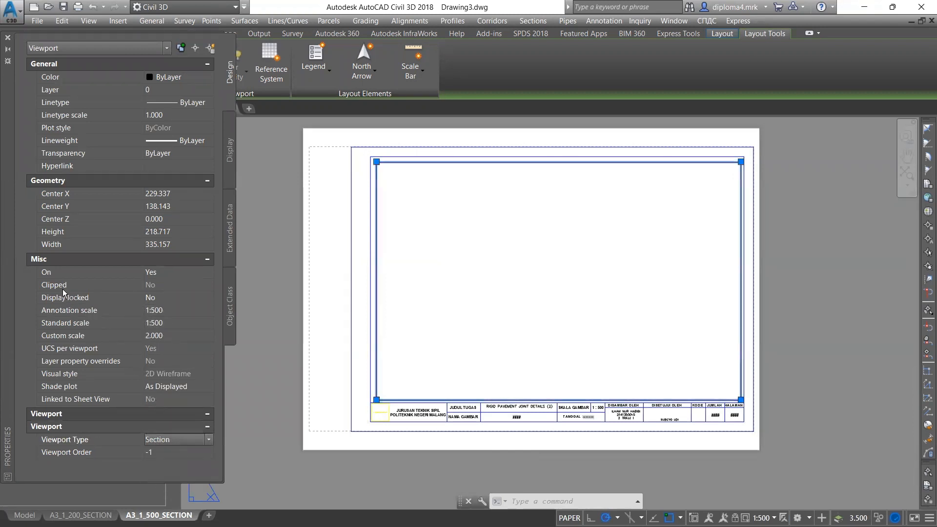
click(151, 299)
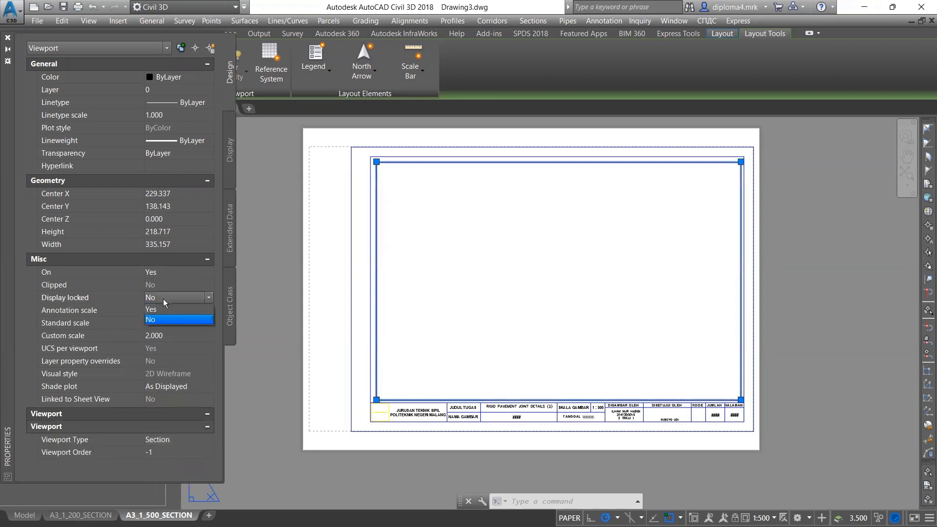
click(168, 308)
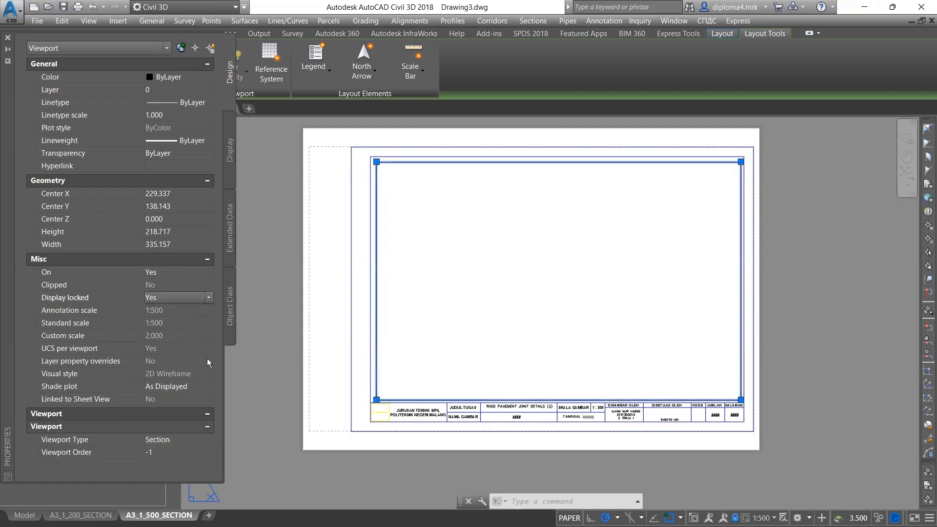
click(8, 41)
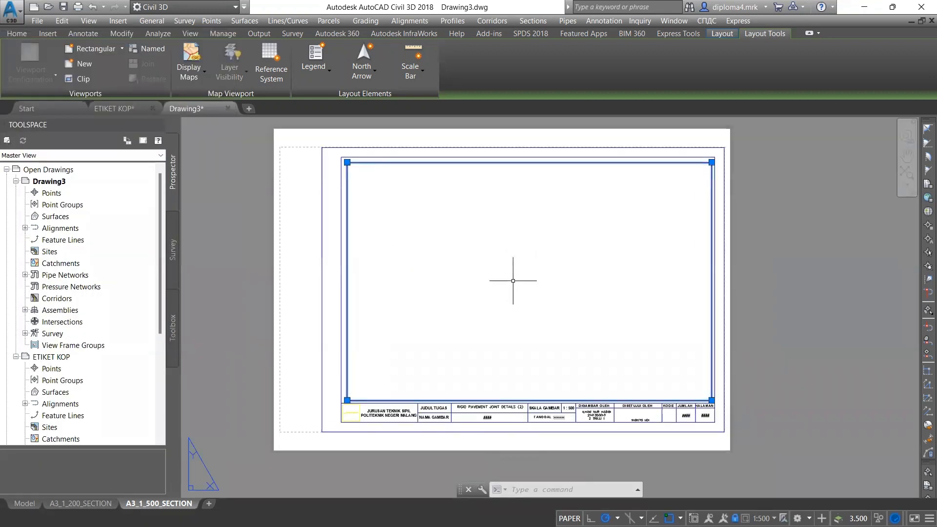
key(Escape)
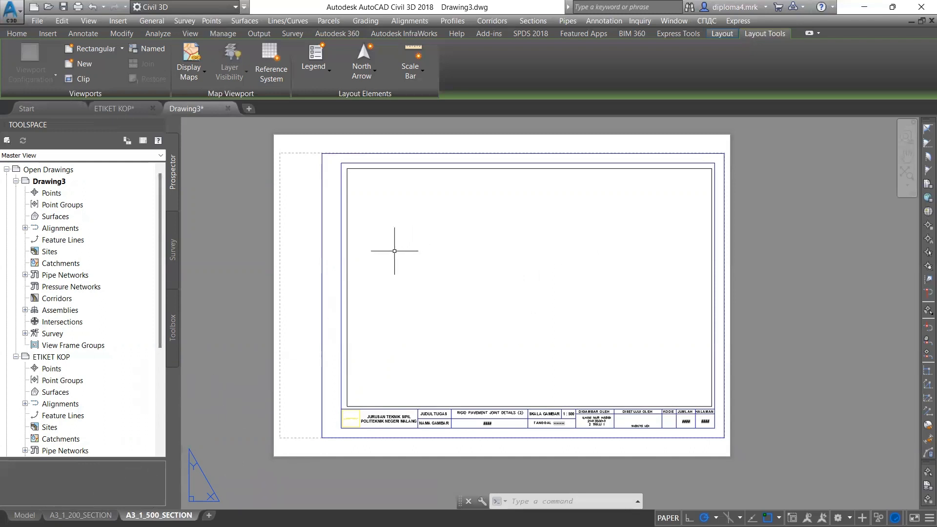
- Create a copy of the A3_1_200_SECTION layout at the end of the layout list
mouse_move(63, 516)
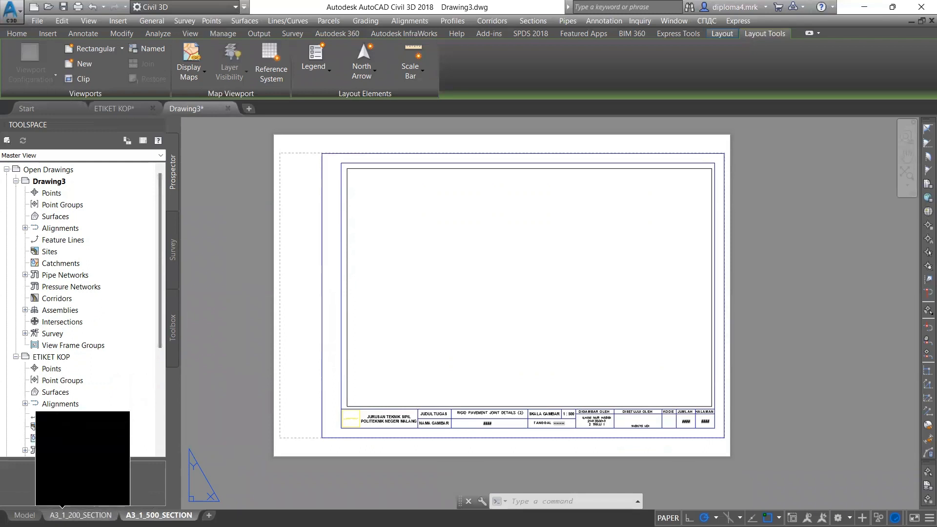
click(81, 515)
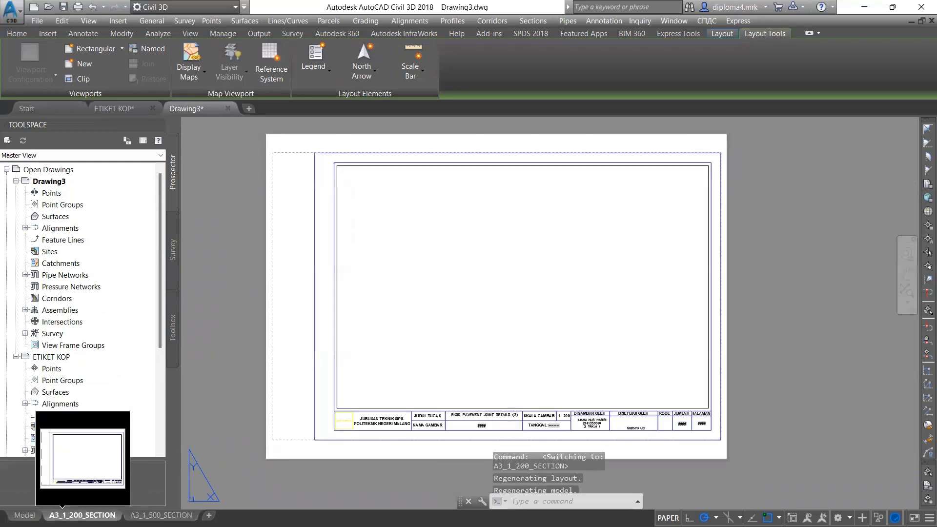
right_click(81, 516)
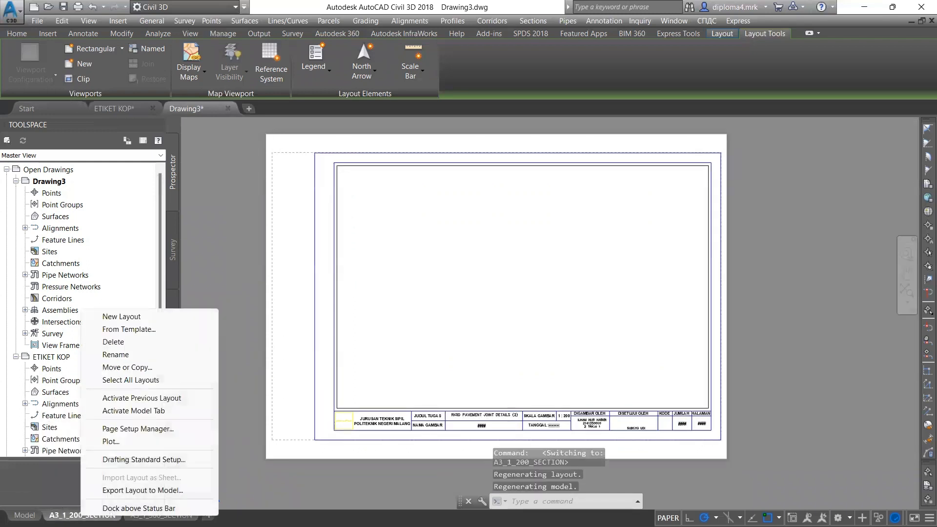
click(130, 368)
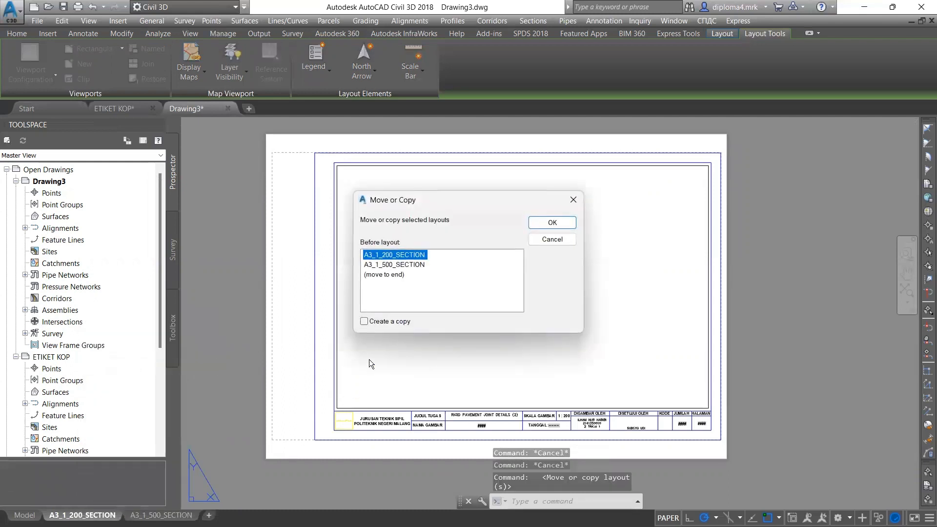
click(373, 275)
click(364, 321)
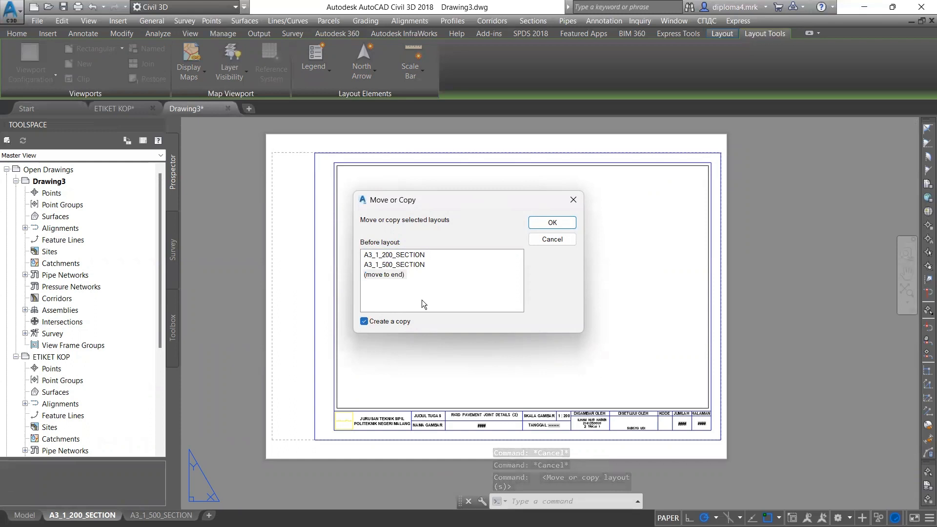
click(550, 223)
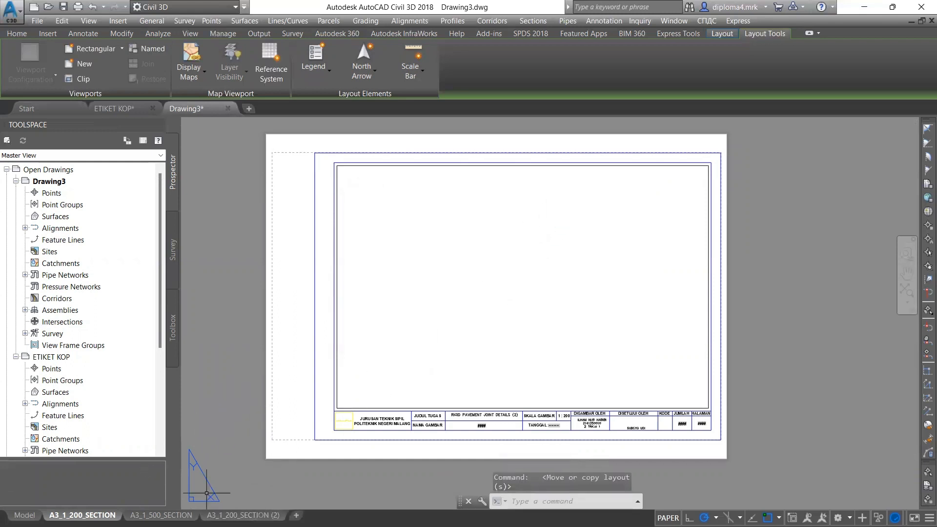
- Rename the copied 1:200 layout as A3_1_200_PLAND & PROFIL
mouse_move(230, 517)
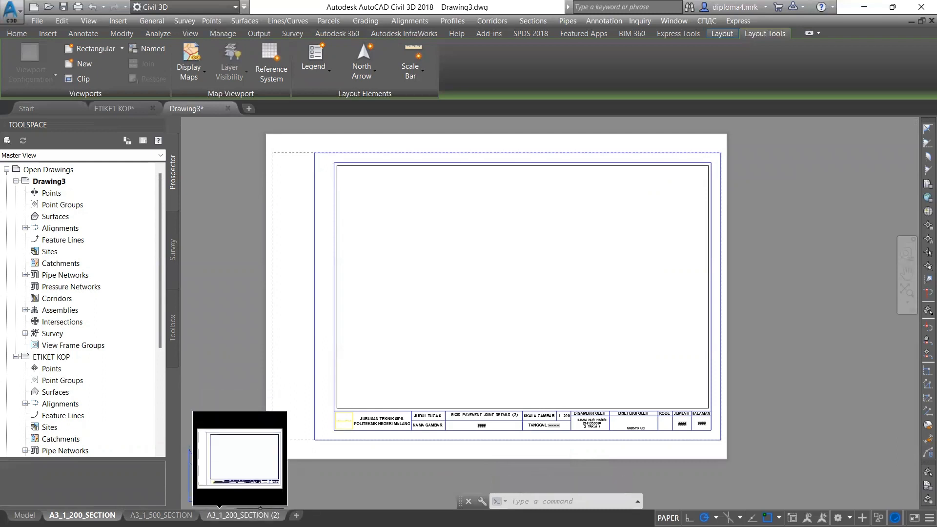
click(229, 516)
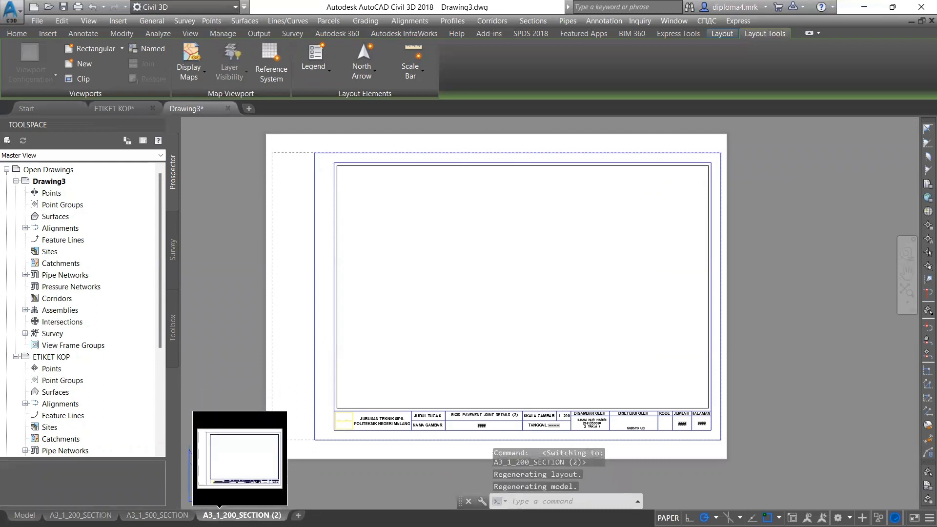
right_click(254, 515)
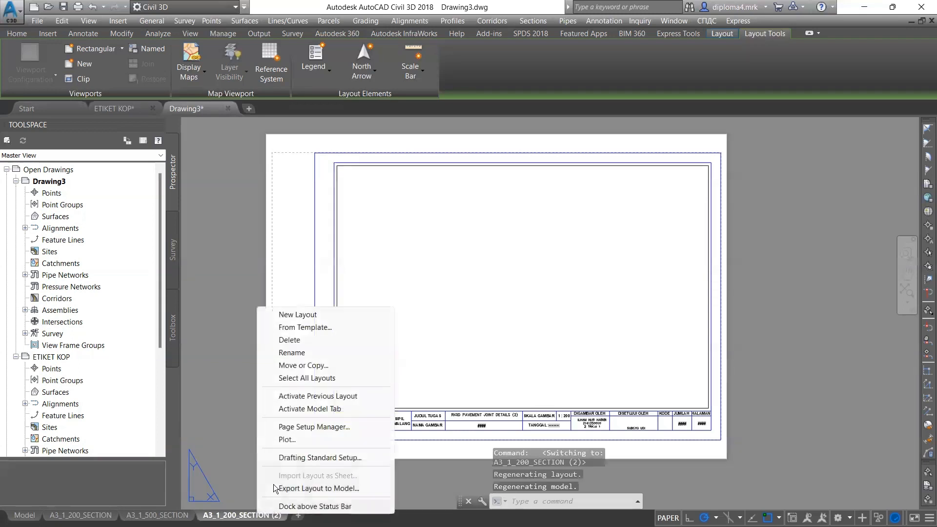
click(299, 359)
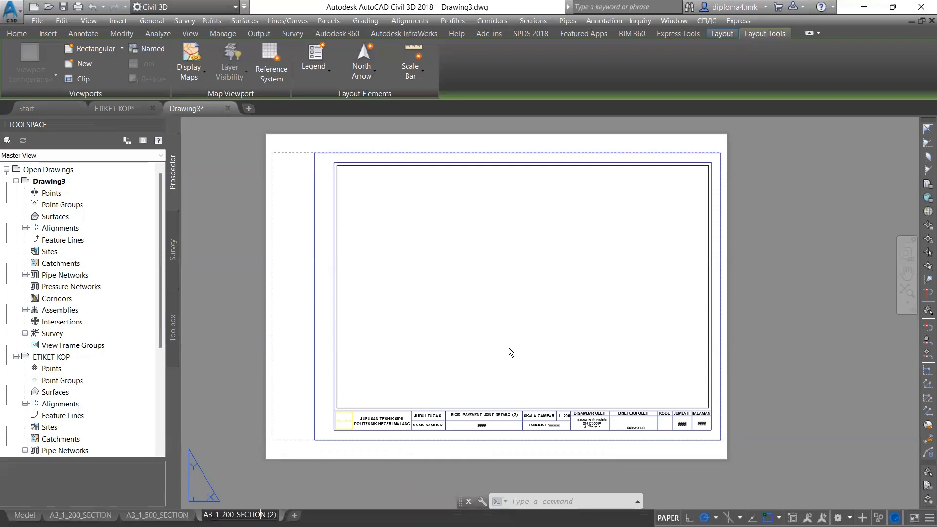
key(BackSpace)
key(BackSpace)
key(BackSpace)
key(BackSpace)
key(BackSpace)
key(BackSpace)
key(BackSpace)
key(BackSpace)
key(BackSpace)
key(BackSpace)
key(BackSpace)
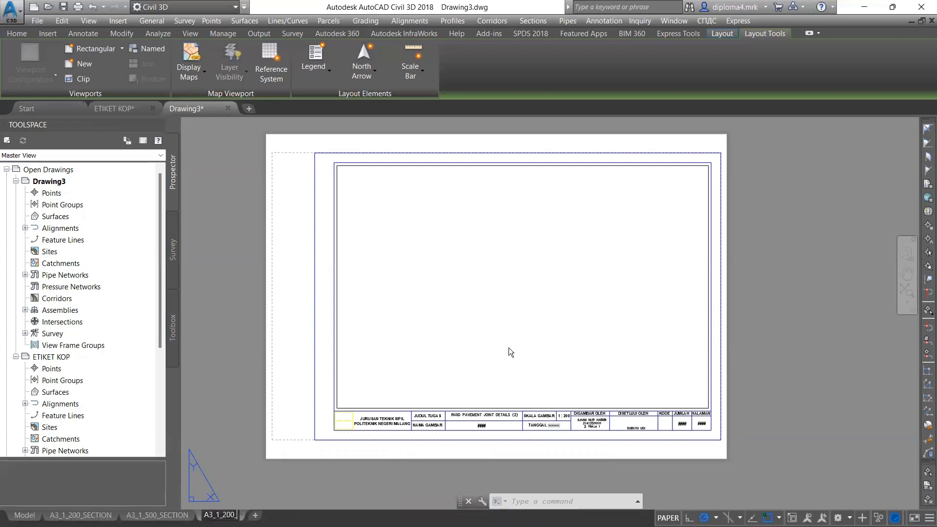
text(PLAND)
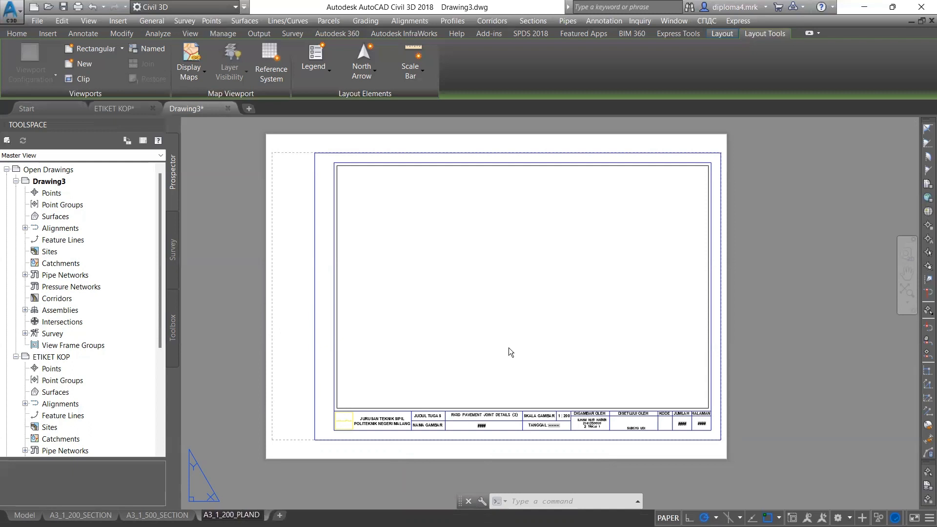
text( & PROFIL)
key(Return)
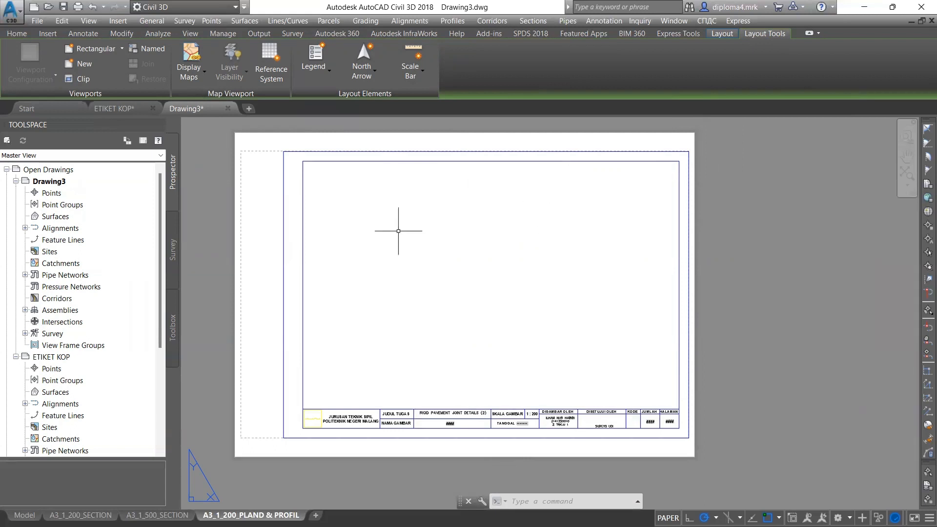
- Compare the Two: Vertical and Two: Horizontal arrangements for new viewports and choose Two: Horizontal
click(85, 67)
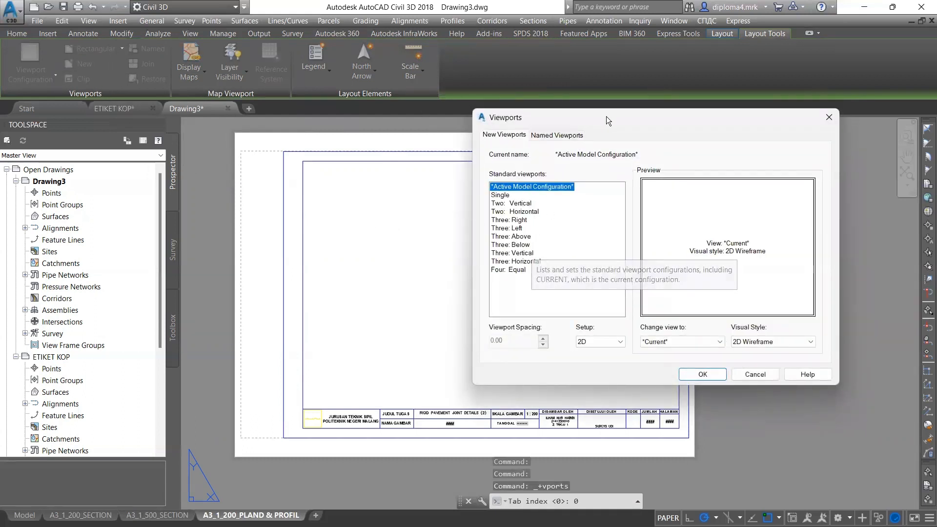
drag(596, 122, 654, 62)
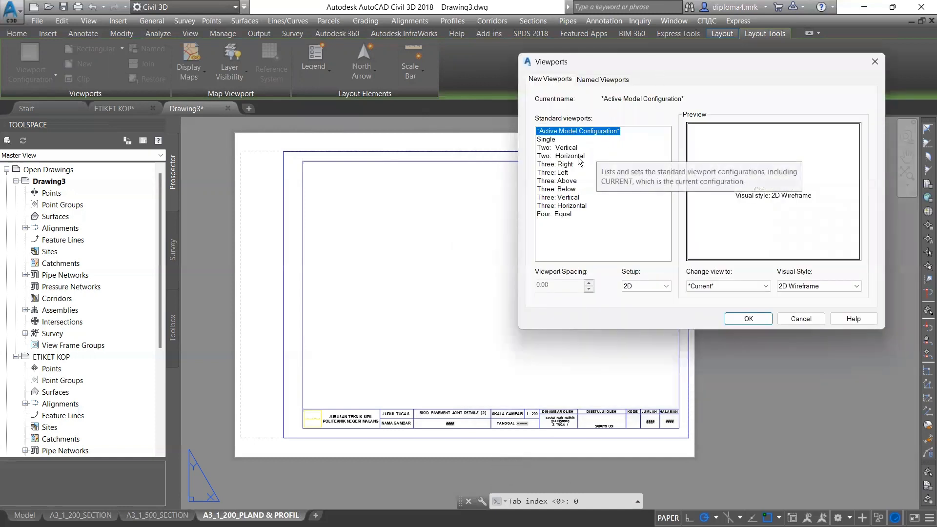
click(550, 148)
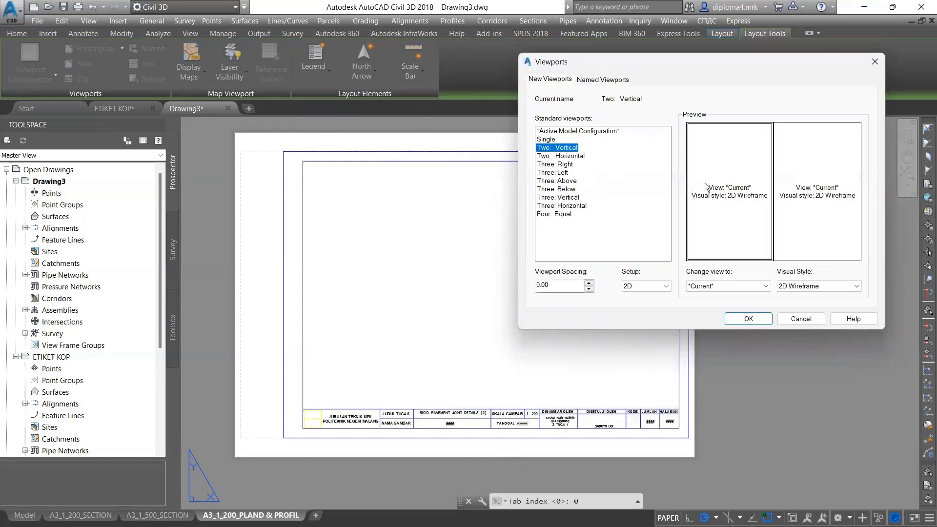
click(560, 157)
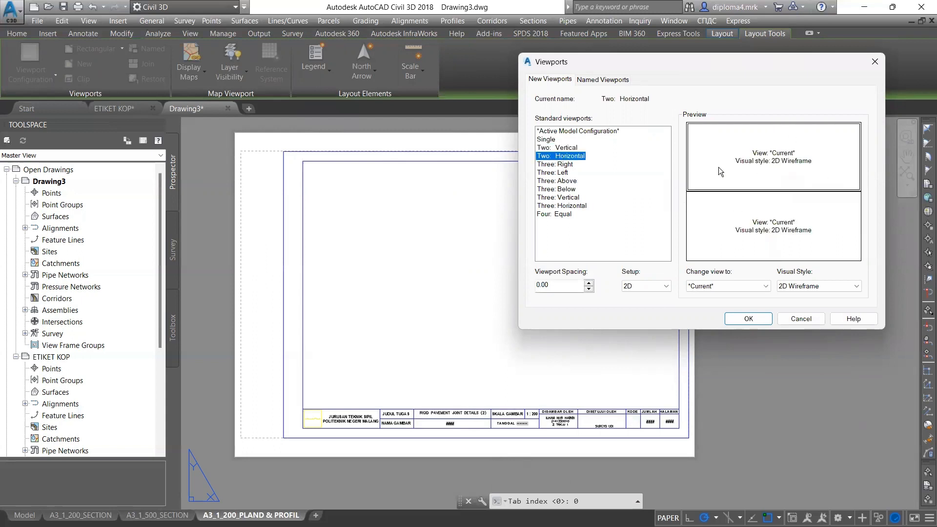
click(562, 148)
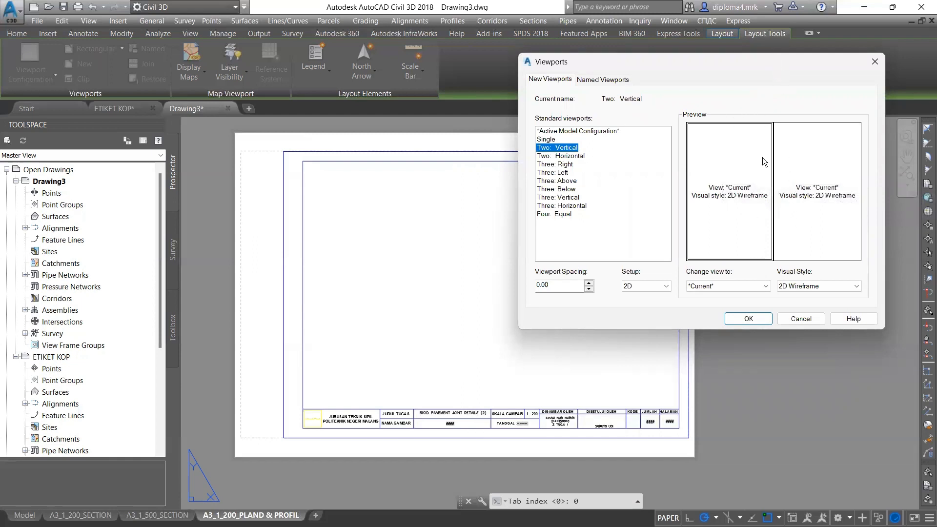
click(577, 156)
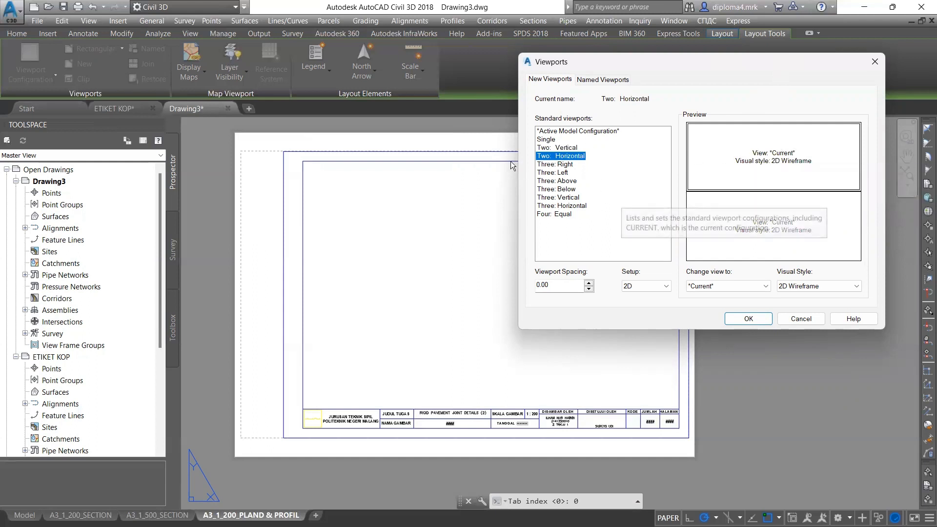
- Place the two stacked viewports just inside the sheet frame above the title block, from about (62, 247) to about (395, 31)
click(748, 319)
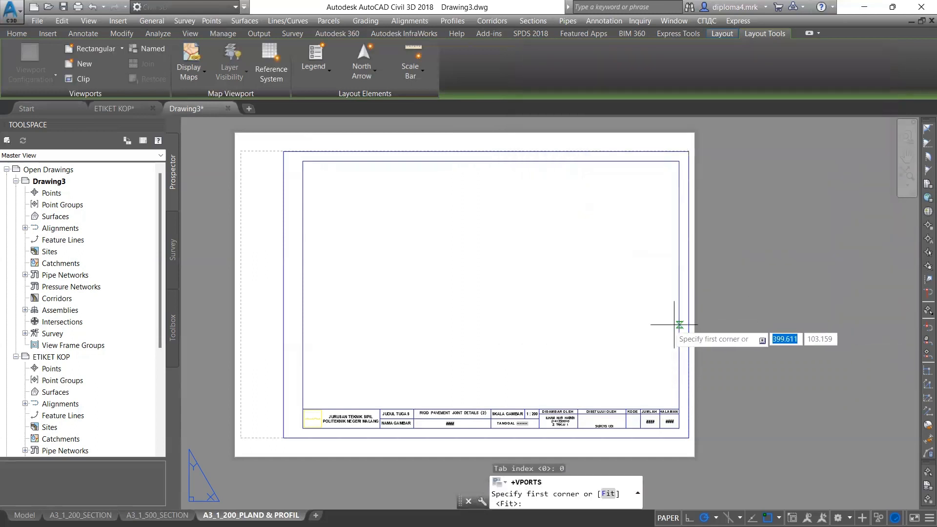
scroll(307, 159, up, 3)
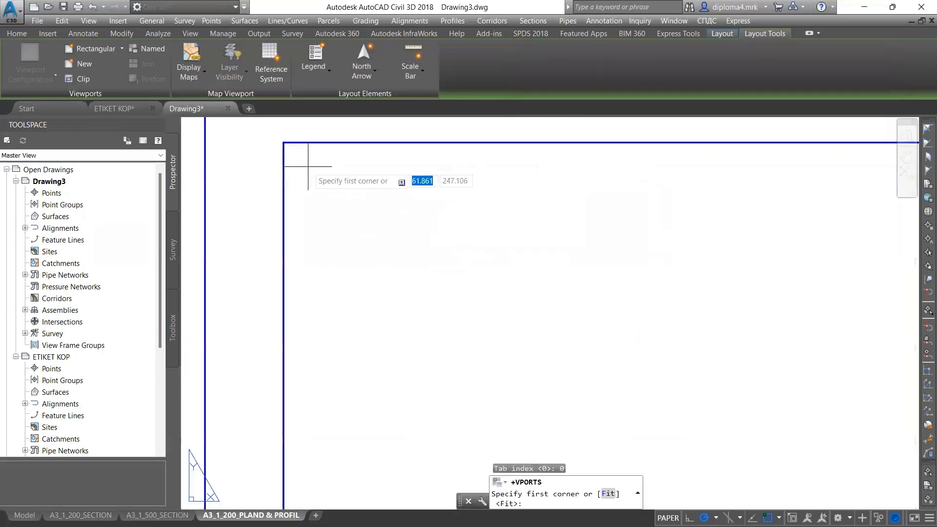
click(306, 164)
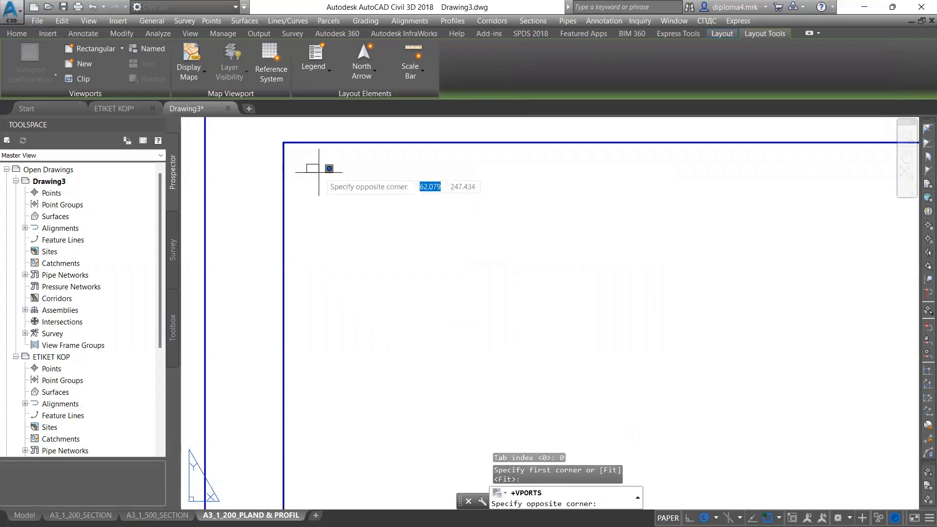
scroll(463, 205, down, 4)
scroll(491, 234, up, 1)
scroll(655, 351, up, 3)
scroll(655, 351, up, 4)
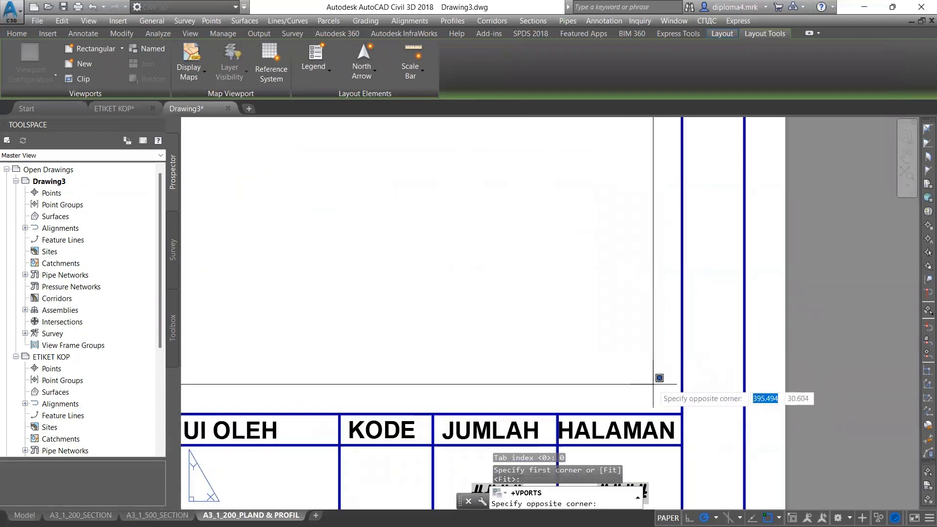
click(661, 380)
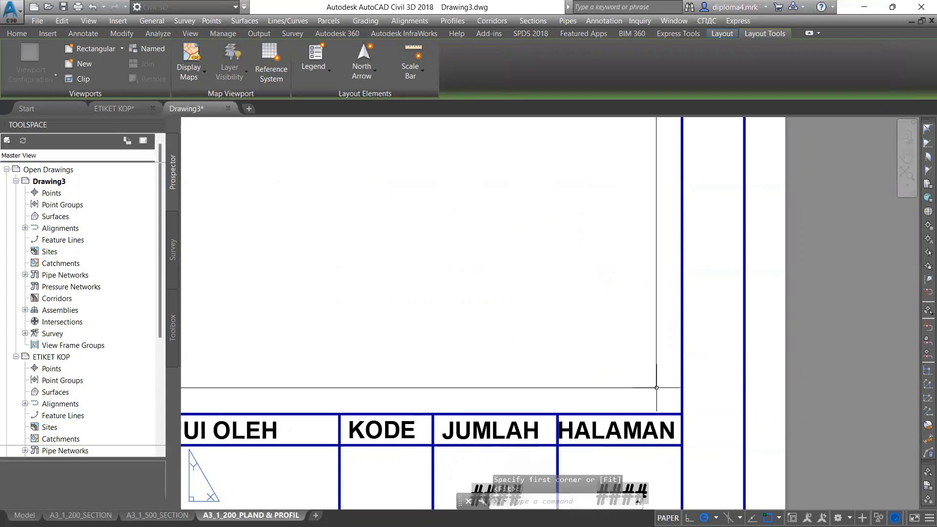
scroll(648, 373, down, 8)
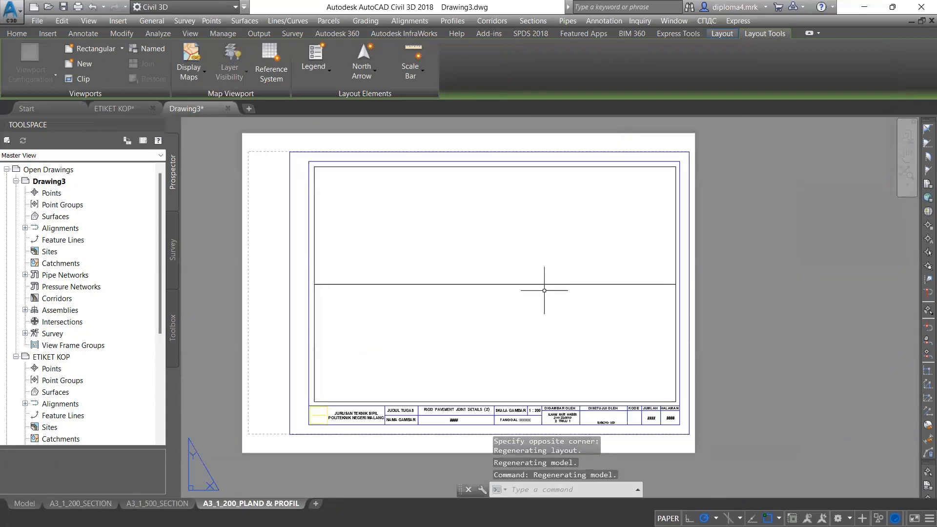
- Set the upper viewport's annotation scale to 1:200 in its properties
scroll(542, 283, up, 2)
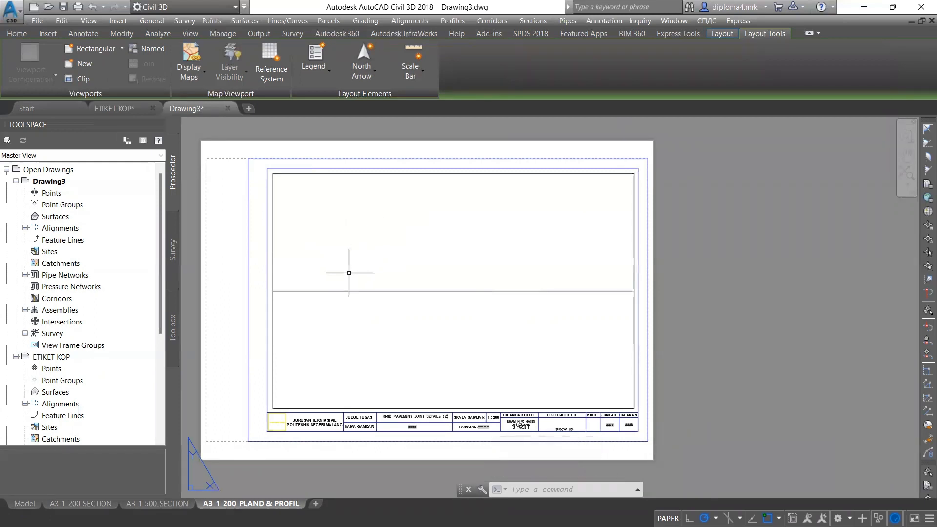
click(274, 262)
right_click(274, 262)
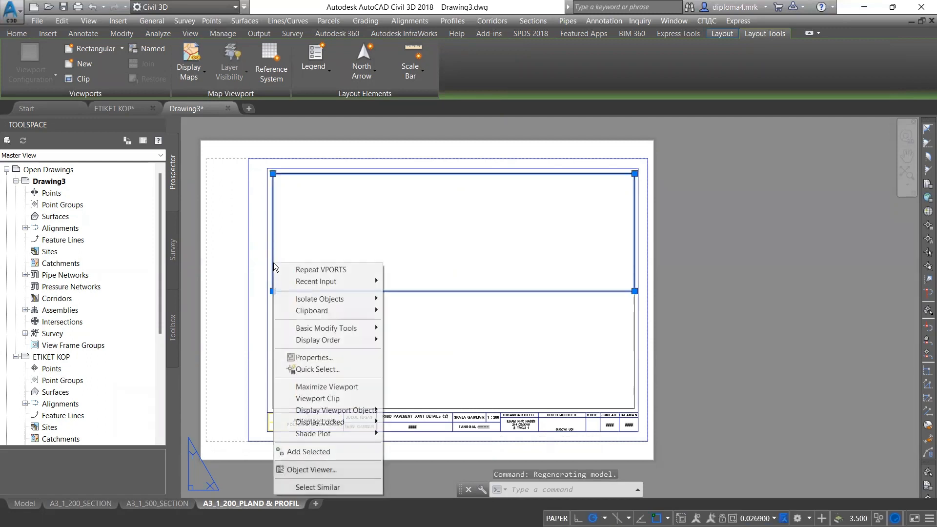
click(310, 359)
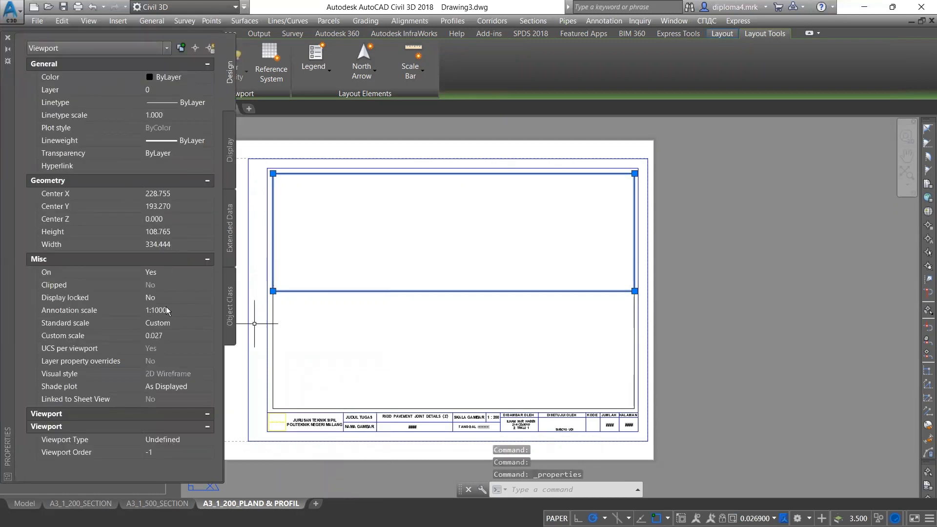
click(180, 311)
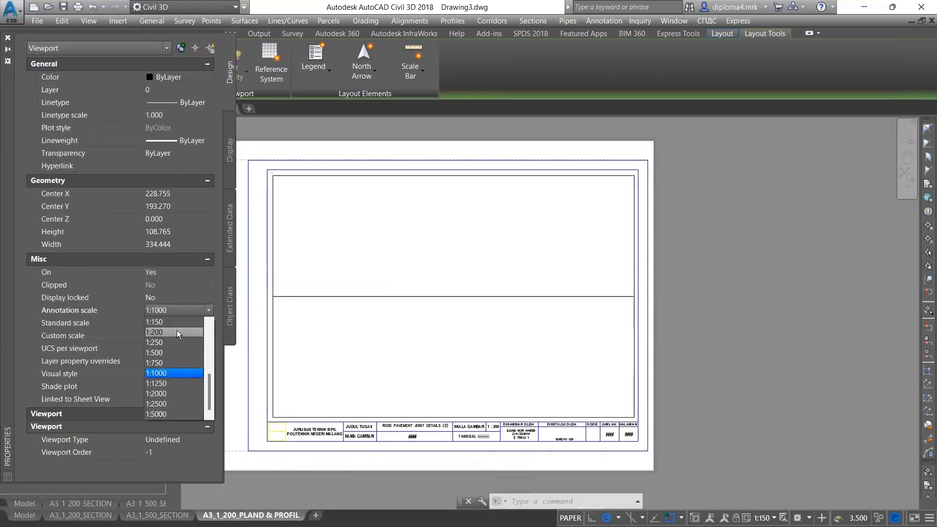
click(177, 332)
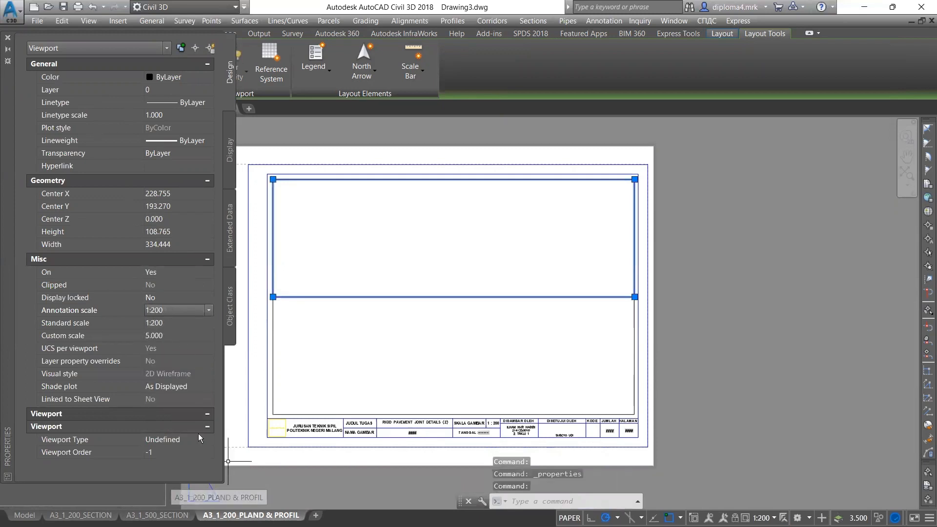
- Set the upper viewport's type to Plan and lock its display
click(165, 439)
click(165, 438)
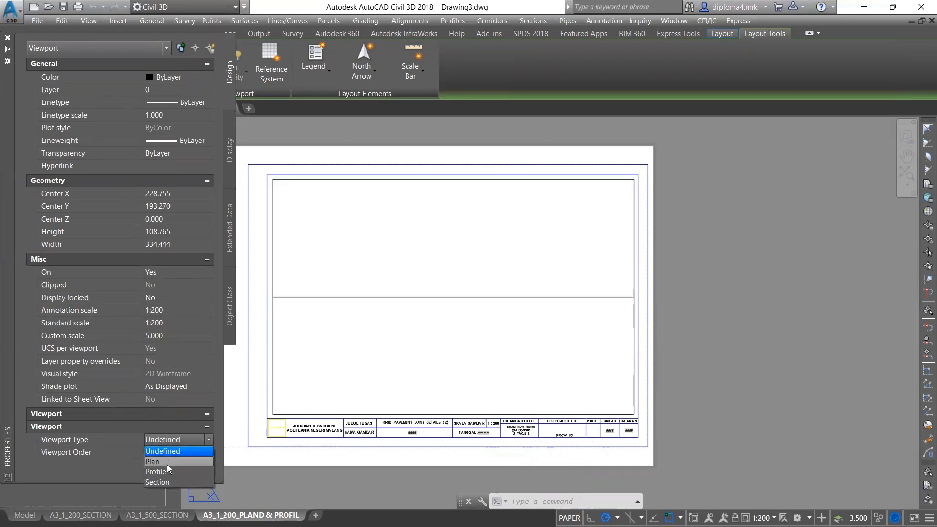
click(168, 463)
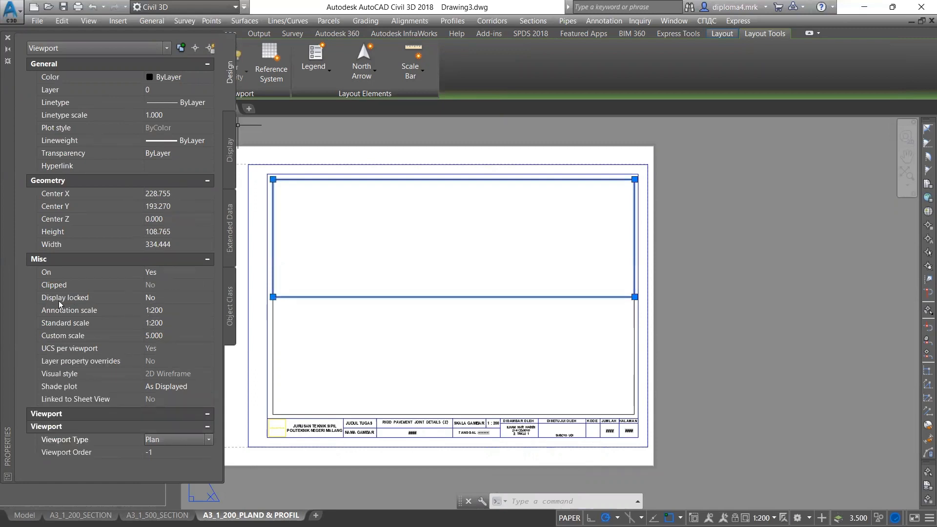
click(159, 299)
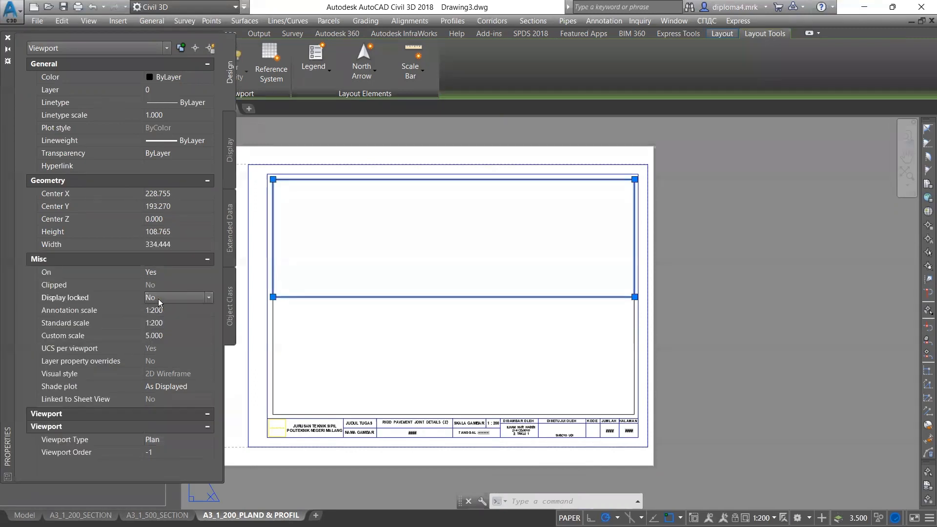
click(159, 299)
click(159, 309)
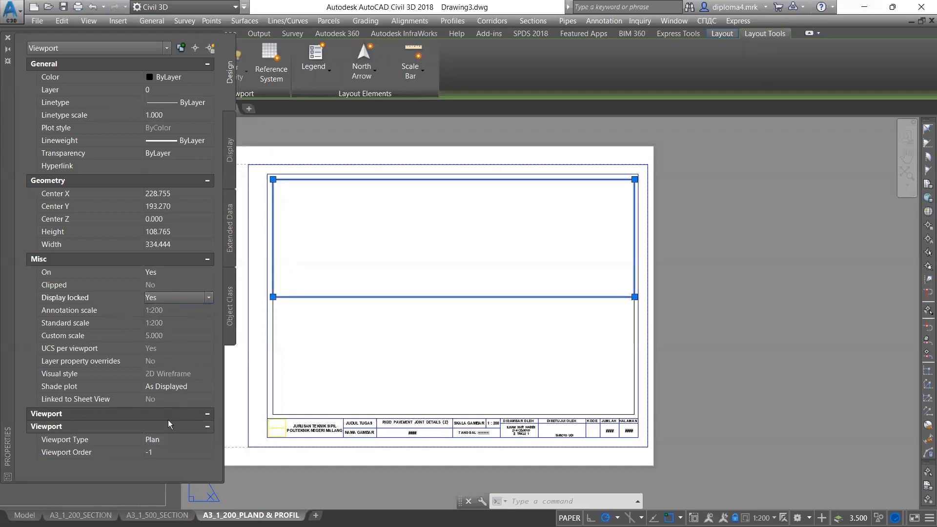
click(9, 37)
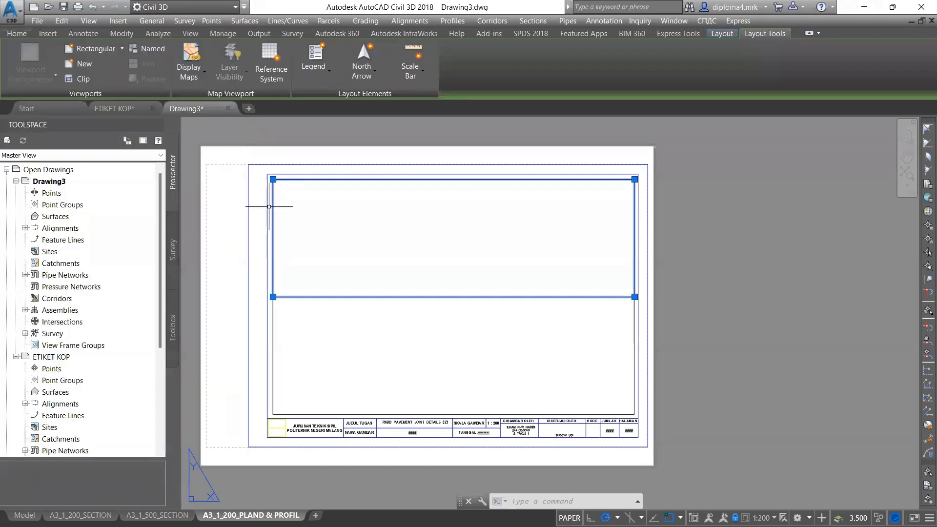
- Set the lower viewport's annotation scale to 1:200 in its properties
scroll(345, 245, up, 2)
middle_drag(289, 270, 333, 350)
key(Escape)
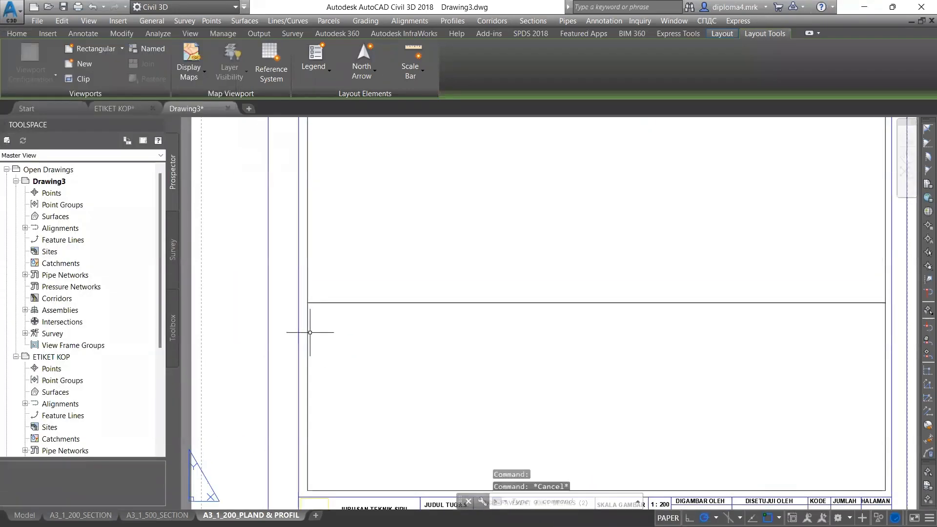
click(308, 332)
right_click(309, 333)
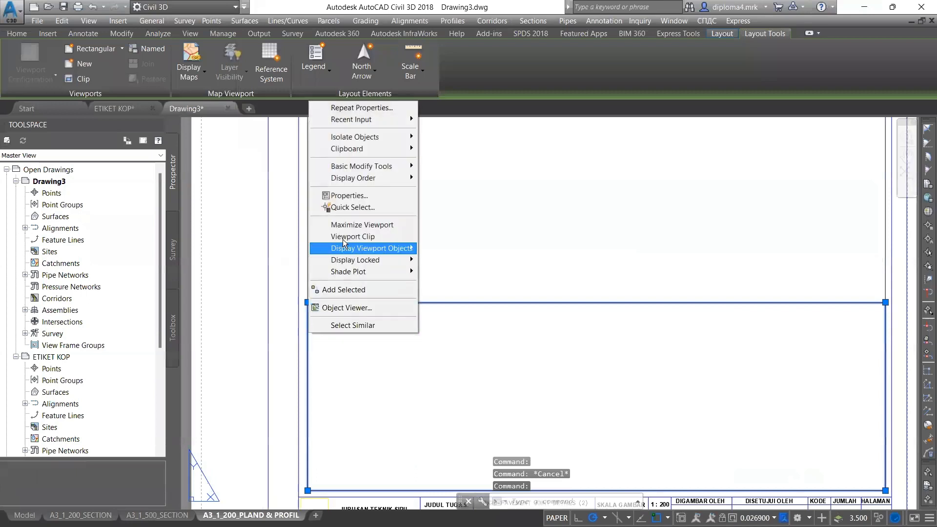
click(344, 196)
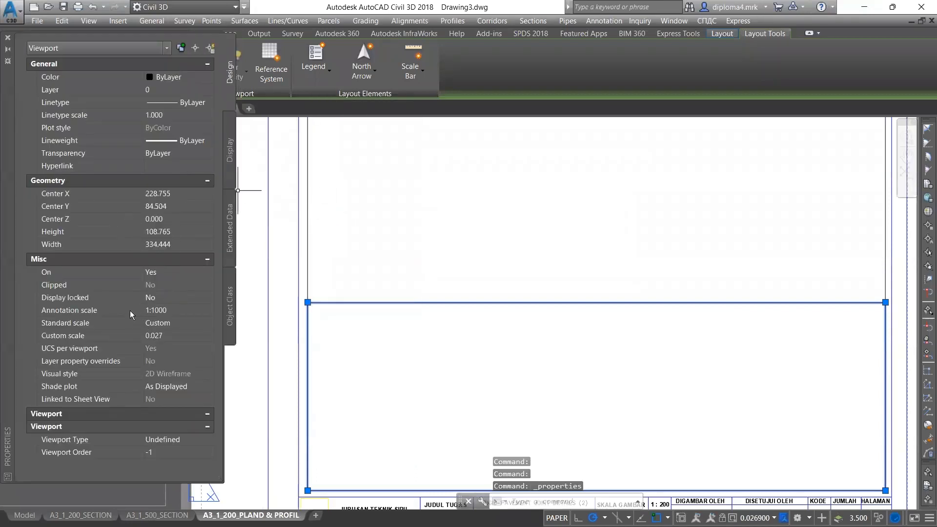
click(161, 310)
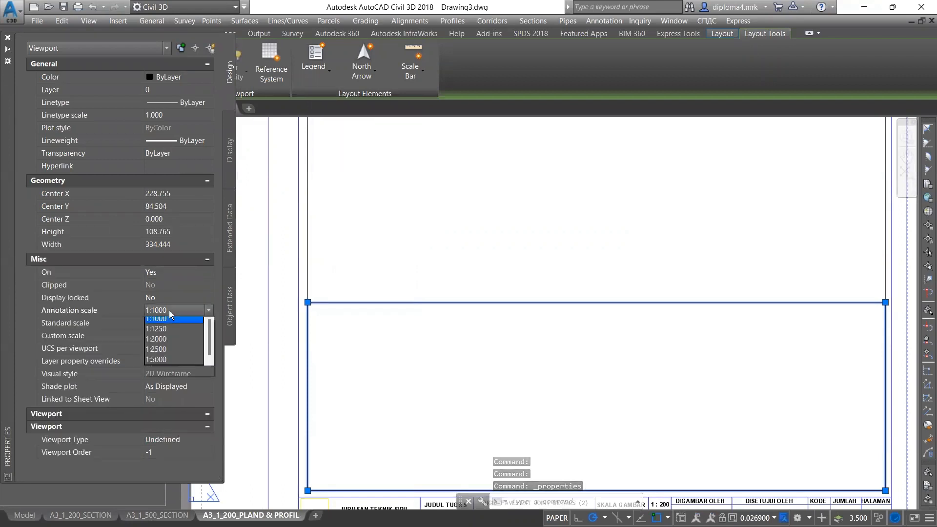
click(167, 332)
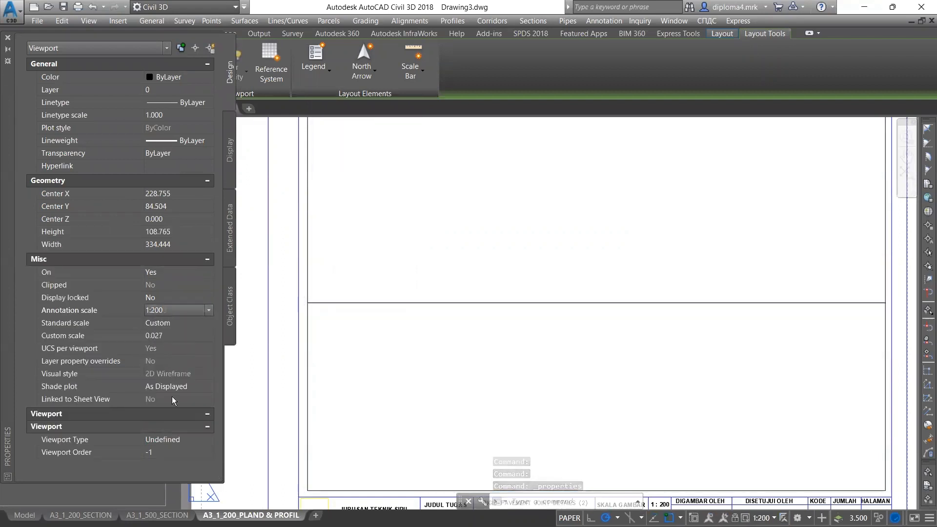
- Set the lower viewport's type to Profile, lock its display and deselect it
click(162, 441)
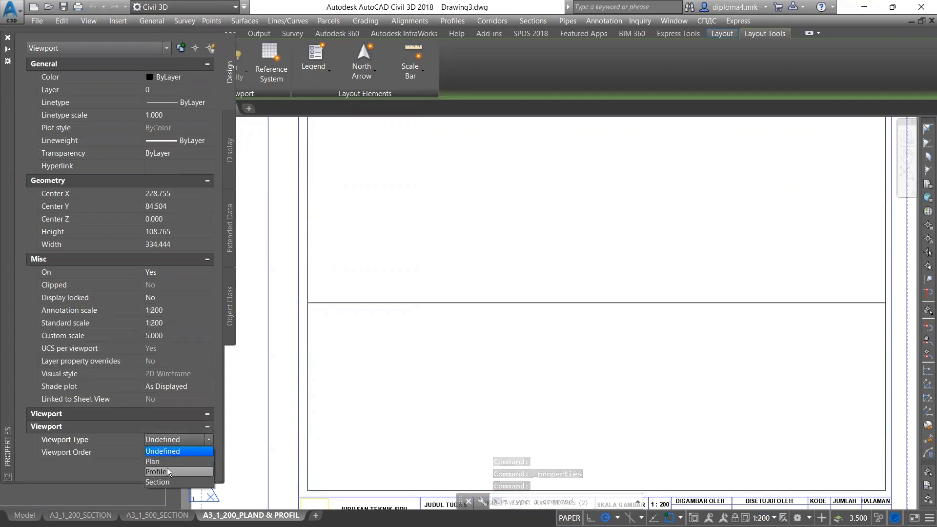
click(167, 468)
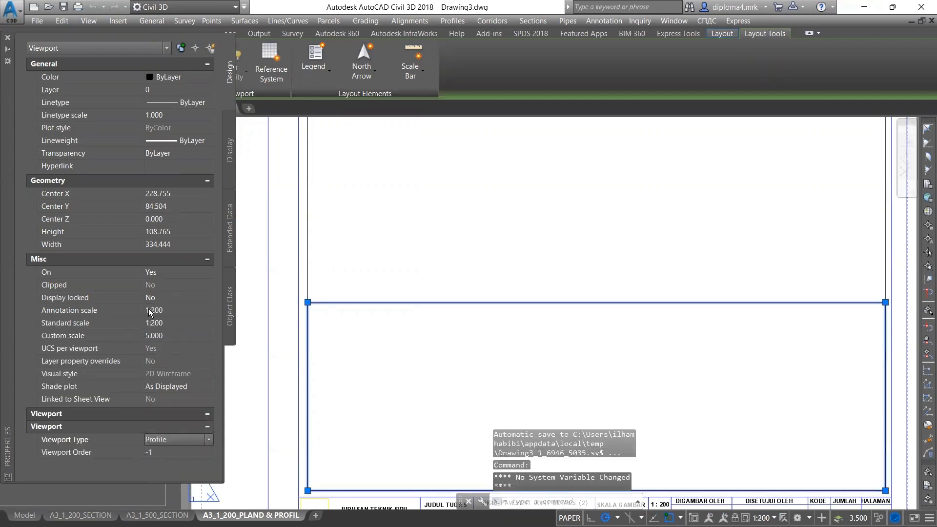
click(71, 298)
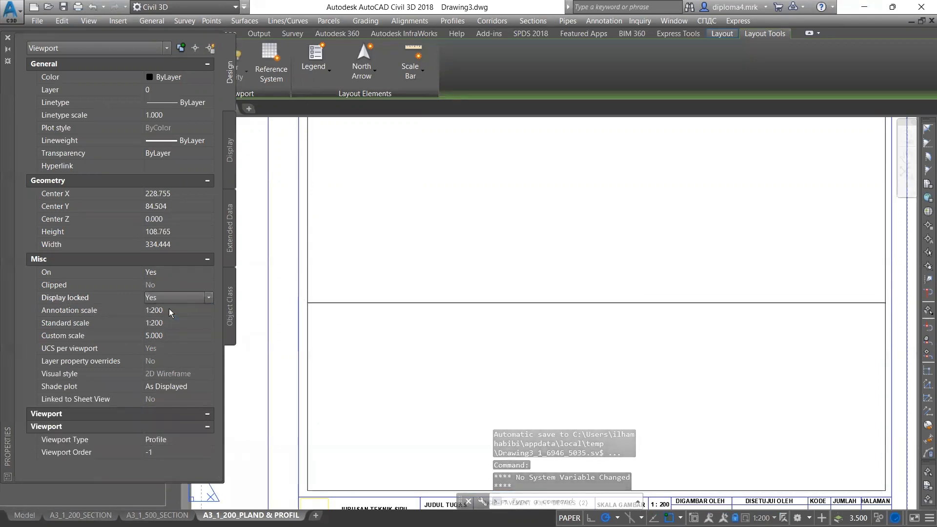
click(169, 309)
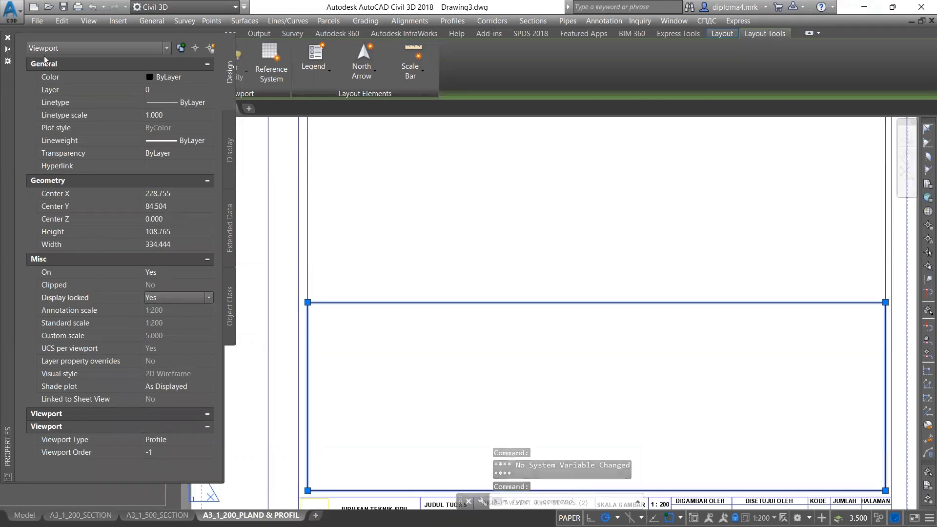
scroll(432, 288, down, 3)
key(Escape)
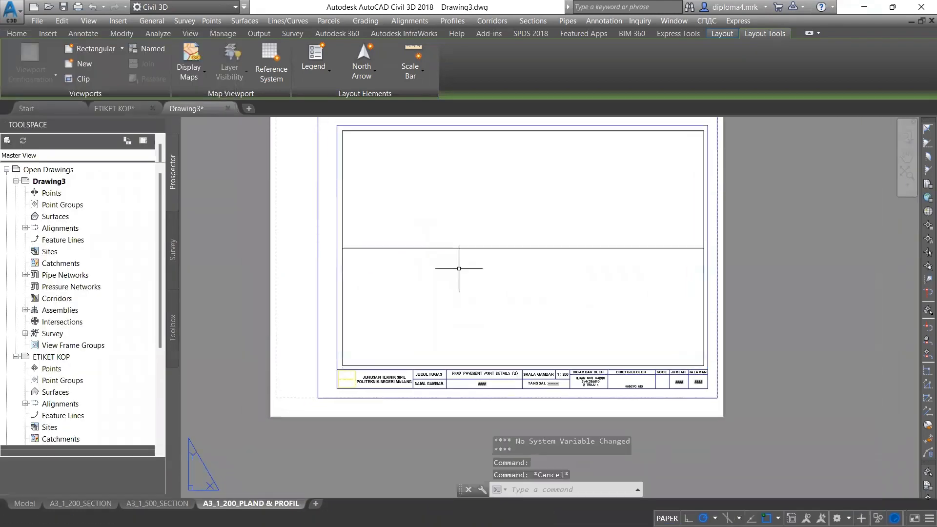
middle_drag(444, 228, 466, 268)
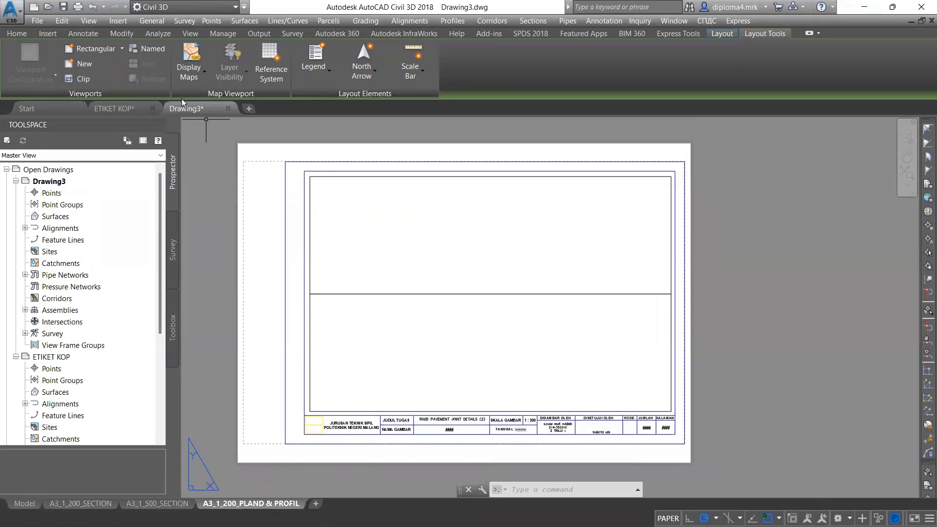
- Start saving Drawing3 as a new file
right_click(196, 107)
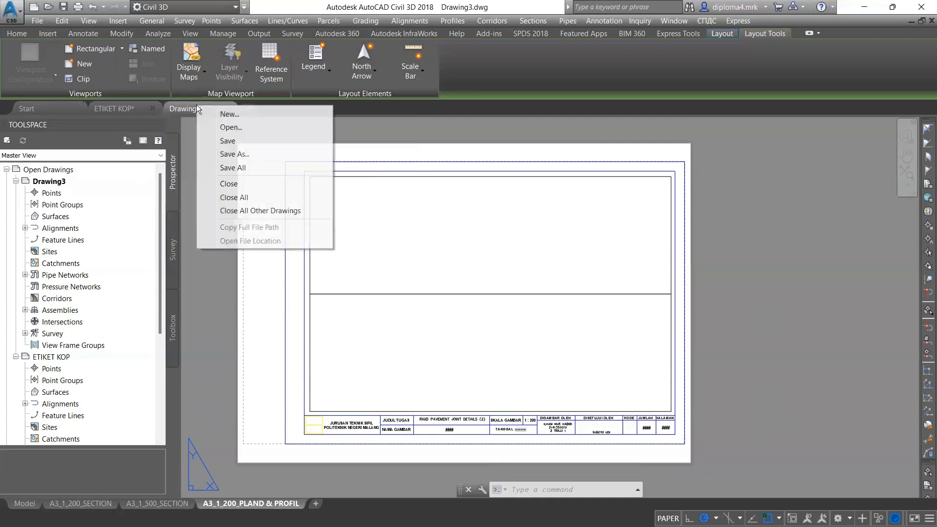
key(Escape)
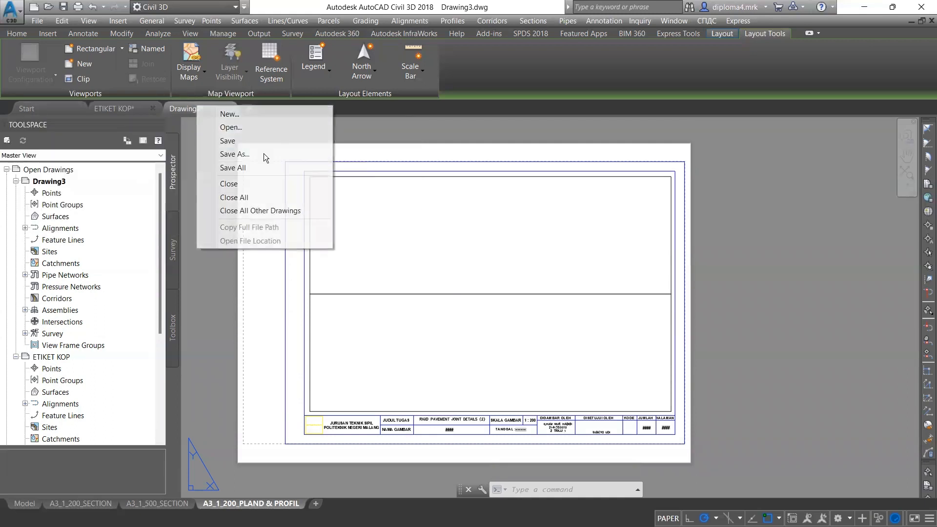
key(ctrl+shift+s)
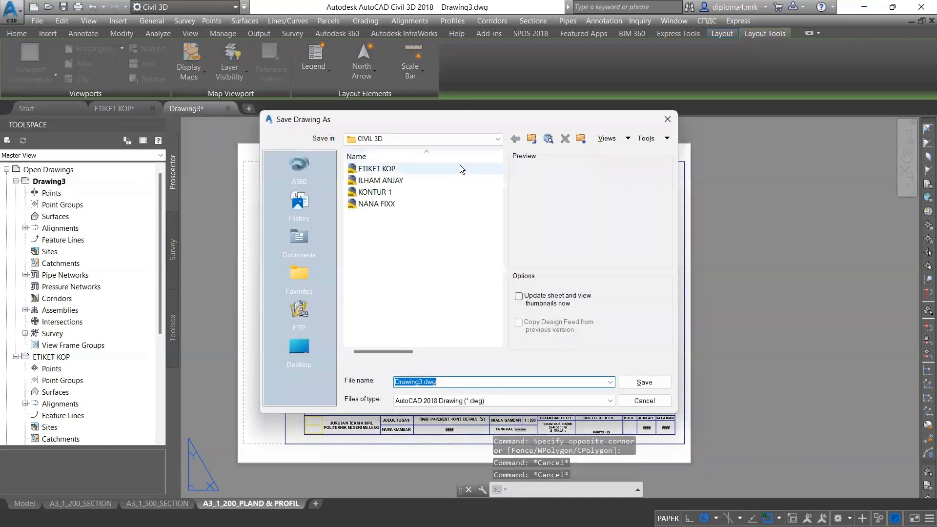
- Choose the CIVIL 3D folder inside SEMESTER 4 > APLIKASI KOMPUTER as the save location
click(497, 139)
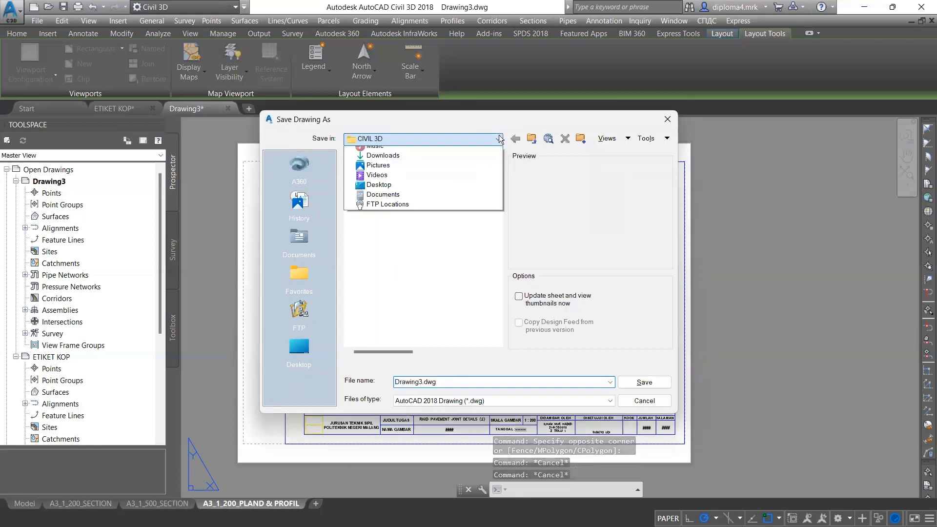
click(437, 209)
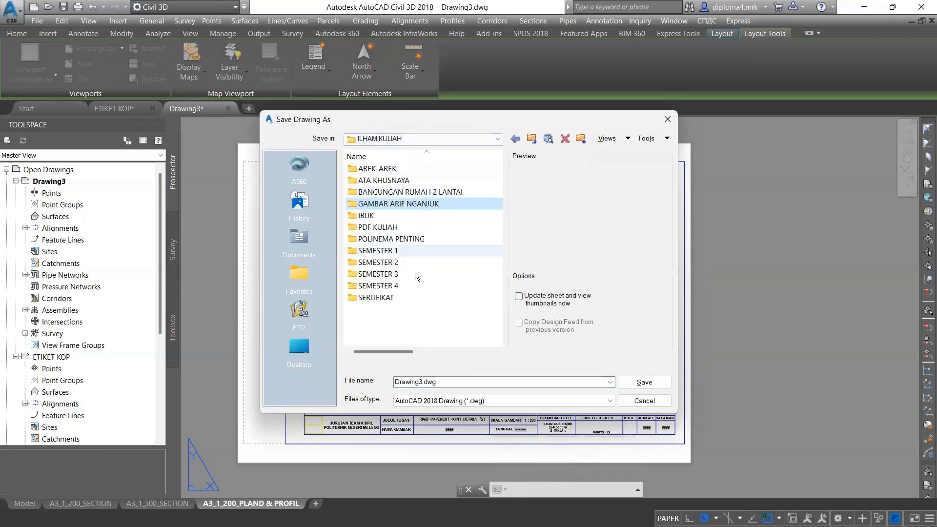
double_click(413, 286)
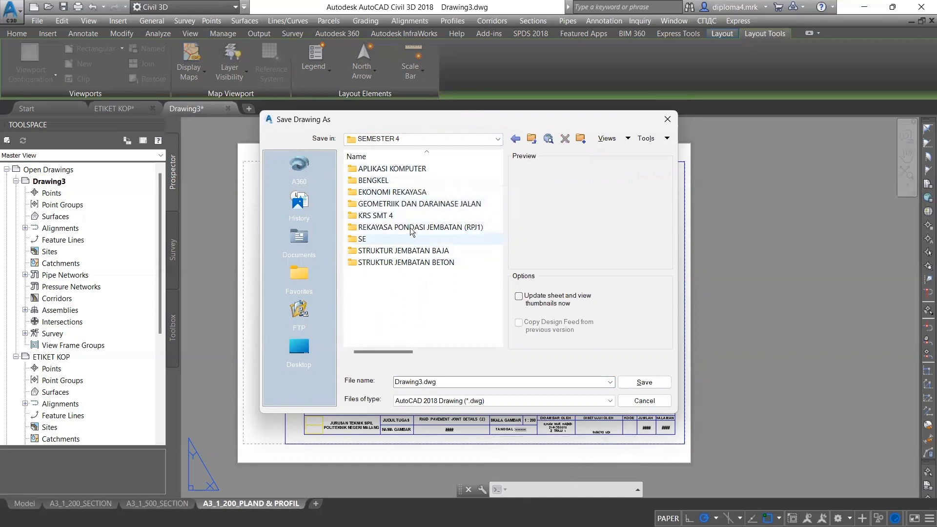
double_click(413, 171)
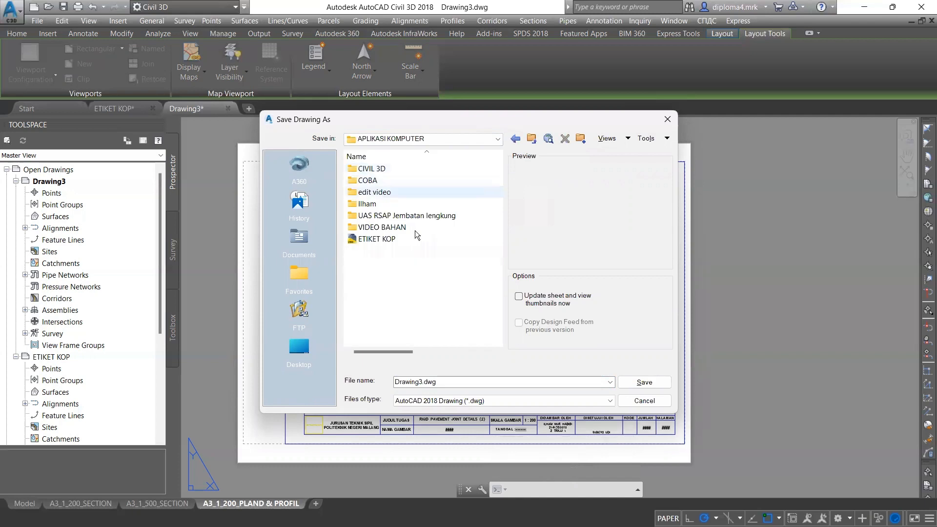
double_click(394, 168)
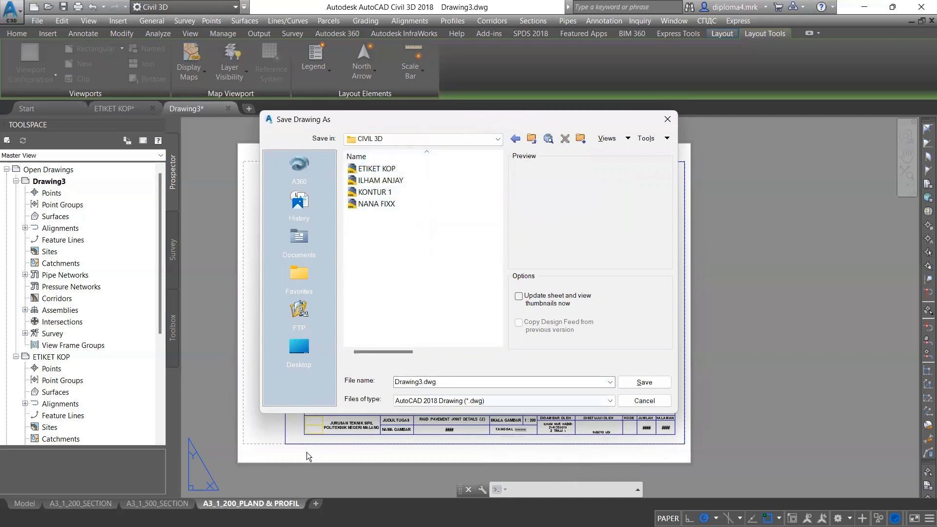
- Save the drawing as an AutoCAD Drawing Template (*.dwt) named TEMPLATE PLAND & PROFIL in the Template folder, accepting the metric template options
click(611, 400)
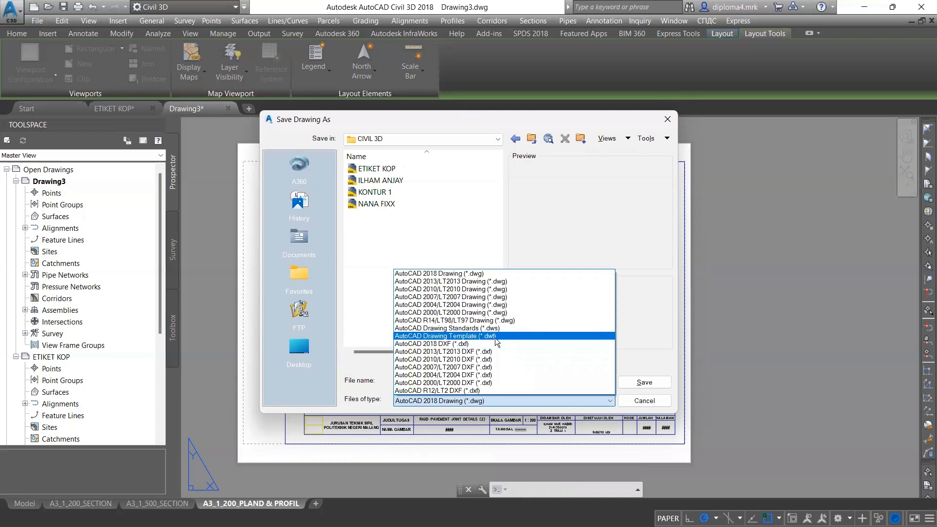
click(494, 337)
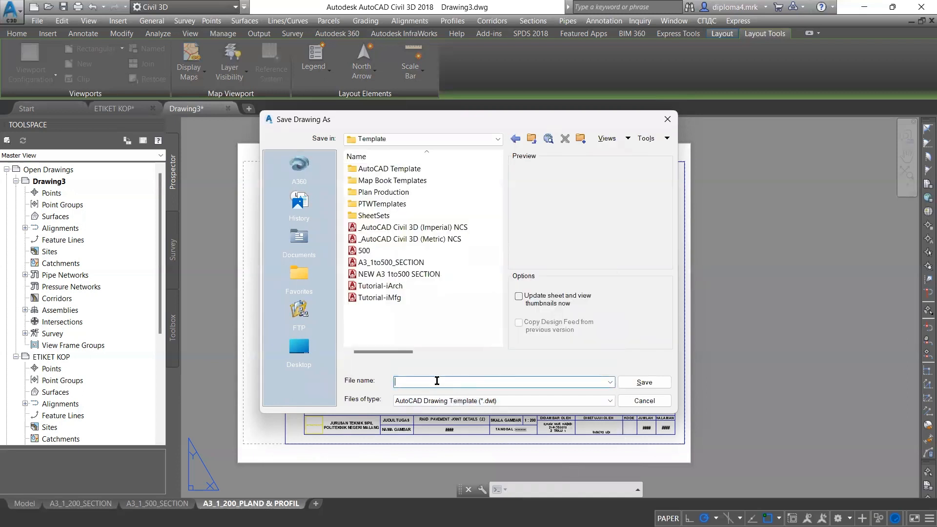
text(TEMP)
key(BackSpace)
key(BackSpace)
key(BackSpace)
key(BackSpace)
key(BackSpace)
text(LATE PLAND & PRO)
click(645, 384)
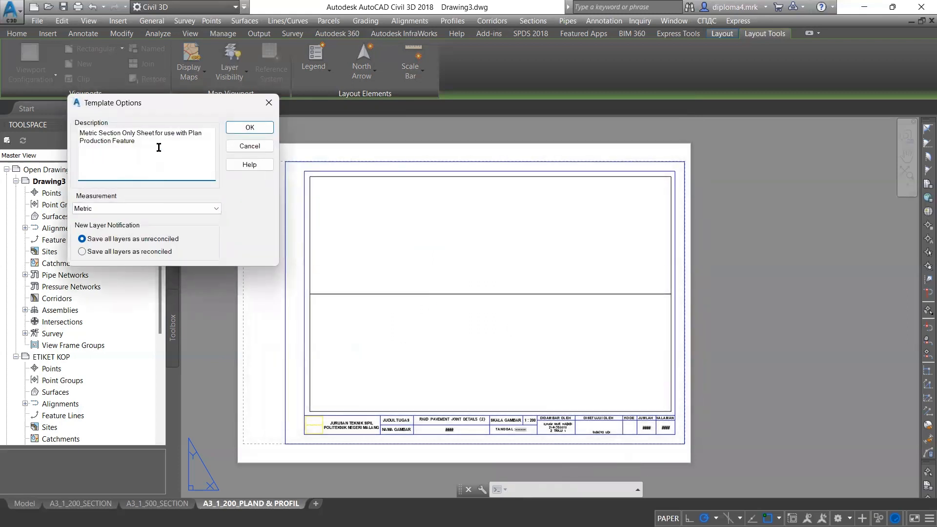
click(240, 126)
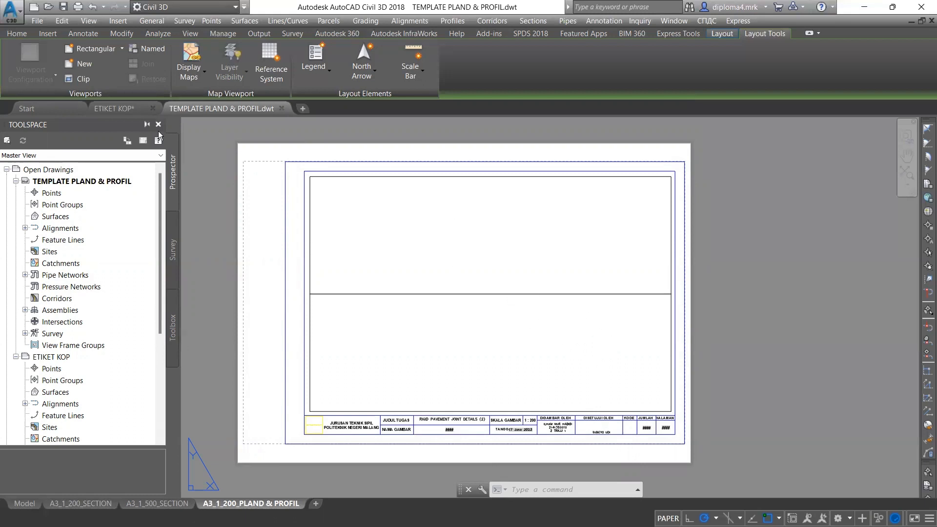
- Create a new drawing from the TEMPLATE PLAND & PROFIL template, with the file type set to Drawing Template (*.dwt)
click(10, 11)
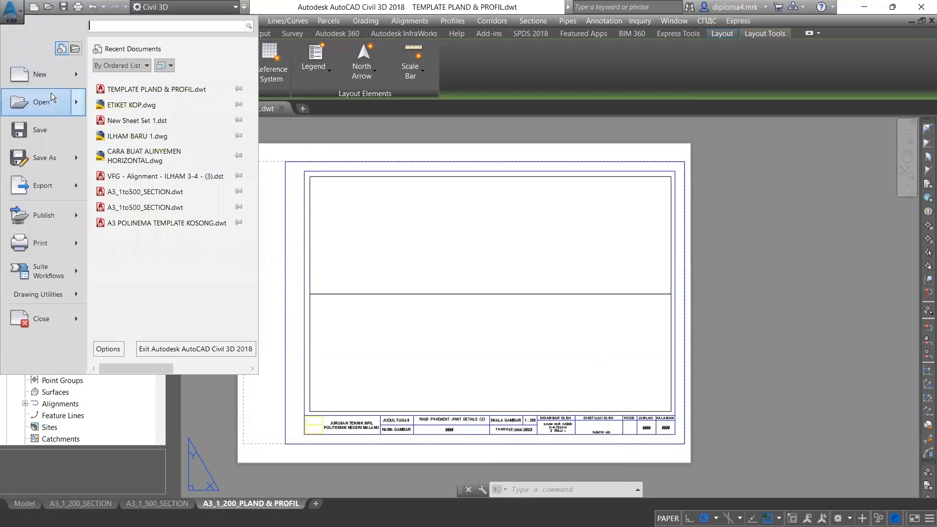
click(38, 78)
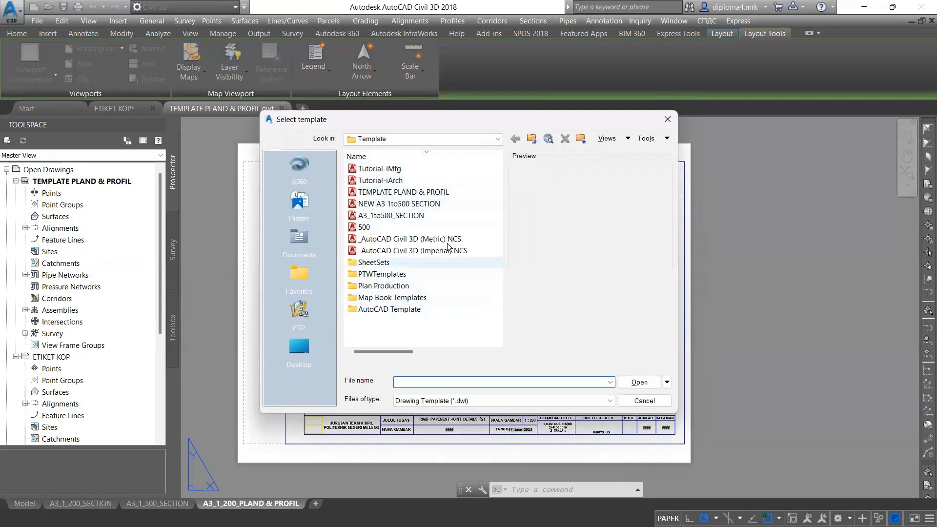
click(428, 194)
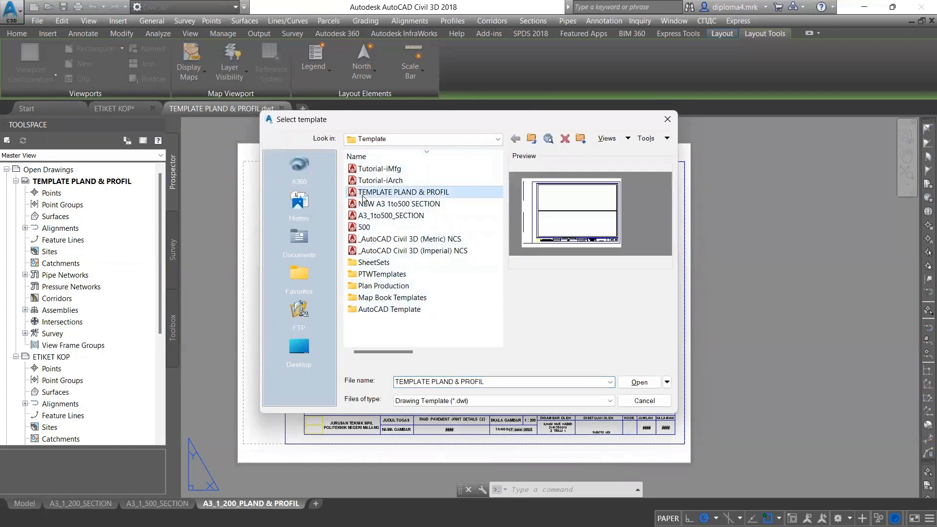
click(609, 401)
click(436, 419)
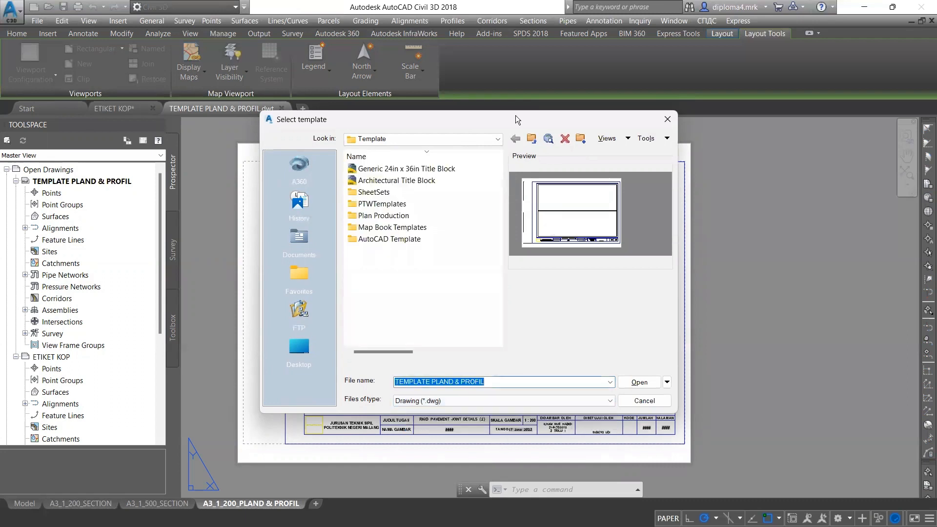
click(488, 402)
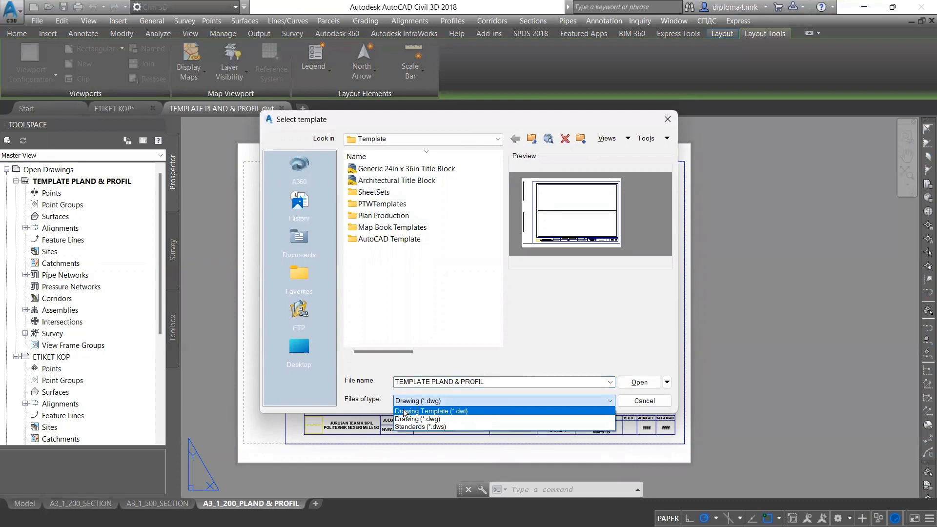
click(459, 412)
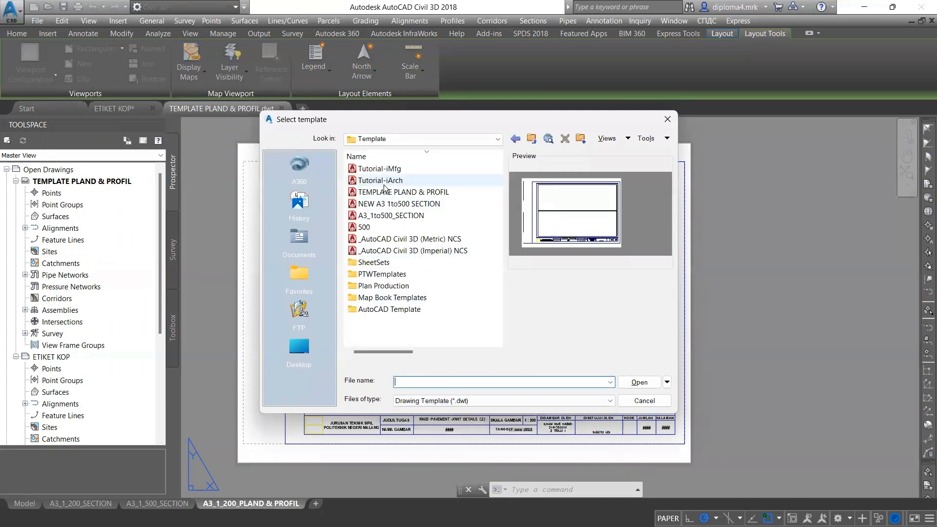
click(635, 383)
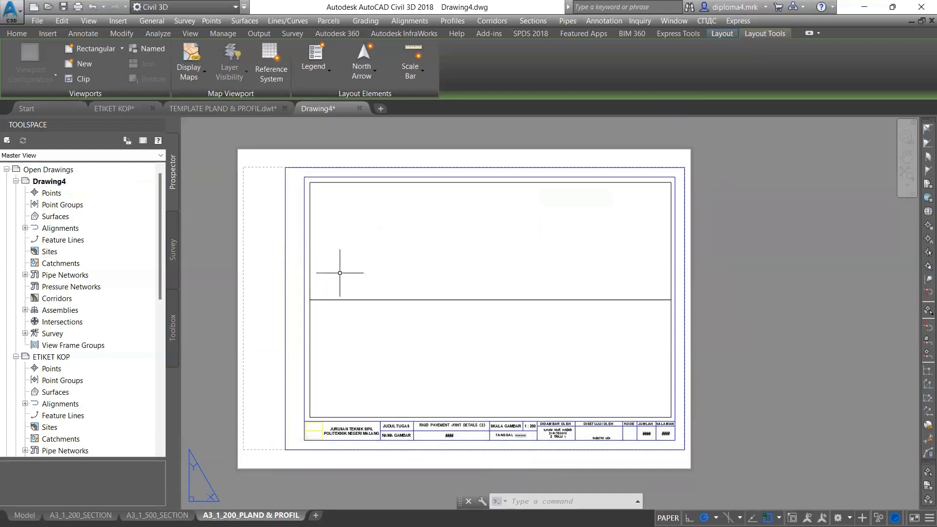
- Examine the title block fields along the lower edge of the A3_1_200_PLAND & PROFIL layout in the new drawing
scroll(451, 407, up, 4)
middle_drag(451, 407, 482, 400)
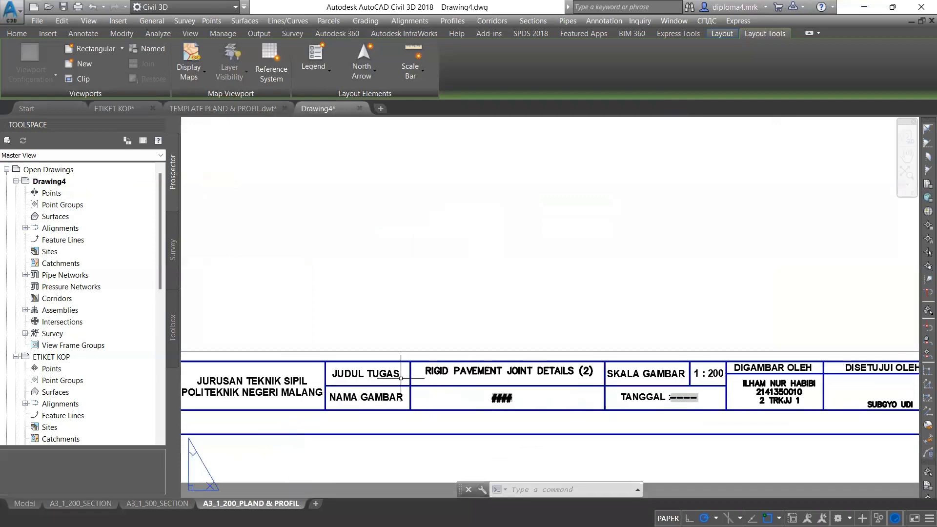
scroll(469, 401, down, 2)
scroll(469, 401, up, 2)
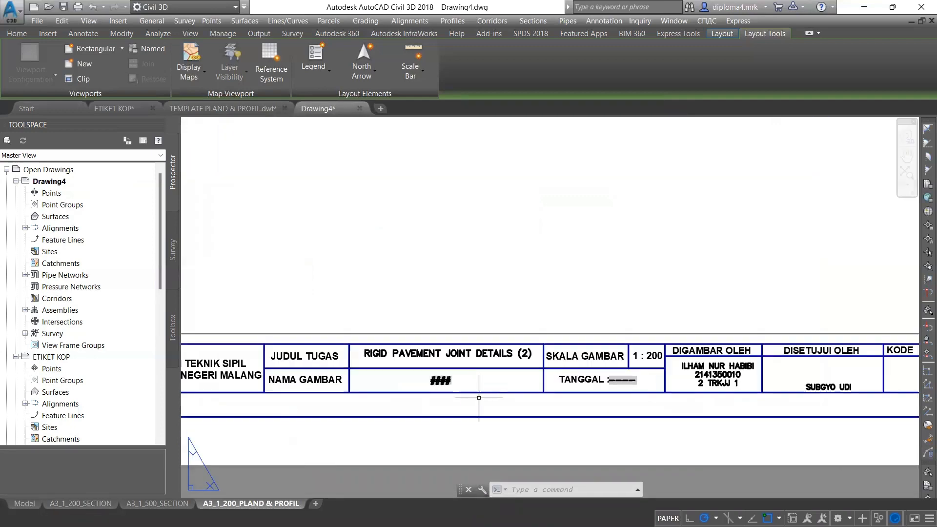
mouse_move(488, 400)
middle_down()
mouse_move(447, 395)
mouse_move(377, 407)
mouse_move(287, 397)
mouse_move(337, 401)
middle_up()
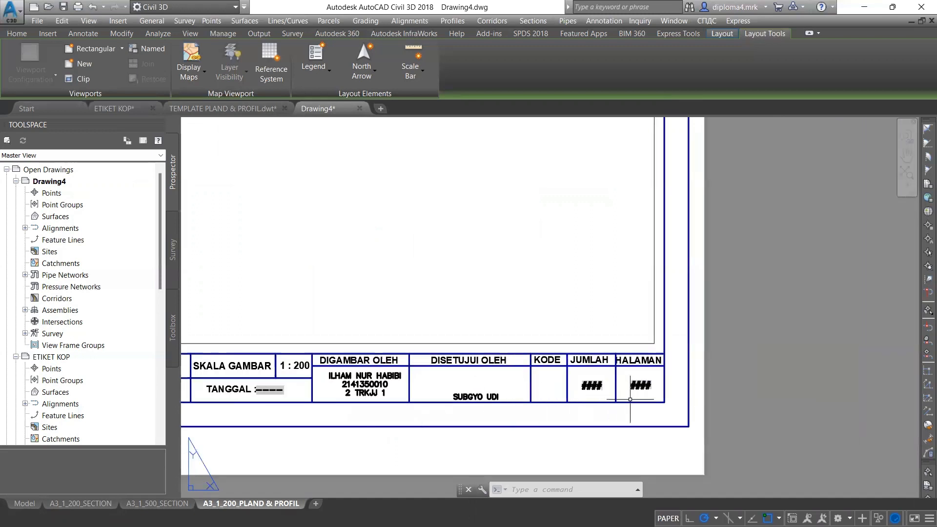
scroll(620, 396, down, 4)
middle_drag(488, 331, 502, 347)
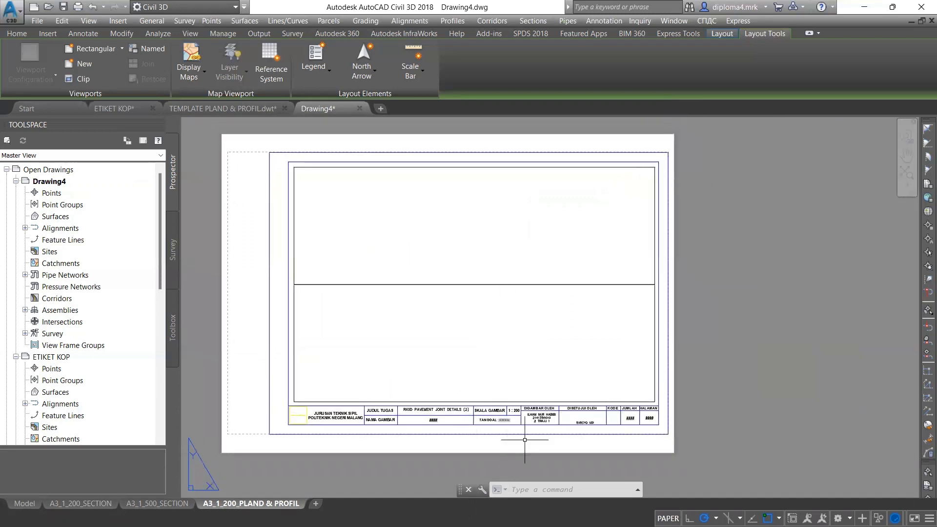